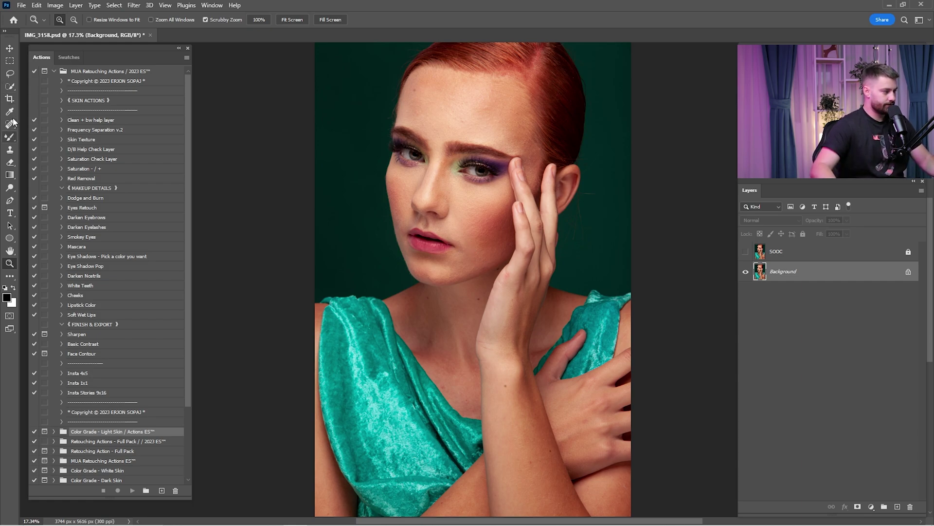
Pick the Spot Healing Brush and run the "Clean + bw help layer" action from the MUA Retouching Actions set.
left_click_drag(11, 123, 47, 129)
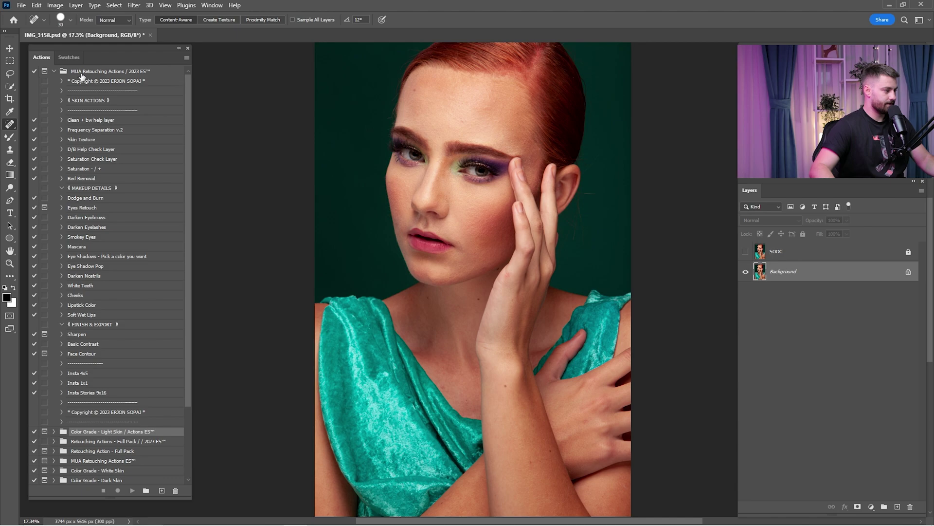
left_click(86, 121)
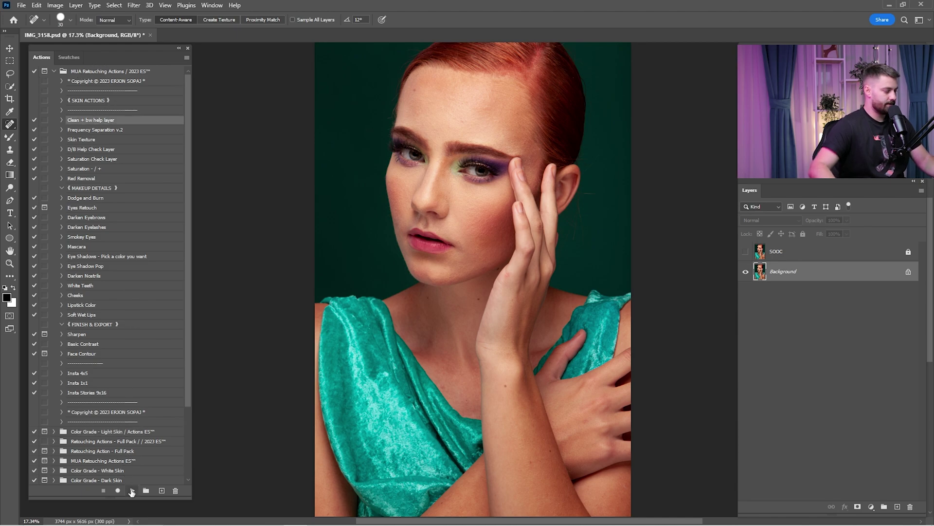
left_click(132, 491)
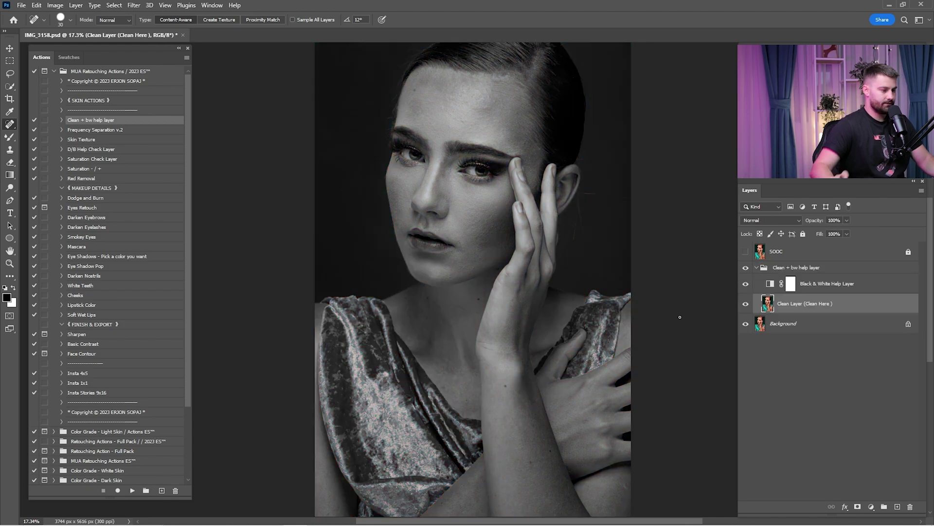
Ready the Spot Healing Brush on the Clean Layer for the forehead and hide the Black & White Help Layer.
key("z")
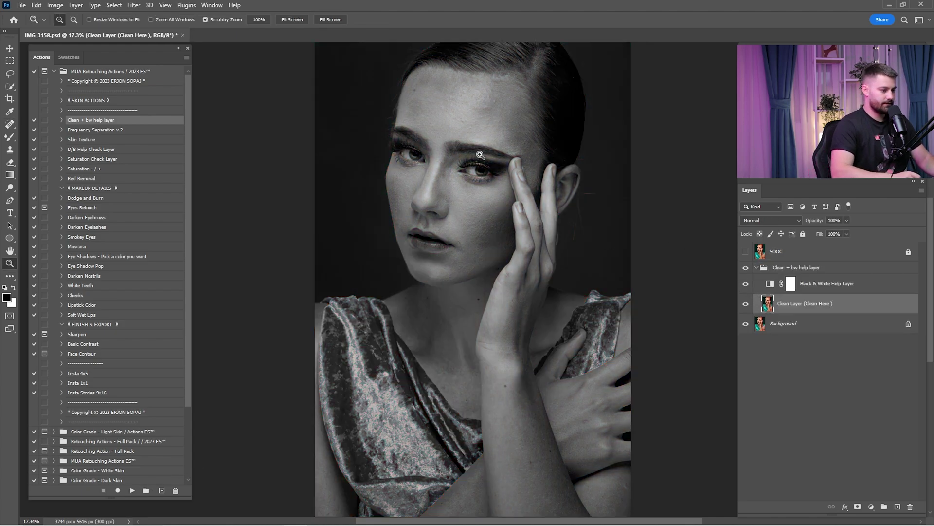
scroll(503, 220, "up", 4)
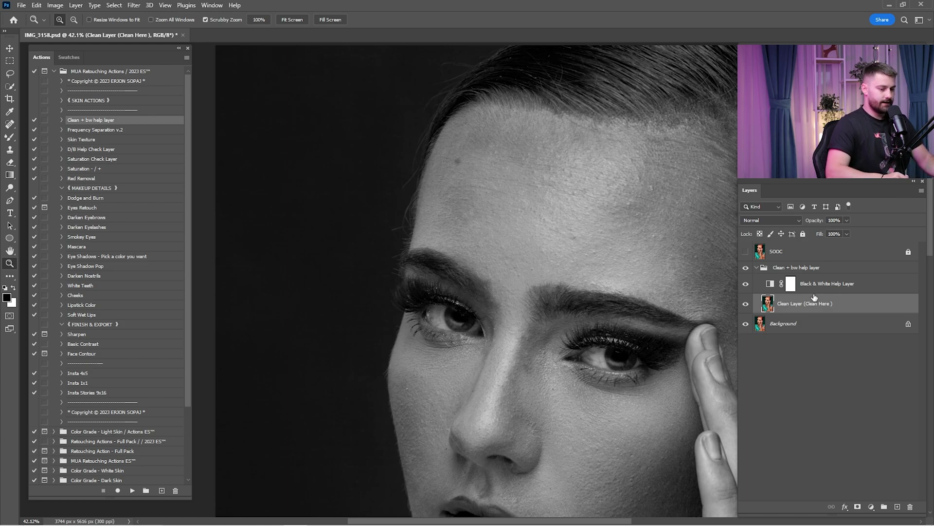
left_click(10, 126)
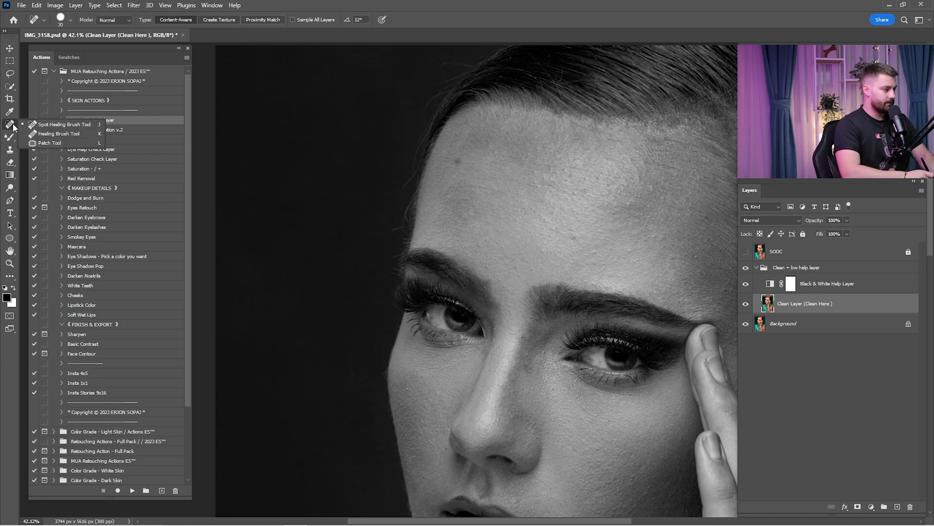
key("z")
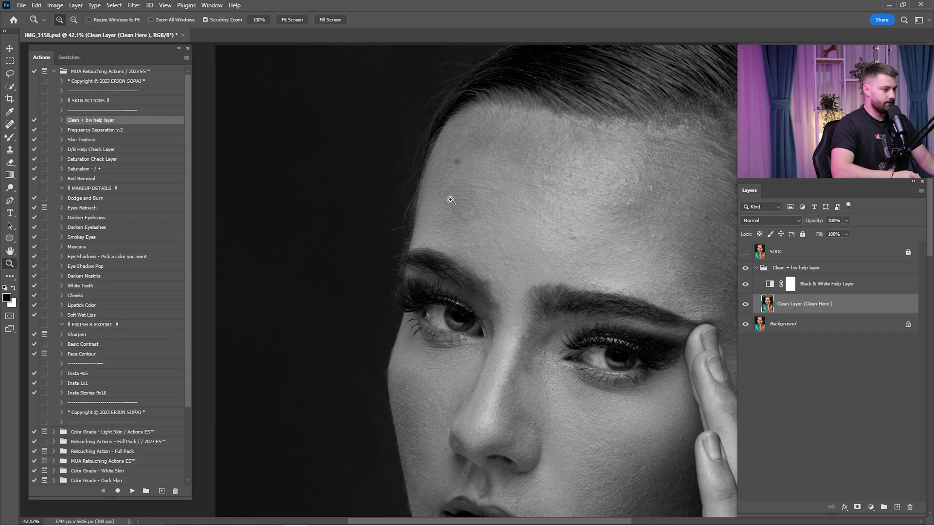
scroll(489, 211, "up", 4)
left_click_drag(584, 287, 439, 205)
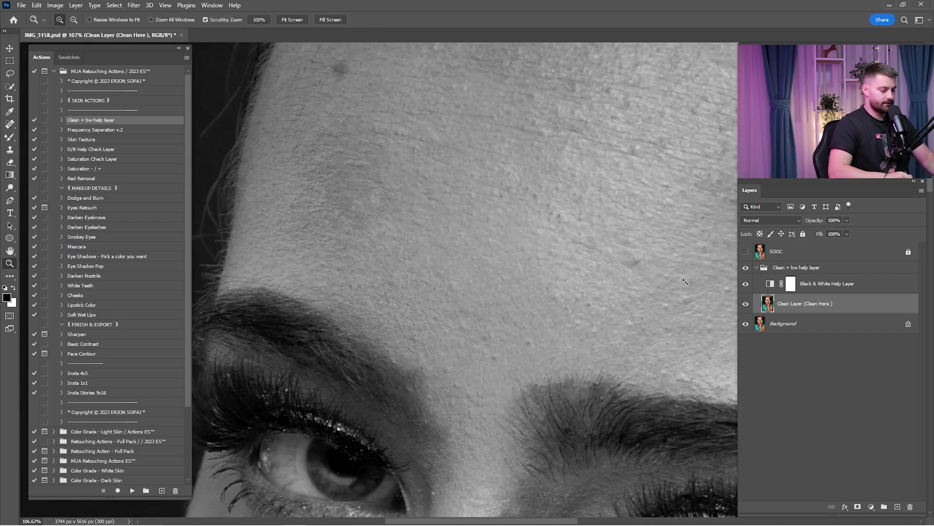
key("j")
left_click(746, 284)
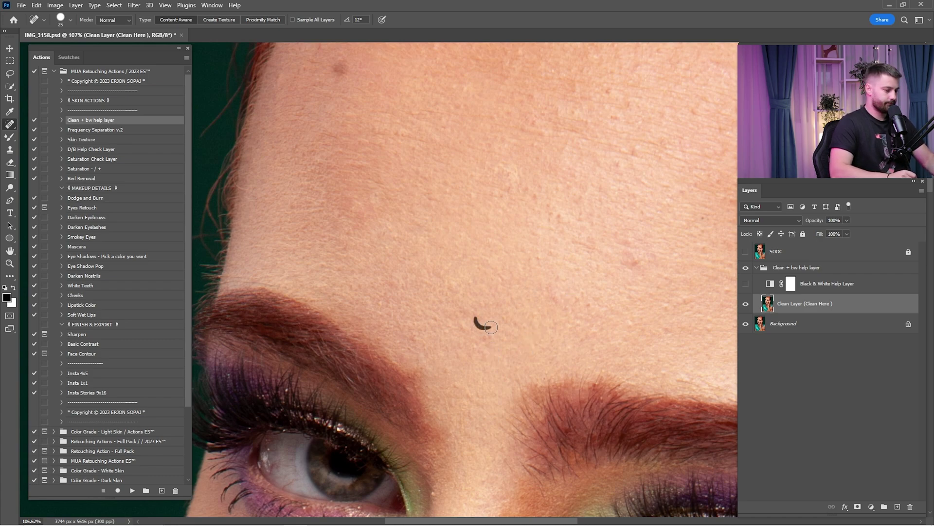
Heal the small blemishes across the middle of the forehead with the Spot Healing Brush at size 35.
scroll(620, 294, "up", 1)
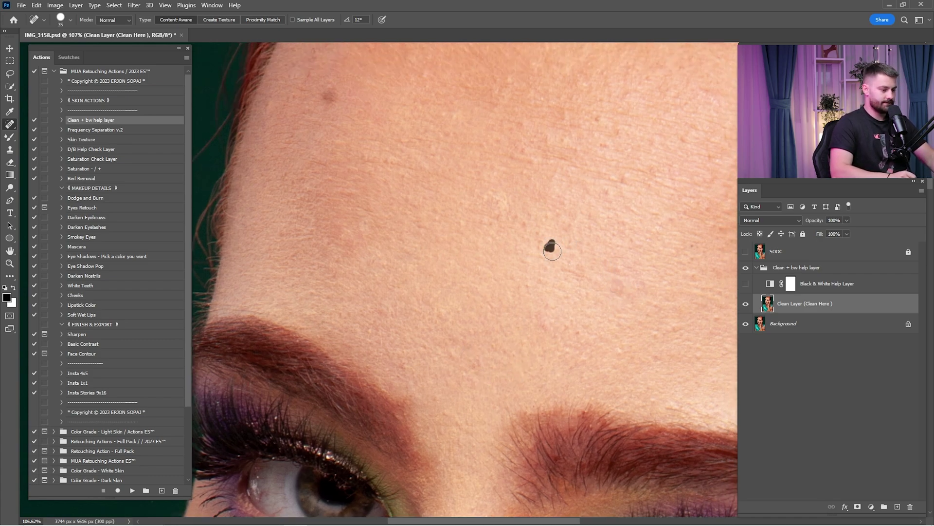
scroll(567, 267, "up", 2)
key("bracketright")
left_click_drag(474, 274, 470, 289)
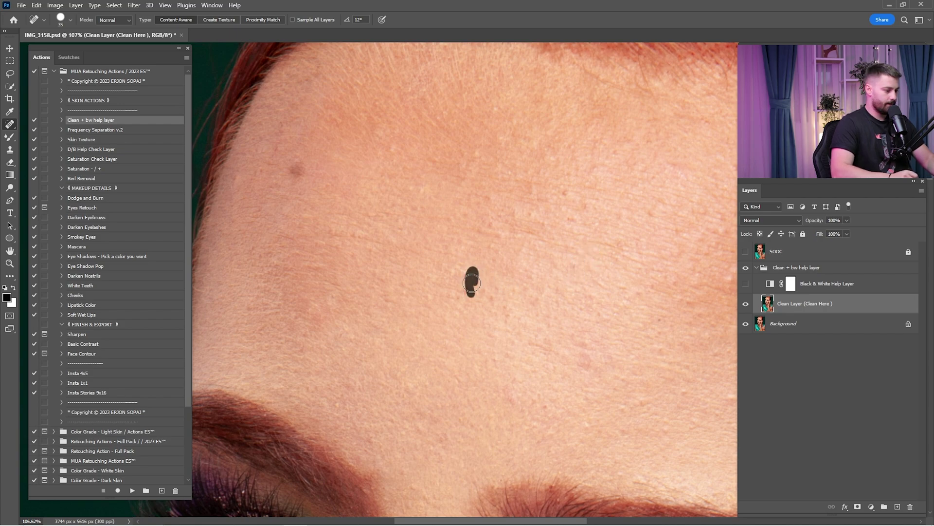
left_click(464, 274)
mouse_move(493, 234)
left_mouse_down()
mouse_move(495, 226)
mouse_move(519, 248)
left_mouse_up()
left_click_drag(555, 210, 564, 194)
left_click_drag(569, 220, 567, 225)
left_click_drag(587, 303, 544, 224)
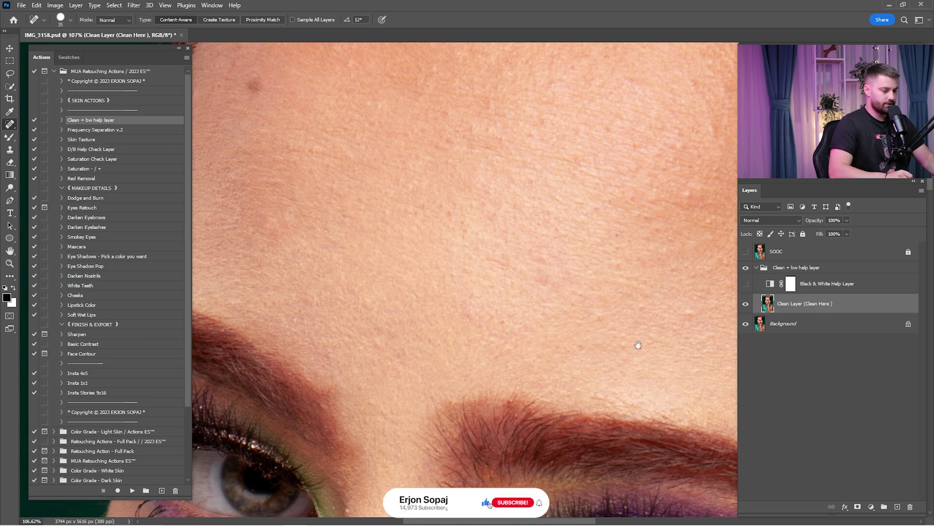
Remove the spots on the forehead above the eyebrow nearer the hand and toward the hairline with the Spot Healing Brush.
left_click_drag(632, 344, 533, 311)
left_click_drag(572, 286, 568, 292)
left_click_drag(632, 250, 627, 256)
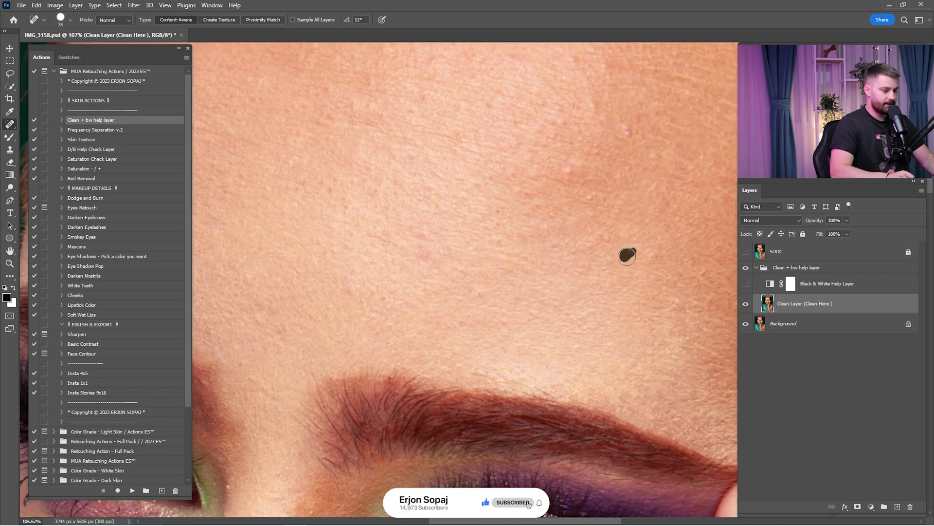
left_click(575, 264)
mouse_move(600, 199)
left_mouse_down()
mouse_move(607, 289)
mouse_move(577, 269)
left_mouse_up()
left_click_drag(634, 220, 627, 255)
left_click_drag(618, 239, 619, 246)
left_click_drag(486, 201, 561, 248)
left_click_drag(447, 232, 560, 221)
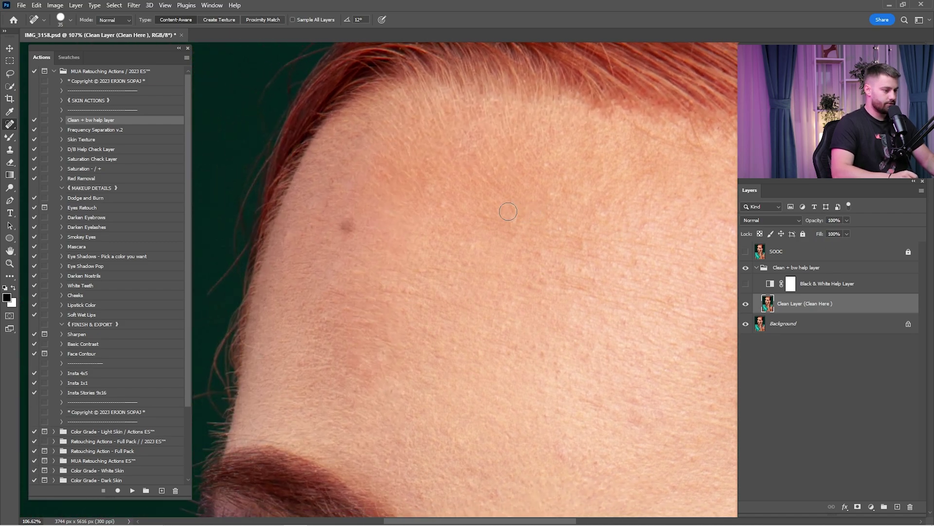
Heal the small marks between the eyebrows and along the upper bridge of the nose.
scroll(508, 212, "left", 4)
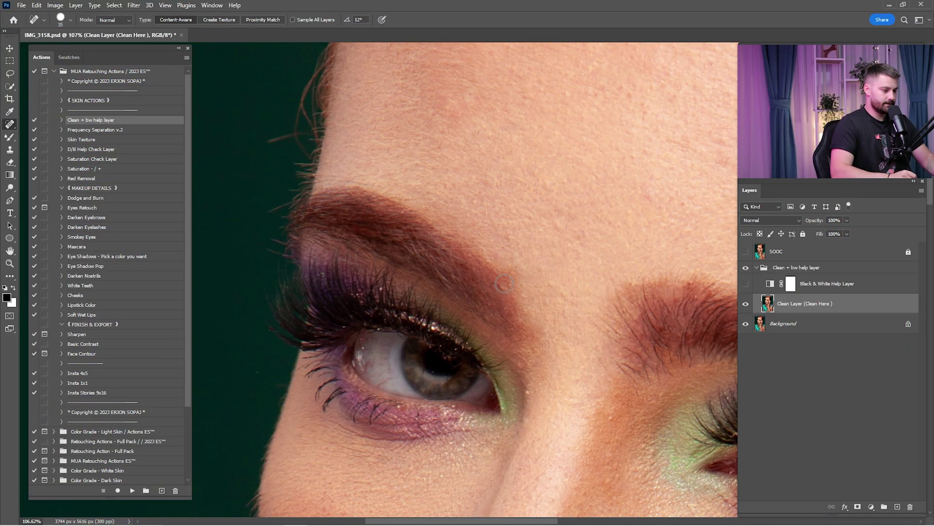
left_click_drag(551, 285, 545, 303)
mouse_move(542, 376)
left_mouse_down()
mouse_move(549, 258)
mouse_move(536, 283)
left_mouse_up()
left_click_drag(527, 329, 575, 187)
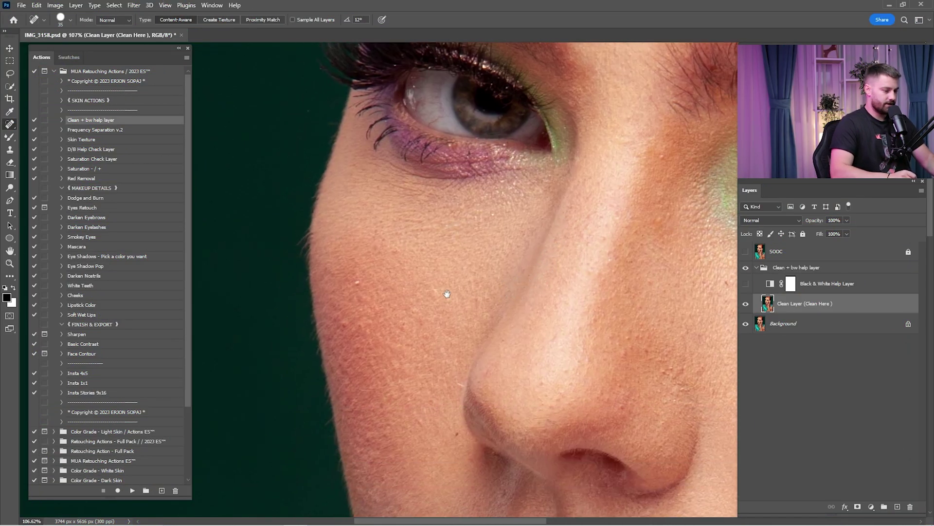
Heal the bumps on the narrow cheek against the green background and the dark spot beside the nostril.
left_click_drag(447, 294, 533, 265)
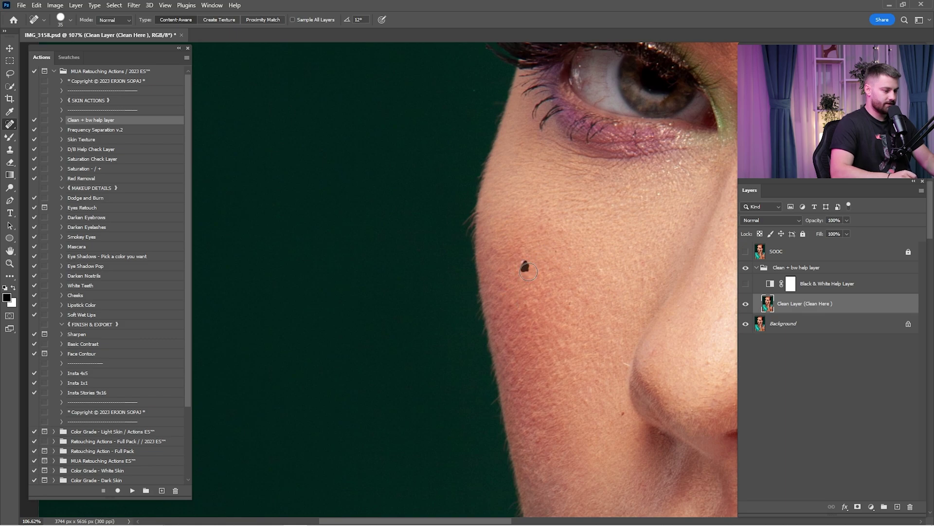
left_click(525, 268)
scroll(517, 242, "down", 2)
left_click(510, 230)
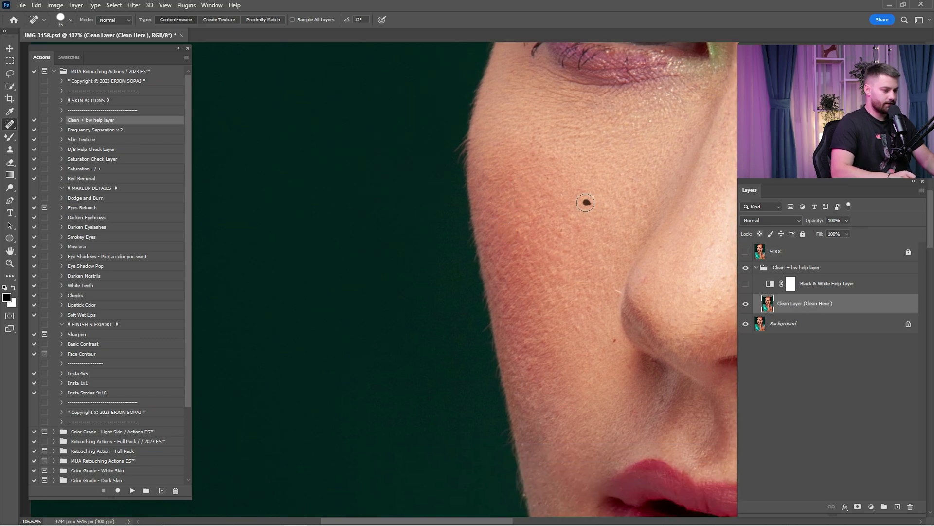
left_click_drag(595, 314, 545, 236)
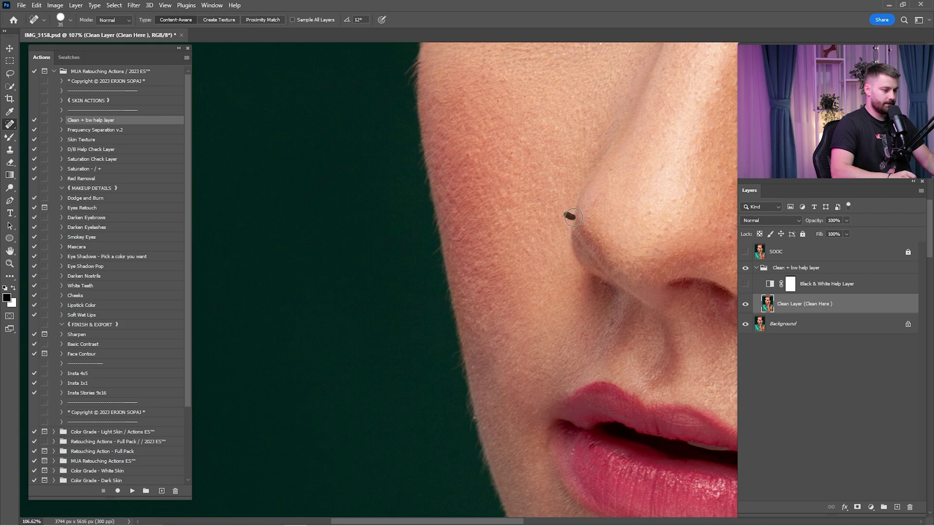
left_click(572, 216)
Remove the spots on the nose tip, the side of the nose and the skin next to it.
scroll(580, 244, "right", 3)
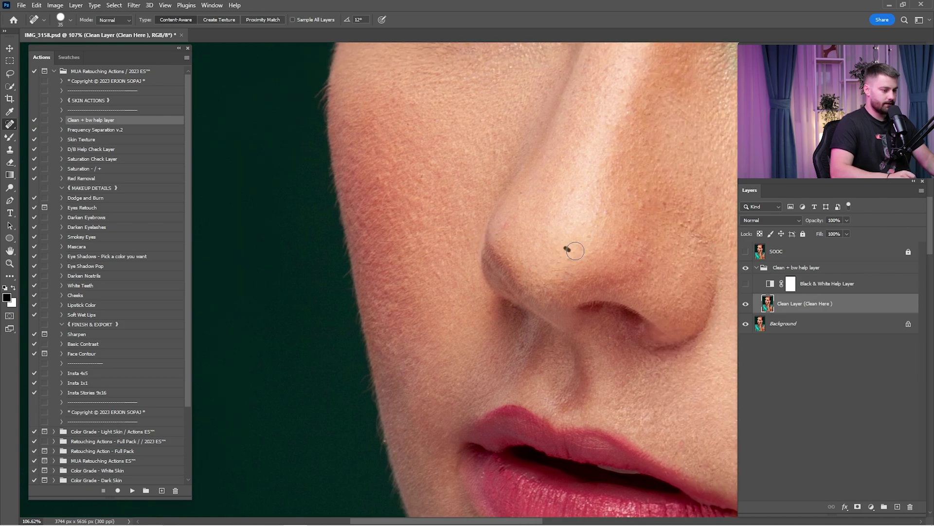
left_click(642, 257)
scroll(576, 248, "right", 3)
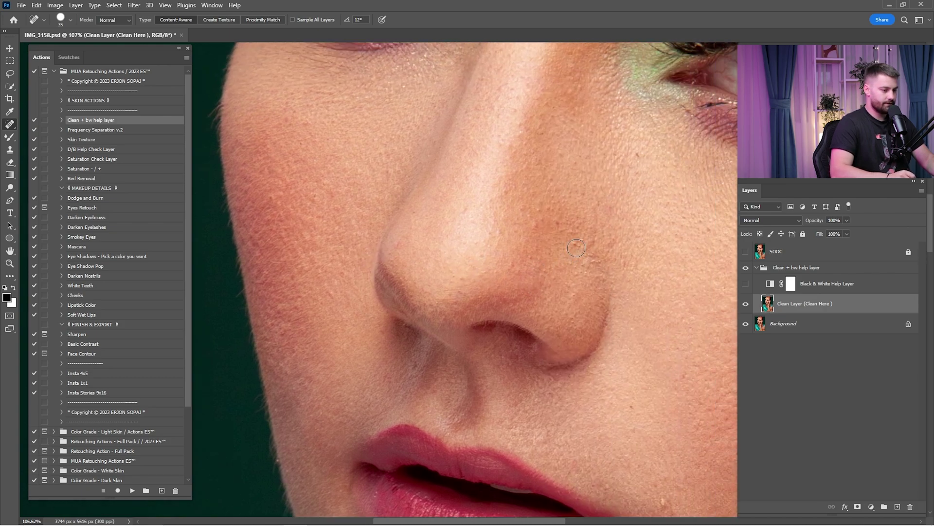
left_click(635, 158)
scroll(616, 263, "down", 3)
left_click(611, 292)
scroll(603, 268, "down", 3)
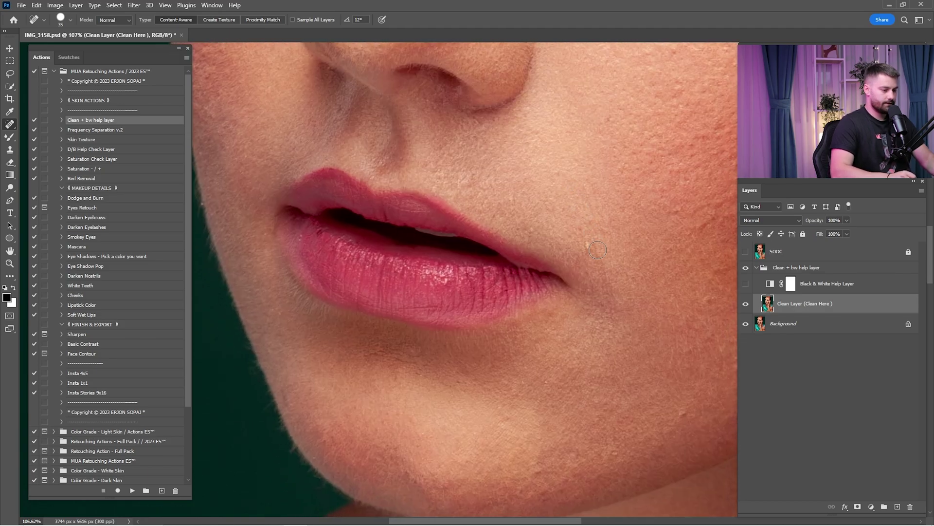
Heal the blemishes near the mouth corner and across the blushed cheek on the hand side of the face.
left_click(590, 250)
scroll(565, 254, "up", 3)
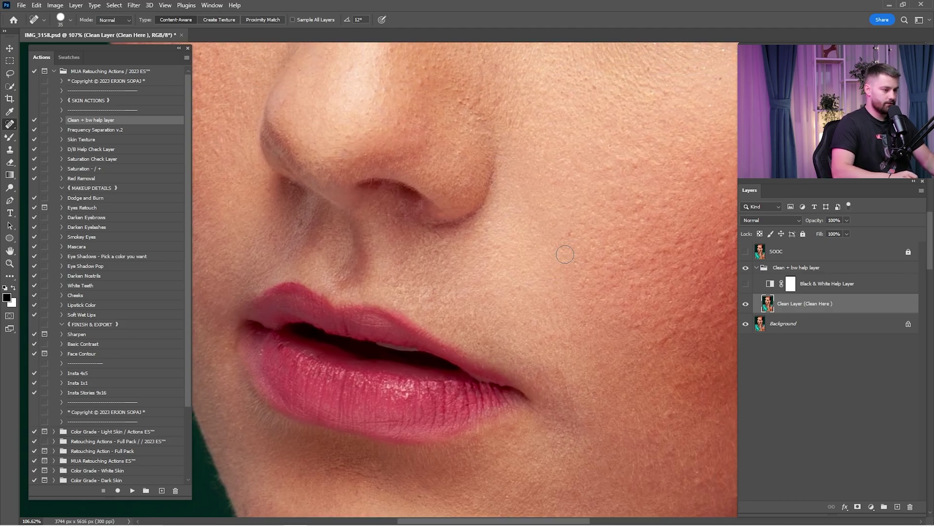
left_click_drag(619, 192, 596, 263)
left_click(553, 182)
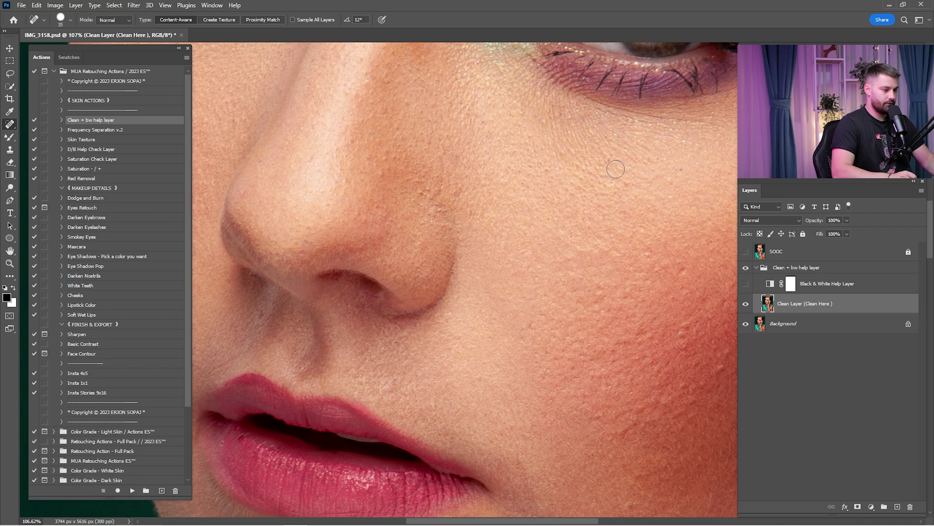
left_click(528, 334)
scroll(544, 287, "right", 3)
scroll(544, 286, "up", 1)
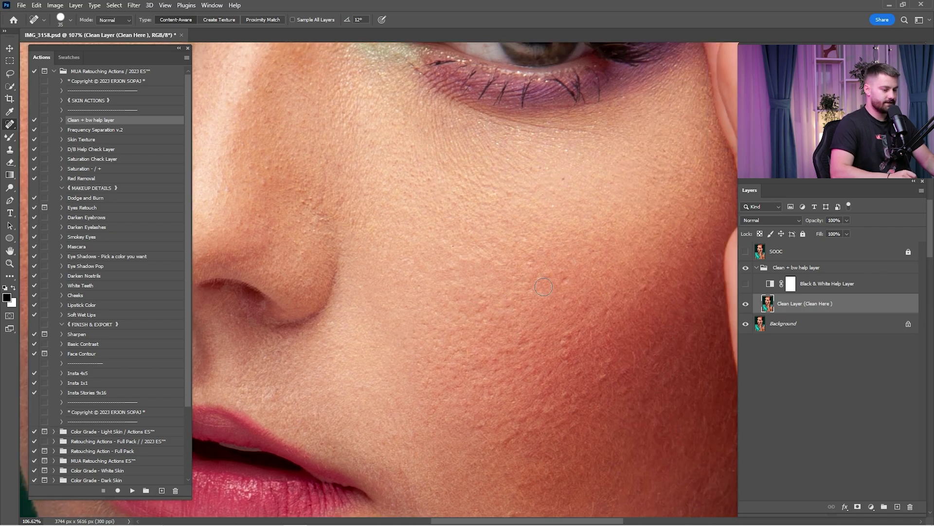
left_click(567, 334)
Clean the skin flaws along the jaw and chin below the lips with the Spot Healing Brush.
scroll(594, 360, "down", 3)
scroll(586, 346, "left", 1)
scroll(591, 292, "down", 3)
scroll(604, 273, "left", 1)
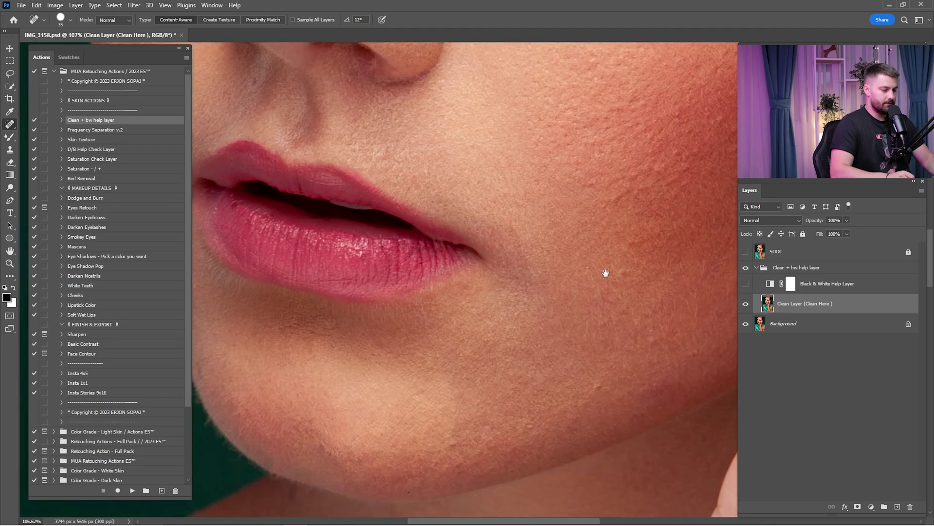
left_click(577, 368)
scroll(511, 328, "down", 1)
scroll(512, 327, "left", 4)
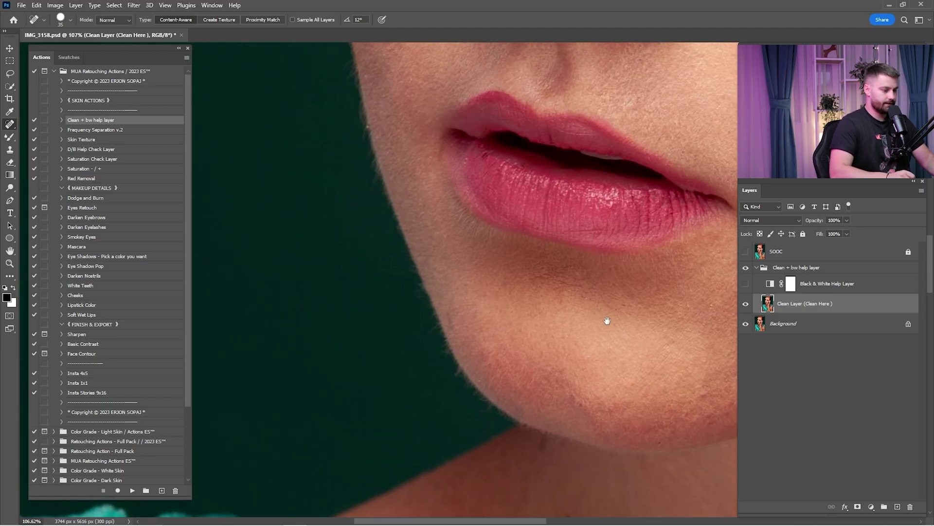
scroll(532, 307, "down", 3)
scroll(650, 304, "up", 1)
scroll(633, 300, "right", 1)
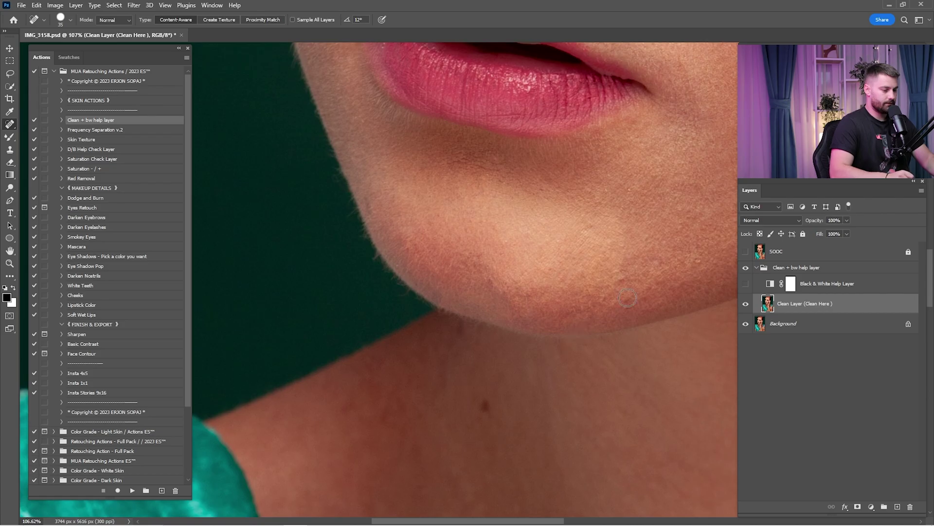
Show the Black & White Help Layer to spot and heal flaws near the hairline, and hide it again.
left_click_drag(579, 136, 586, 389)
left_click(586, 261)
left_click(745, 283)
left_click(523, 265)
left_click_drag(530, 146, 540, 389)
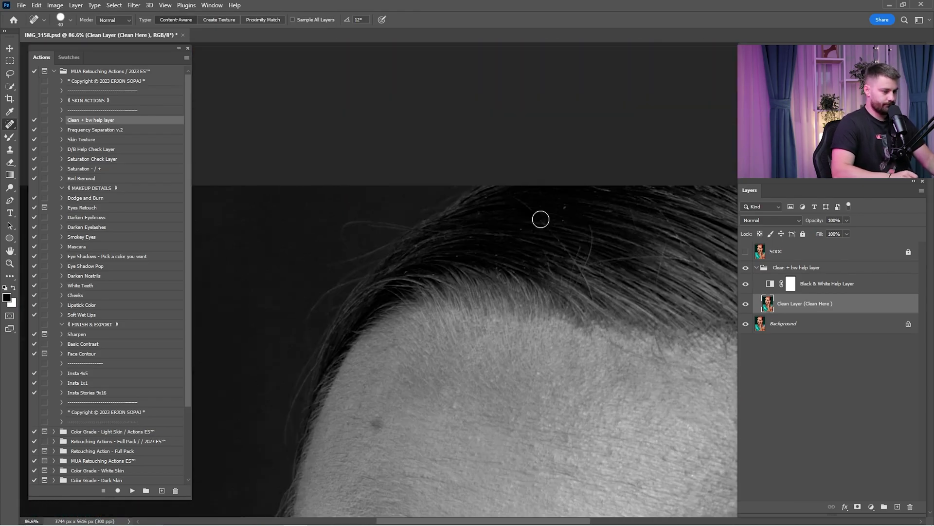
left_click(745, 283)
Heal the marks on the temple and the forehead above the eye next to the fingers, adjusting the brush size.
mouse_move(646, 341)
left_mouse_down()
mouse_move(586, 327)
mouse_move(526, 238)
left_mouse_up()
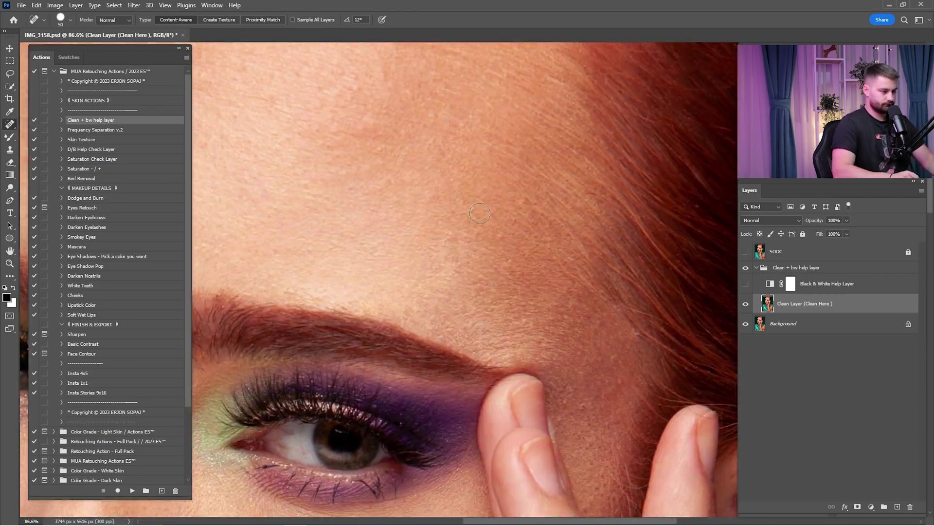
mouse_move(551, 288)
left_mouse_down()
mouse_move(564, 291)
mouse_move(513, 421)
left_mouse_up()
mouse_move(521, 276)
left_mouse_down()
mouse_move(534, 268)
mouse_move(518, 291)
left_mouse_up()
key("shift+j")
key("z")
left_click_drag(613, 306, 397, 282)
key("j")
left_click_drag(529, 284, 518, 240)
key("shift+j")
mouse_move(657, 292)
left_mouse_down()
mouse_move(576, 246)
mouse_move(517, 273)
left_mouse_up()
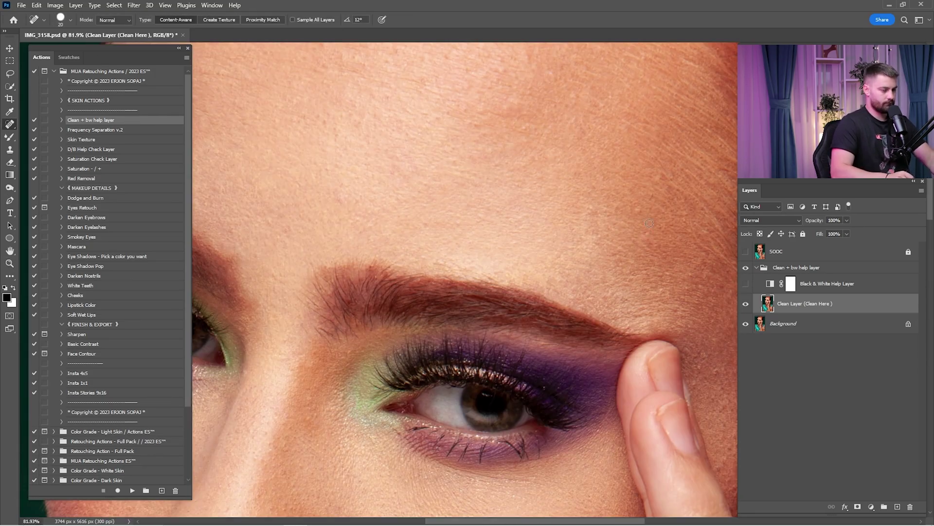
left_click_drag(678, 375, 277, 132)
Retouch remaining small skin flaws on the Clean Layer with the Clone Stamp, enlarging the brush as needed.
key("s")
left_click_drag(565, 273, 556, 296)
mouse_move(528, 214)
left_mouse_down()
mouse_move(534, 250)
mouse_move(512, 265)
mouse_move(515, 285)
left_mouse_up()
scroll(512, 265, "down", 15)
scroll(524, 223, "up", 10)
scroll(534, 263, "up", 5)
key("bracketright")
scroll(534, 262, "up", 8)
mouse_move(534, 224)
left_mouse_down()
mouse_move(542, 206)
mouse_move(605, 167)
left_mouse_up()
scroll(541, 184, "down", 3)
scroll(541, 183, "down", 5)
left_click_drag(551, 190, 549, 209)
scroll(549, 210, "up", 5)
Heal the spot on the temple beside the hairline with the Spot Healing Brush at size 40.
key("j")
scroll(444, 266, "up", 5)
left_click(443, 266)
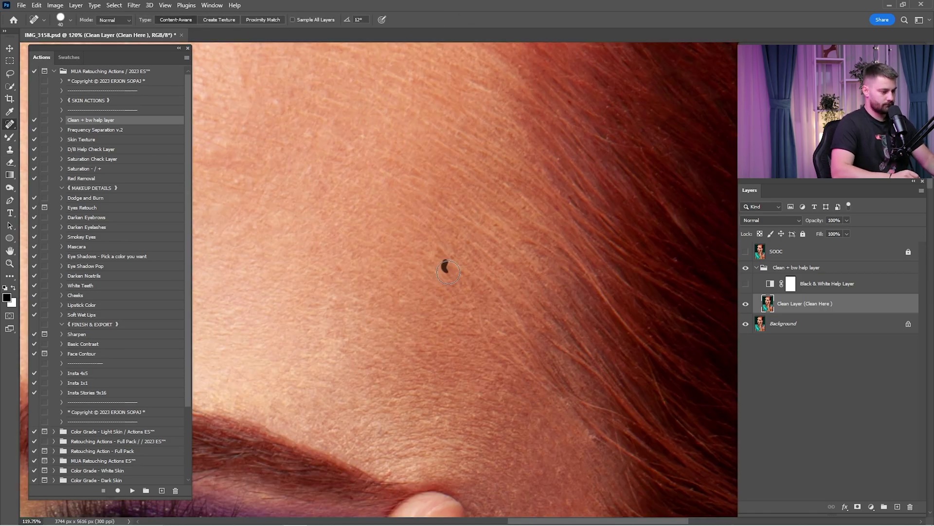
Compare the whole portrait before and after cleaning by toggling the Clean Layer's visibility.
scroll(444, 267, "down", 10)
left_click(746, 306)
left_click(747, 306)
left_click(747, 305)
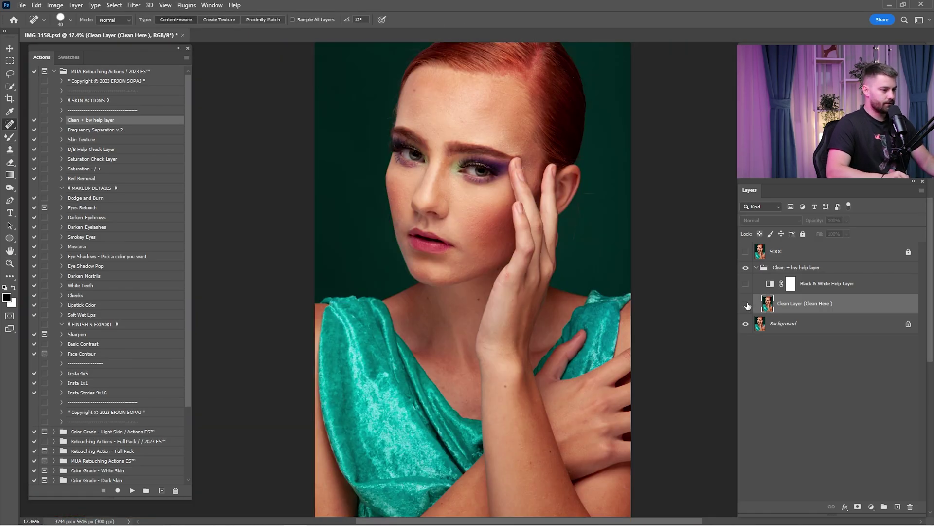
left_click(748, 305)
left_click(749, 305)
left_click(749, 306)
left_click(750, 306)
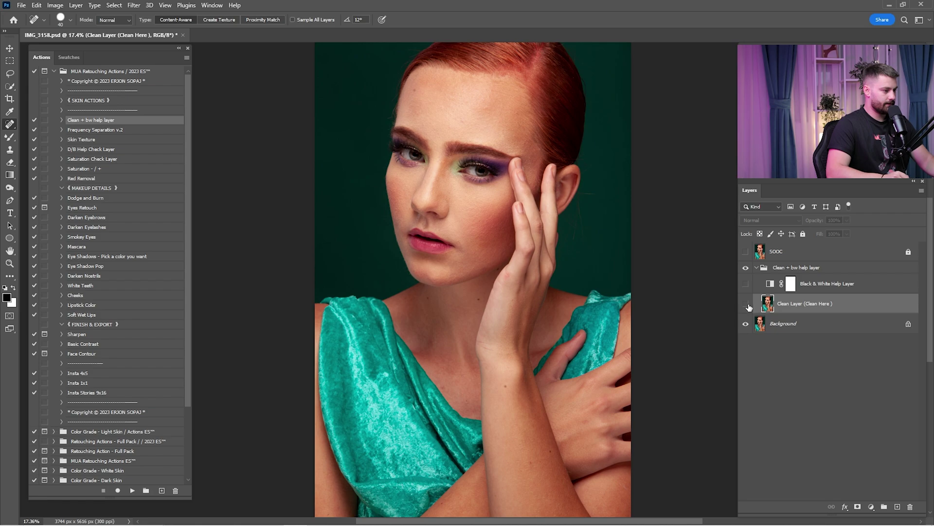
left_click(752, 305)
Check the Black & White Help Layer's visibility and collapse the "Clean + bw help layer" group.
left_click(746, 285)
left_click(746, 285)
left_click(756, 268)
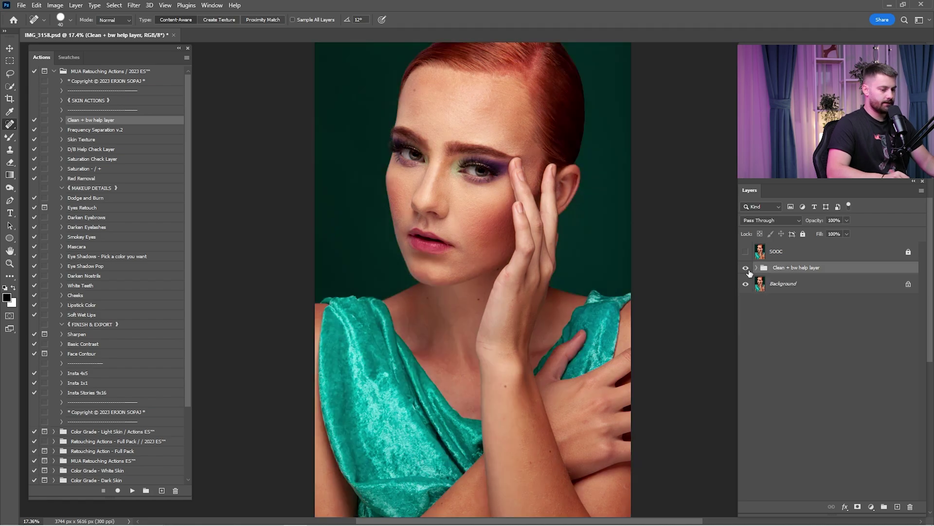
Merge the "Clean + bw help layer" group with the Background layer.
left_click(746, 268)
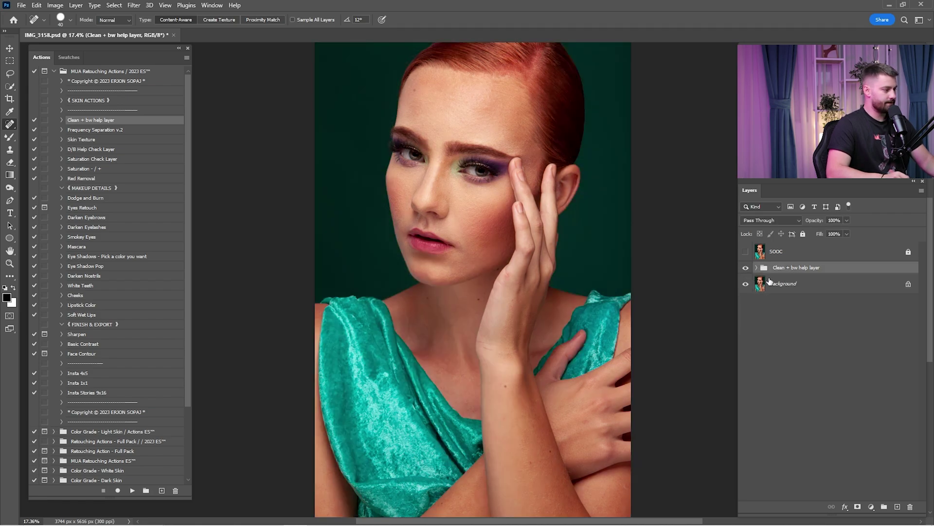
left_click(781, 288, "ctrl")
right_click(787, 272)
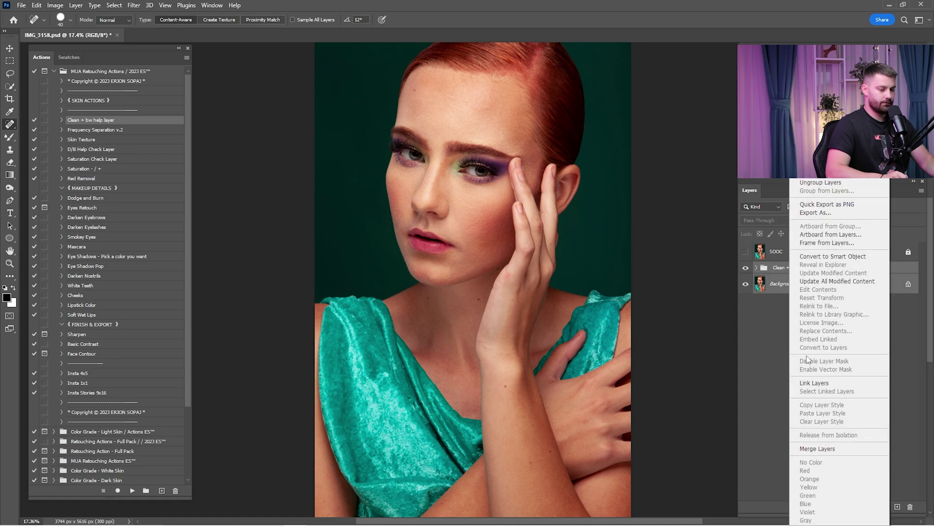
left_click(809, 448)
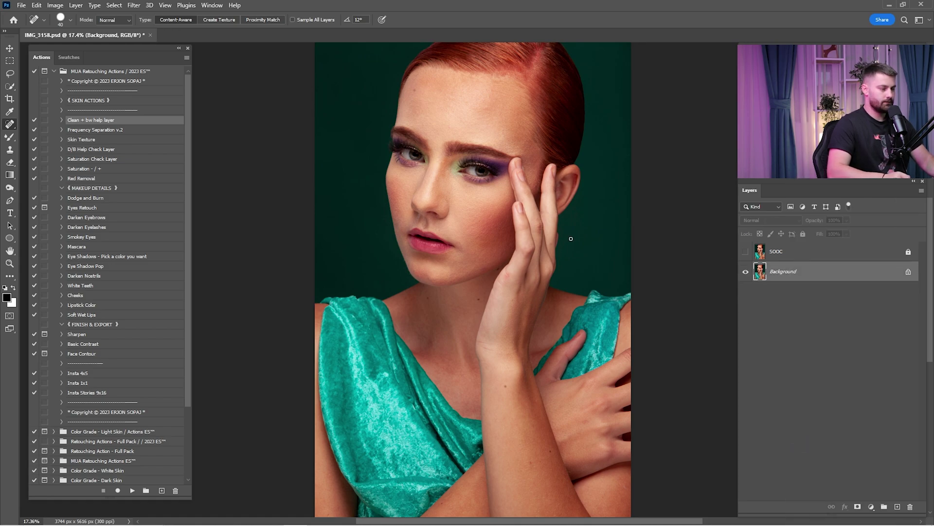
Run the Frequency Separation v.2 action, then select the Color / Low Frequency copy layer with the Texture / High Frequency layer hidden.
left_click(113, 131)
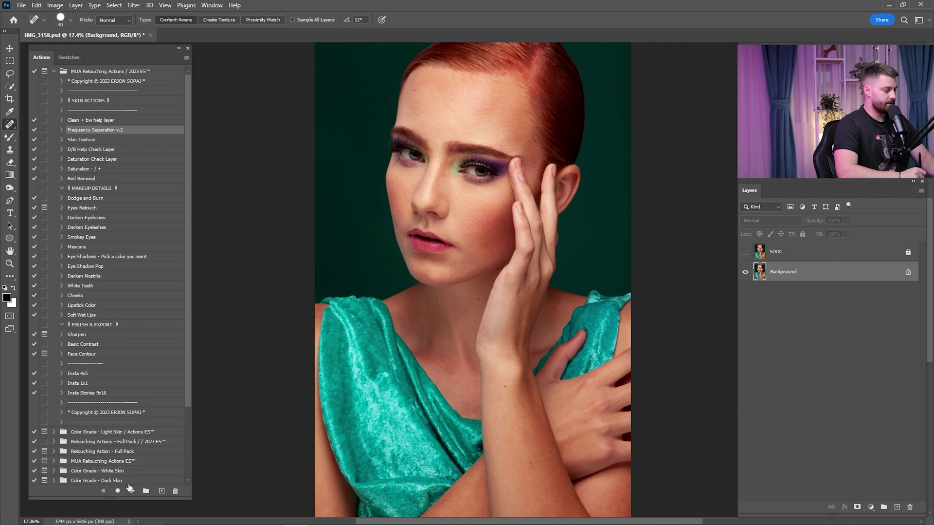
left_click(130, 491)
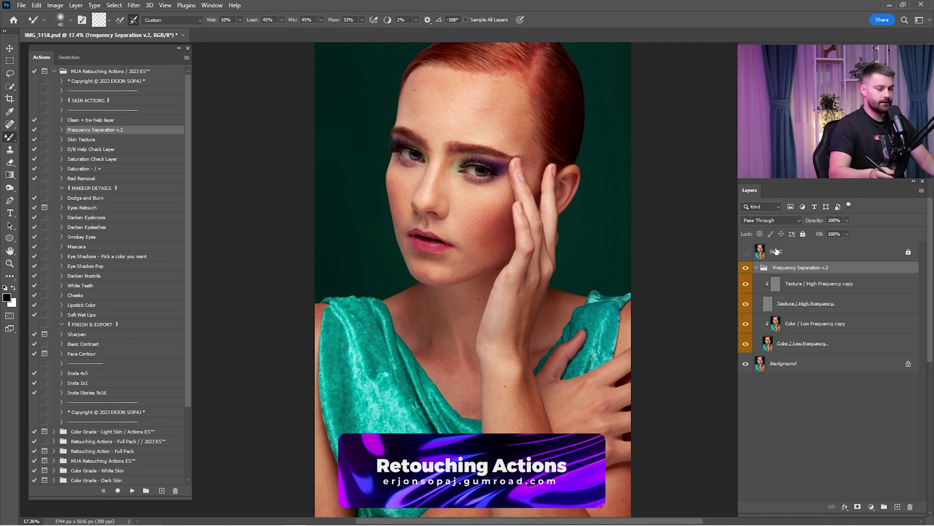
left_click(790, 322)
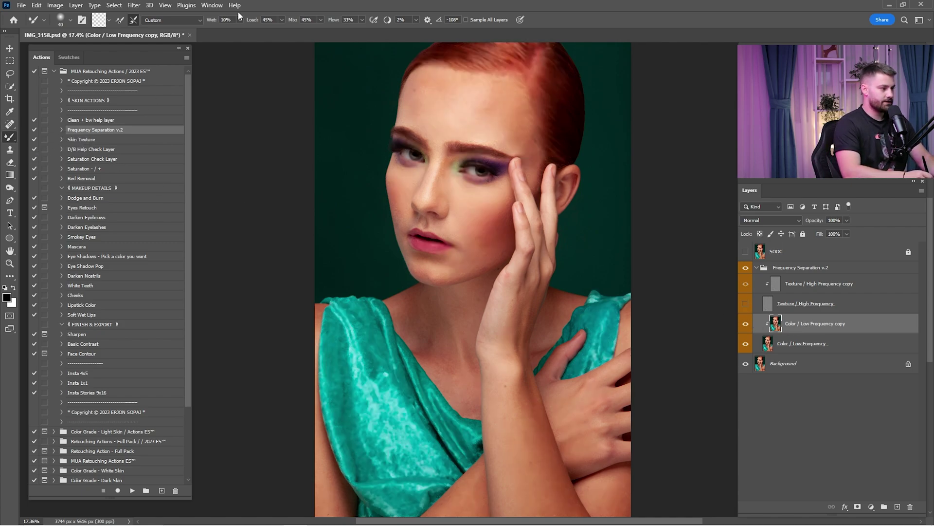
left_click_drag(234, 20, 212, 16)
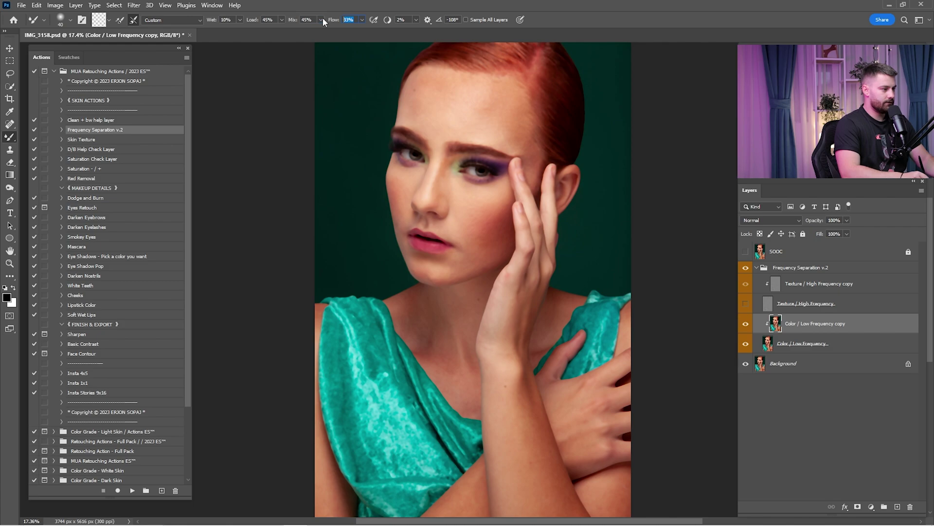
Smooth the color transitions across the forehead on the Color / Low Frequency copy layer with the Mixer Brush at sizes 400 to 500.
scroll(444, 123, "up", 5)
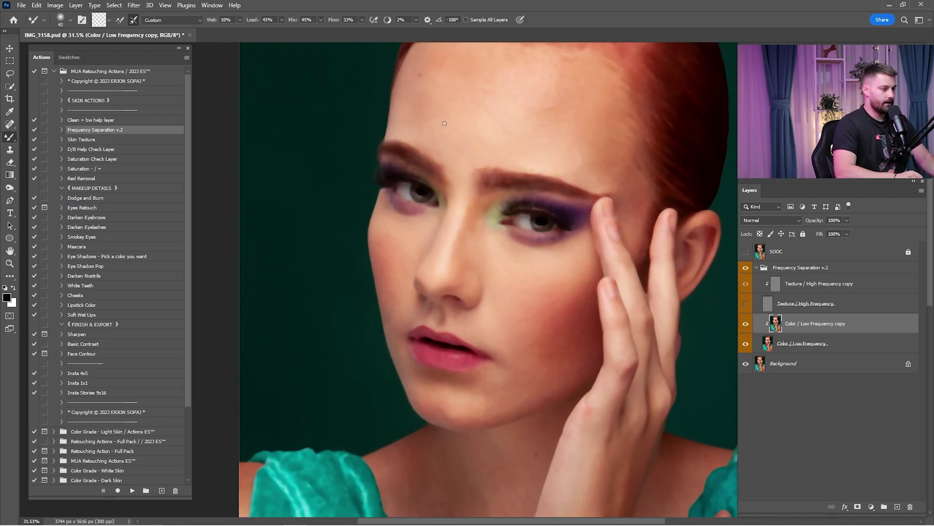
scroll(439, 178, "up", 1)
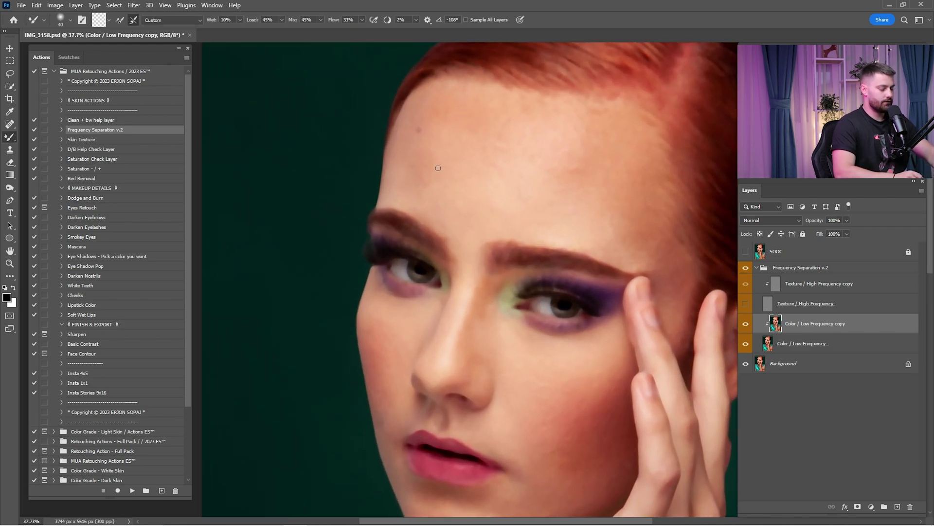
key("bracketright")
key("bracketright")
key("bracketright")
key("bracketright")
key("bracketright")
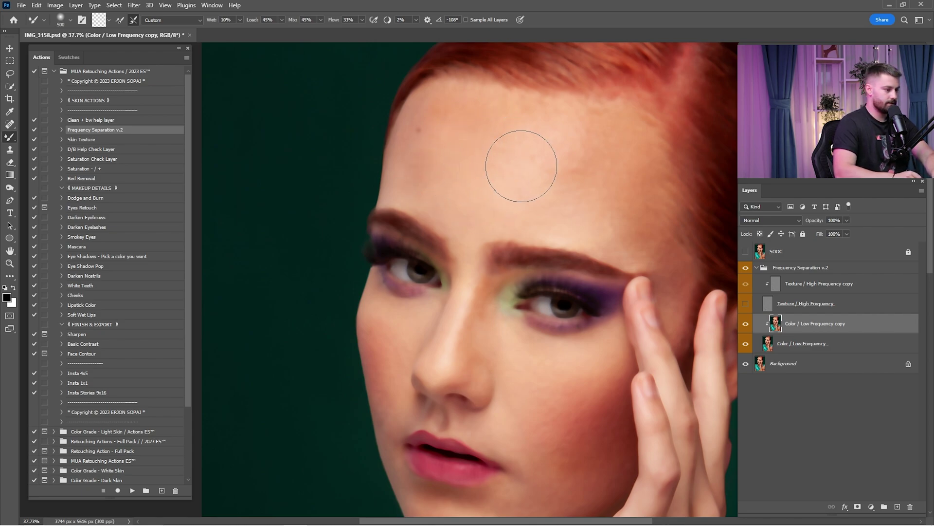
key("bracketleft")
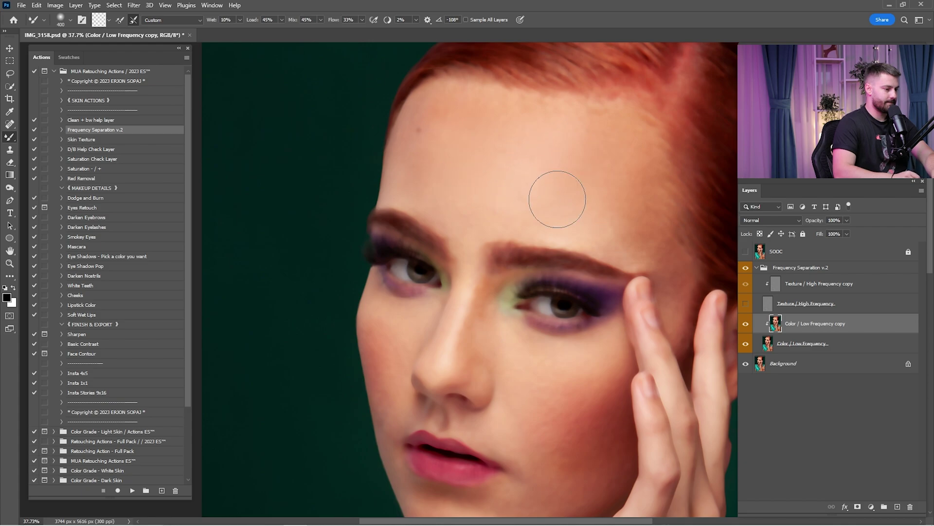
key("bracketright")
left_click_drag(533, 218, 574, 154)
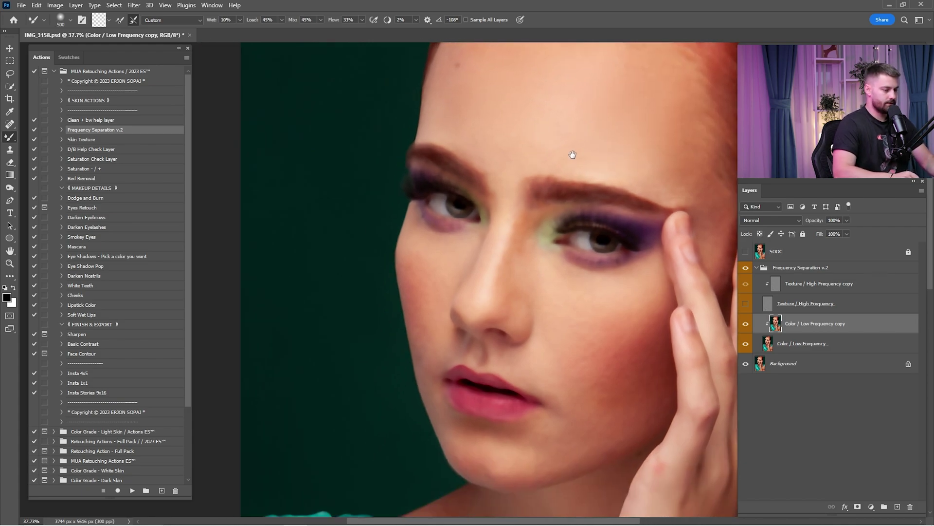
key("bracketleft")
left_click_drag(511, 175, 512, 227)
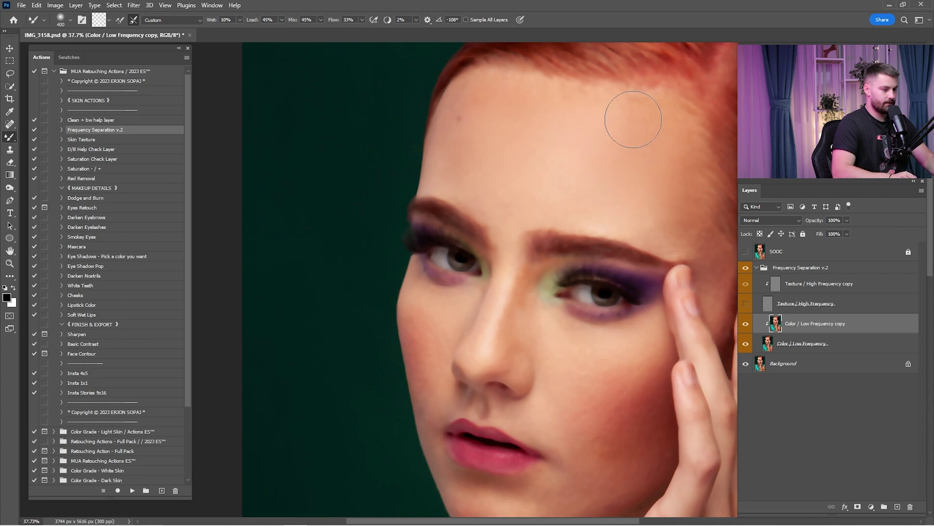
left_click_drag(639, 232, 615, 233)
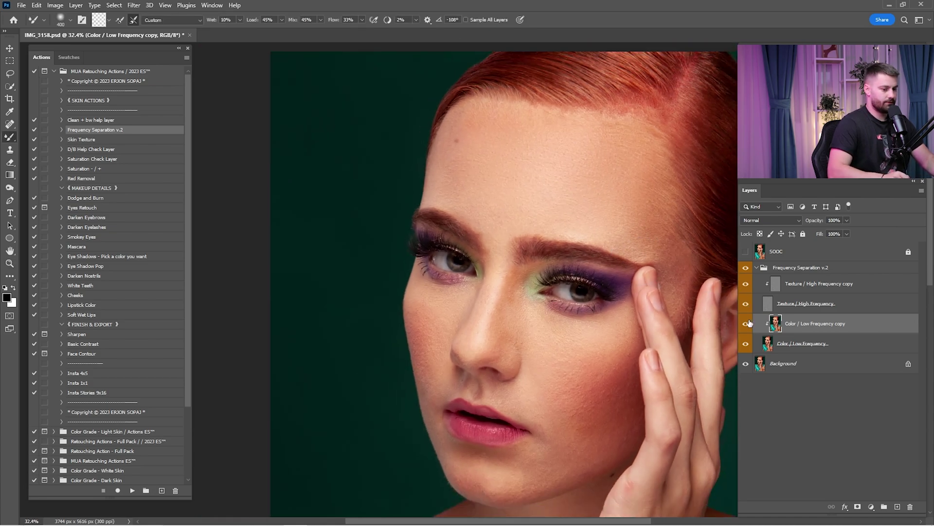
Compare the forehead before and after smoothing by toggling the Color / Low Frequency copy layer's visibility.
left_click(748, 323)
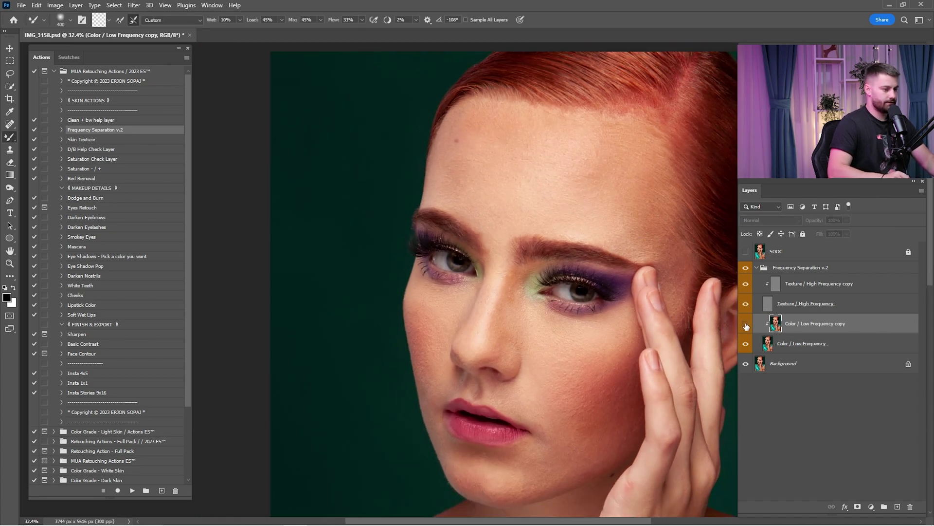
left_click(747, 325)
left_click(748, 325)
left_click(748, 325)
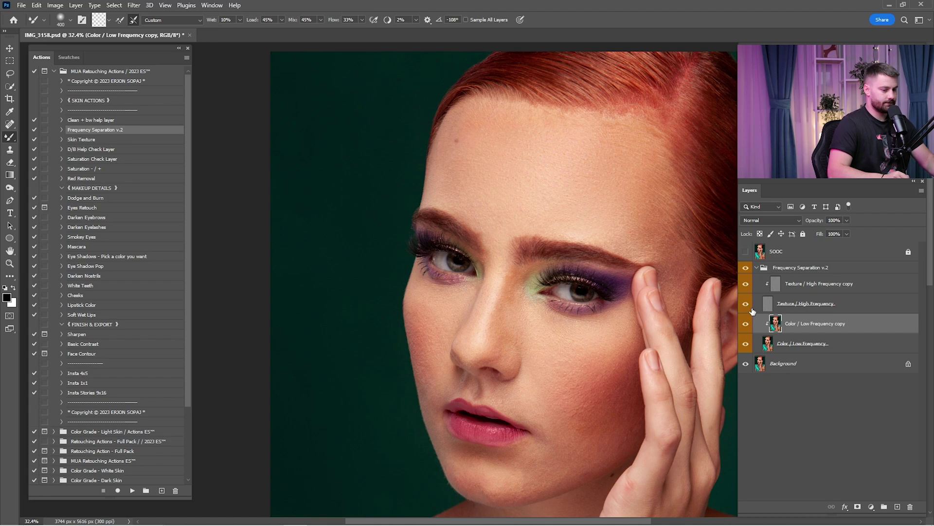
Hide the Texture / High Frequency layer and blend the tones along the nose with the Mixer Brush at size 250.
left_click(745, 303)
scroll(580, 308, "up", 2)
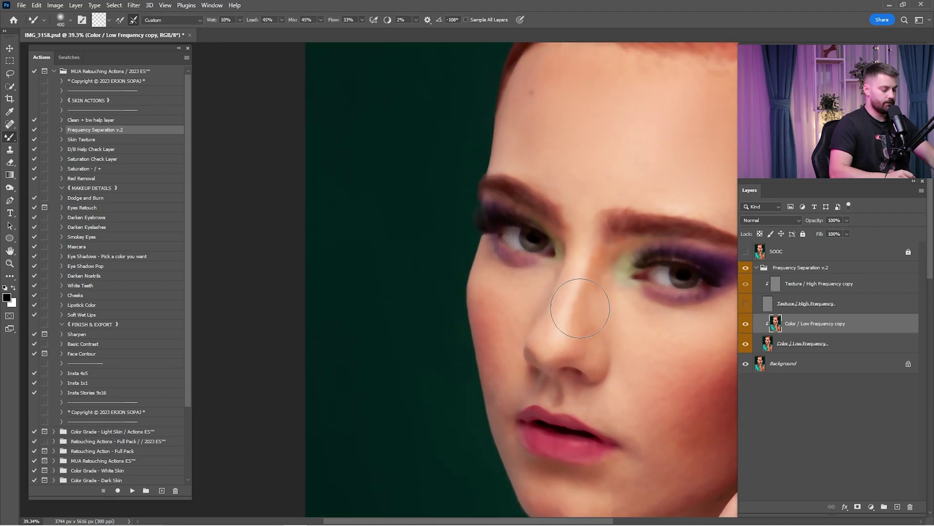
key("bracketleft")
key("bracketleft")
key("bracketleft")
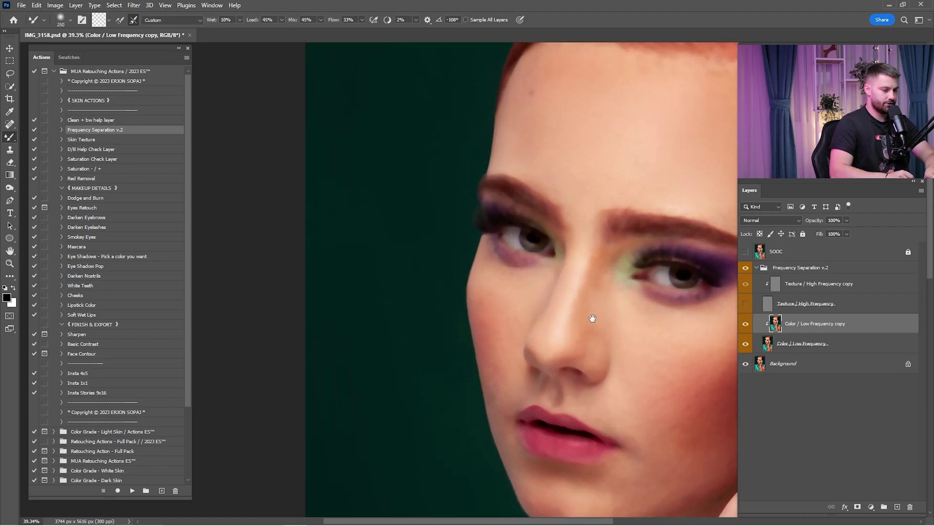
left_click_drag(592, 318, 579, 271)
Blend the forehead and temple tones with the Mixer Brush at size 500.
key("bracketright")
key("bracketright")
key("bracketright")
mouse_move(643, 311)
left_mouse_down()
mouse_move(612, 202)
mouse_move(624, 300)
mouse_move(575, 396)
left_mouse_up()
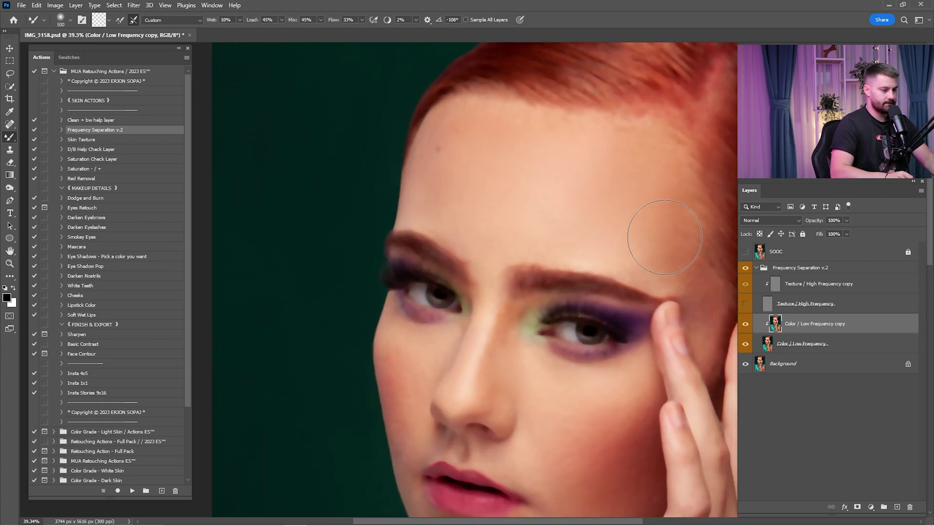
Even out the skin around the nose and under the eye with the Mixer Brush at size 200.
key("bracketleft")
key("bracketleft")
key("bracketleft")
key("bracketleft")
scroll(530, 194, "down", 4)
scroll(530, 195, "left", 3)
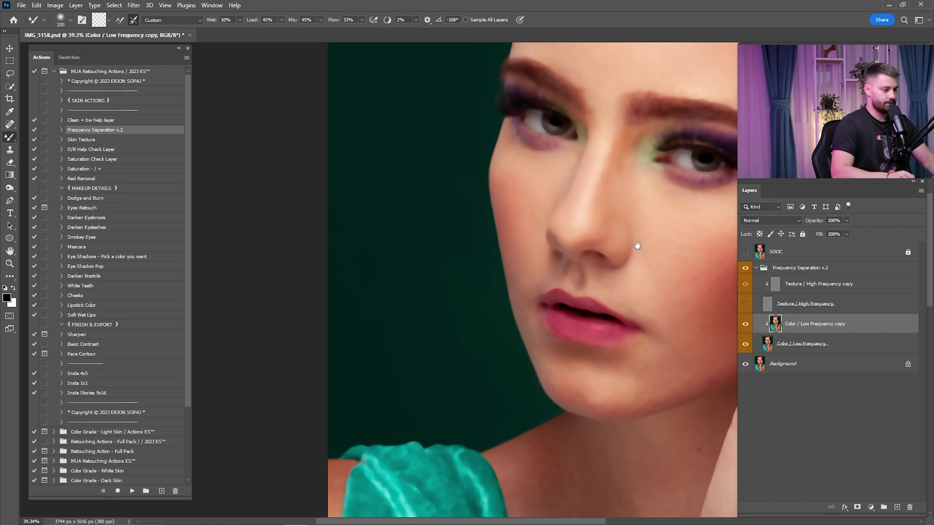
left_click_drag(637, 245, 542, 302)
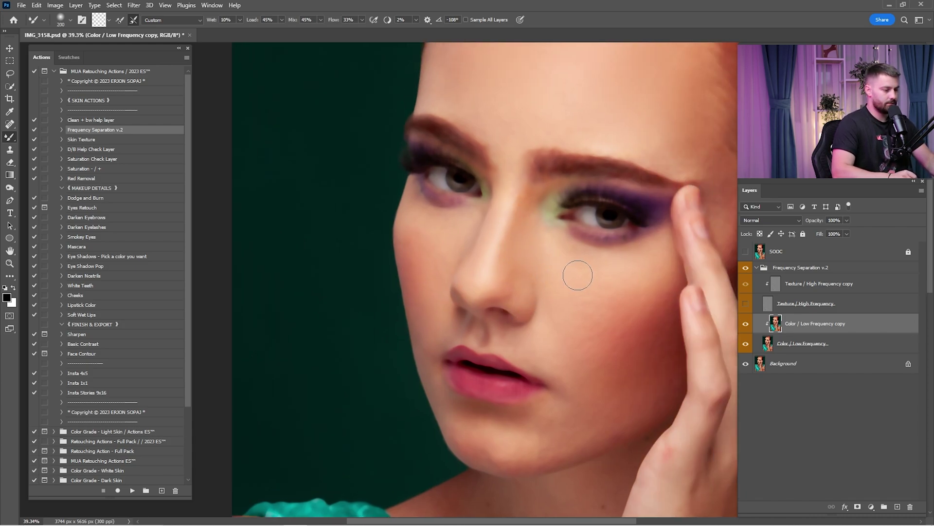
Smooth the tones on the cheek and chin with the Mixer Brush at sizes 300 and 400.
scroll(589, 287, "down", 3)
scroll(589, 287, "left", 1)
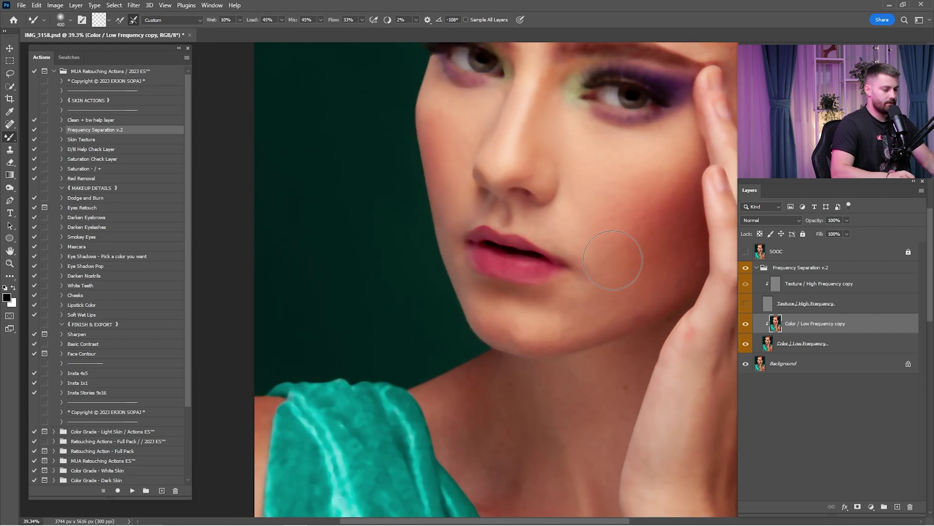
key("bracketright")
key("bracketright")
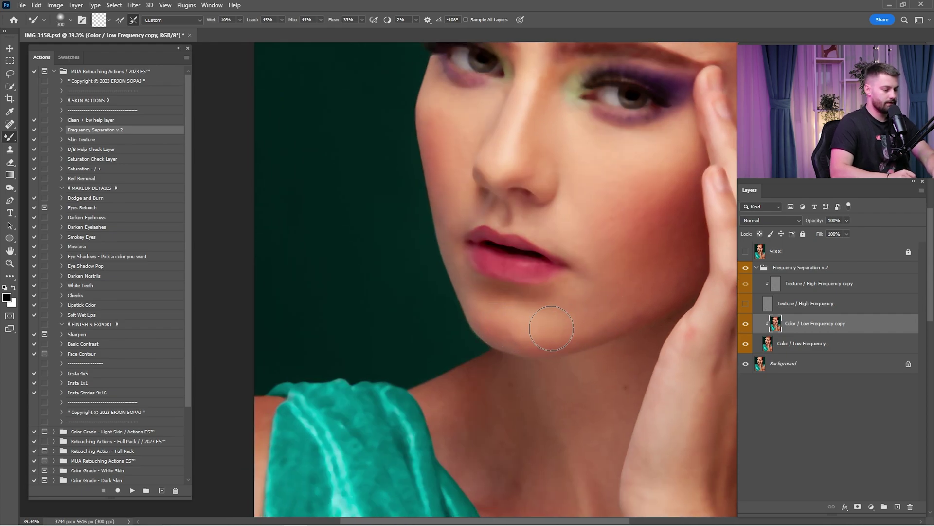
key("bracketright")
scroll(644, 271, "up", 3)
scroll(644, 271, "right", 1)
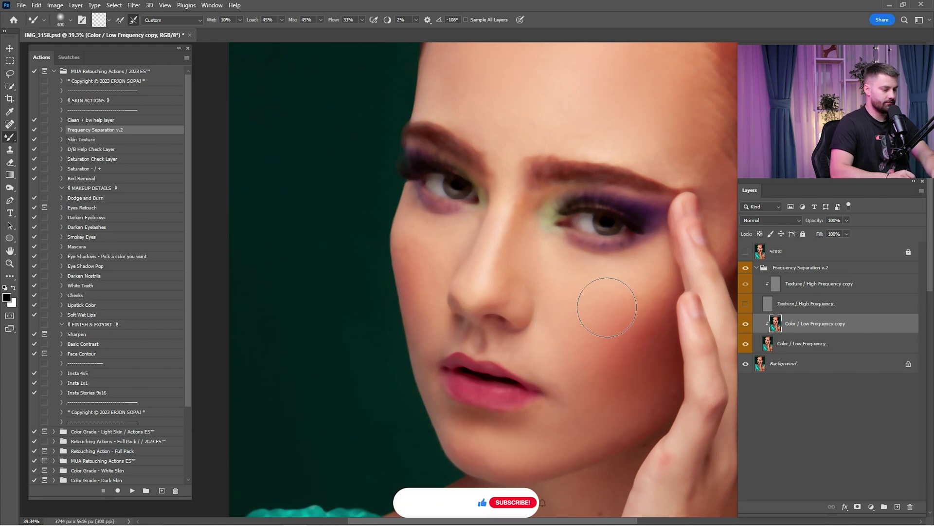
left_click_drag(722, 162, 640, 279)
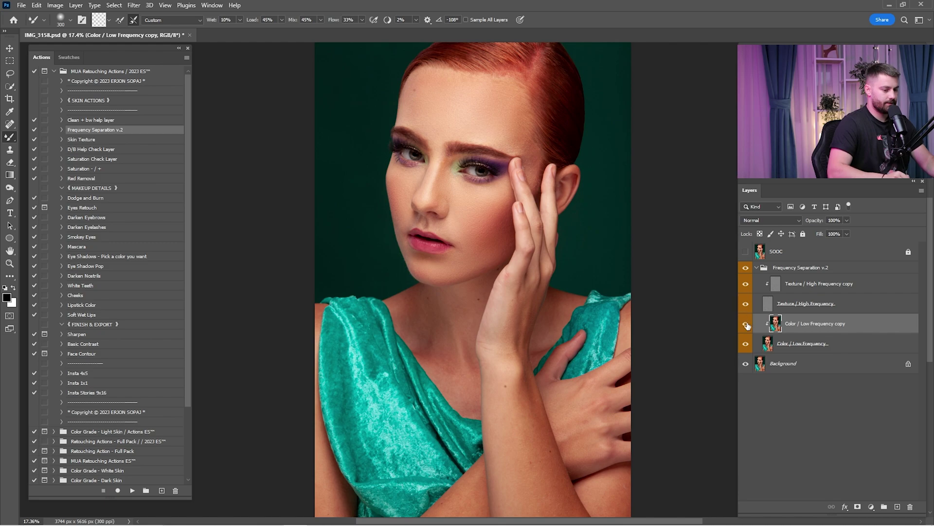
Compare the whole portrait before and after smoothing by toggling the Color / Low Frequency copy layer's visibility.
left_click(747, 325)
left_click(747, 325)
left_click(748, 325)
left_click(751, 324)
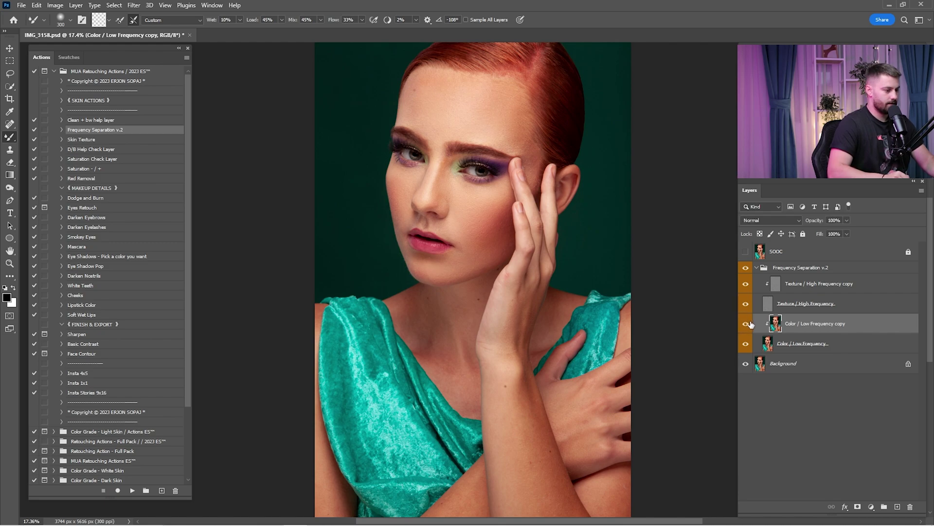
left_click(746, 324)
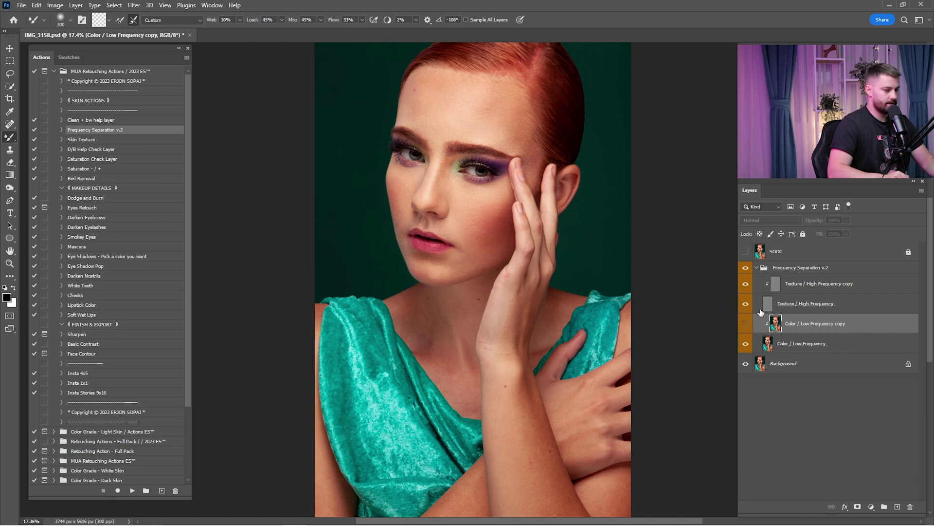
left_click(746, 322)
Hide the Texture / High Frequency layer and smooth the neck and chest tones with the Mixer Brush at sizes 600 and 500.
left_click(747, 307)
left_click_drag(540, 335, 628, 182)
left_click_drag(567, 214, 592, 309)
left_click_drag(584, 310, 605, 293)
key("b")
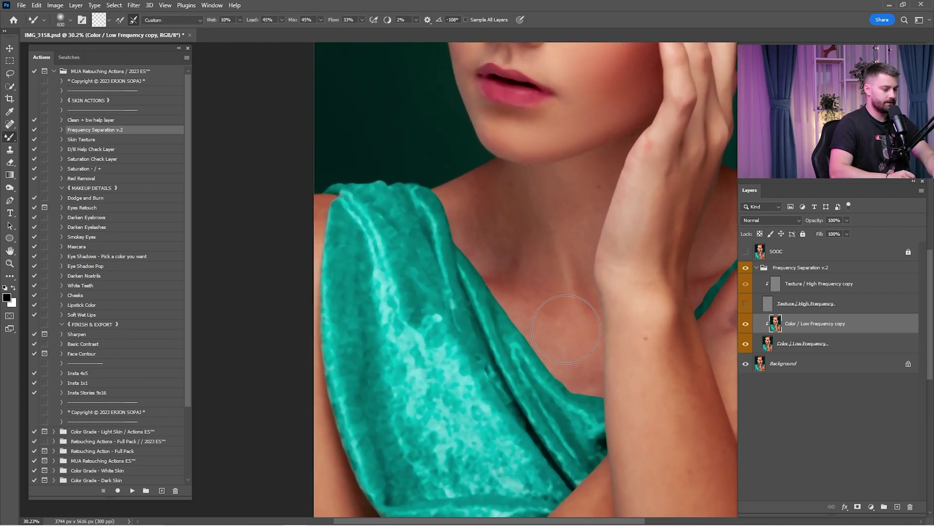
mouse_move(566, 329)
left_mouse_down()
mouse_move(563, 231)
mouse_move(525, 249)
mouse_move(563, 221)
mouse_move(565, 189)
left_mouse_up()
key("[")
key("space")
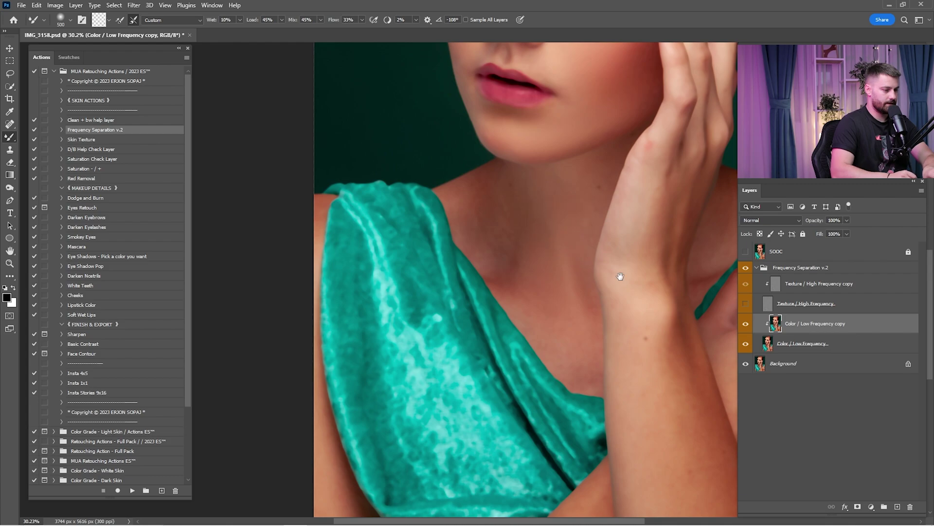
left_click_drag(621, 275, 556, 212)
mouse_move(608, 395)
left_mouse_down()
mouse_move(567, 222)
mouse_move(606, 379)
left_mouse_up()
left_click_drag(562, 231, 565, 323)
Smooth the raised wrist and forearm with the Mixer Brush at size 400.
key("[")
key("[")
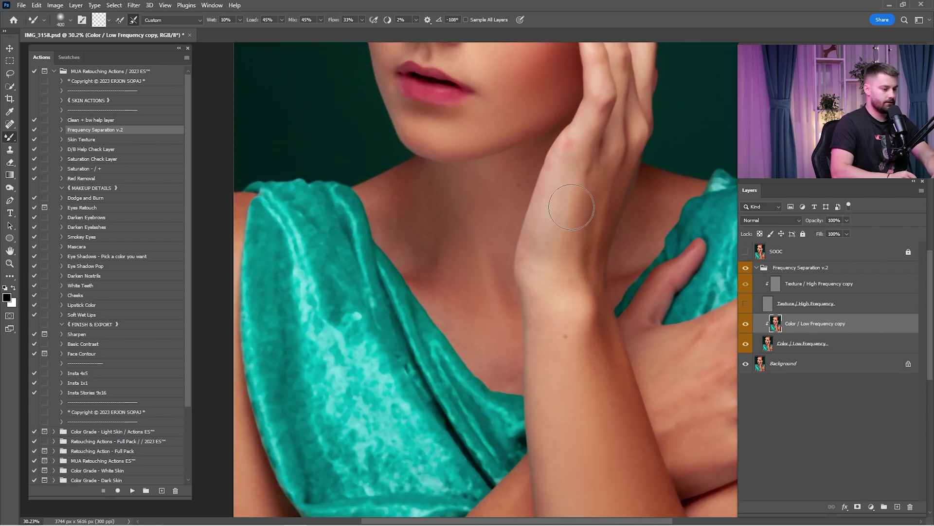
left_click_drag(578, 263, 615, 112)
left_click_drag(689, 169, 546, 330)
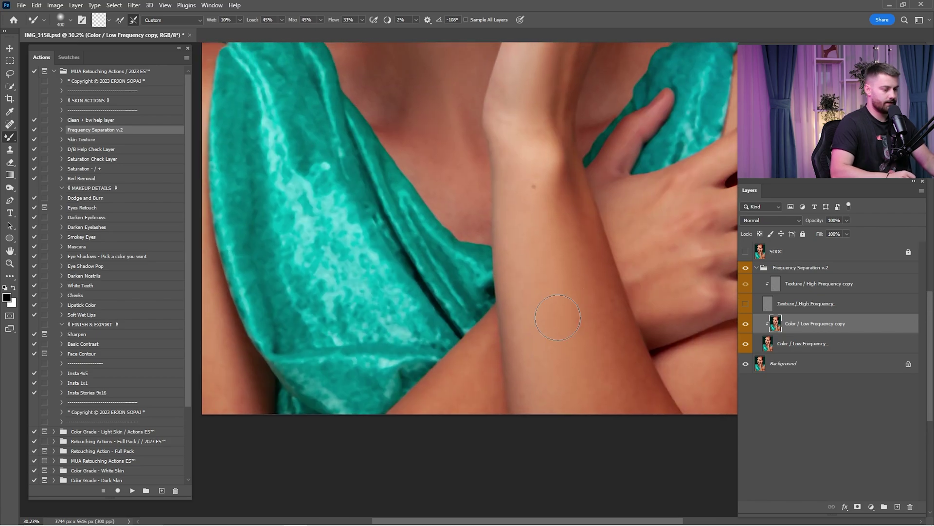
Blend the tones on the back of the crossed hand with the Mixer Brush at size 400.
scroll(645, 265, "up", 1)
scroll(584, 290, "right", 2)
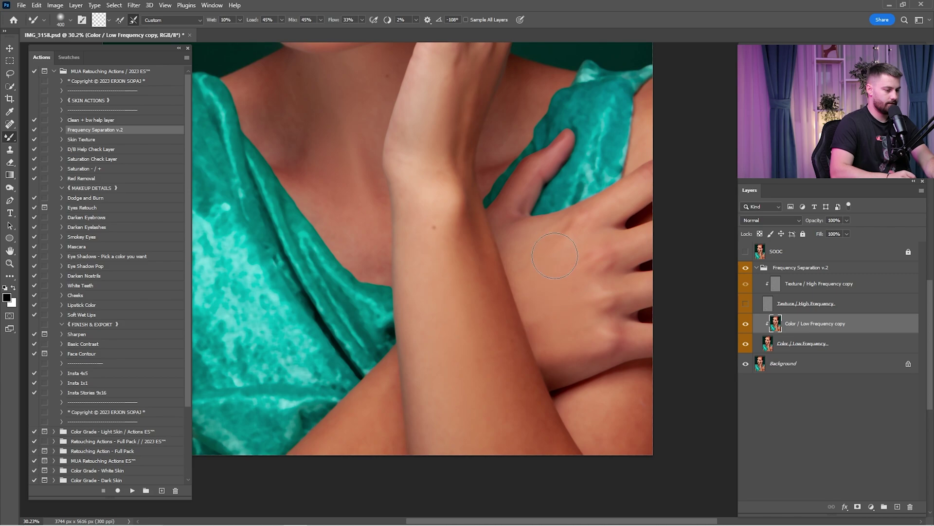
left_click_drag(604, 368, 600, 260)
left_click_drag(505, 313, 570, 372)
Smooth the raised wrist, the back of the hand and the fingers with the Mixer Brush at sizes 600, 250 and 200.
scroll(562, 345, "up", 2)
scroll(562, 345, "left", 1)
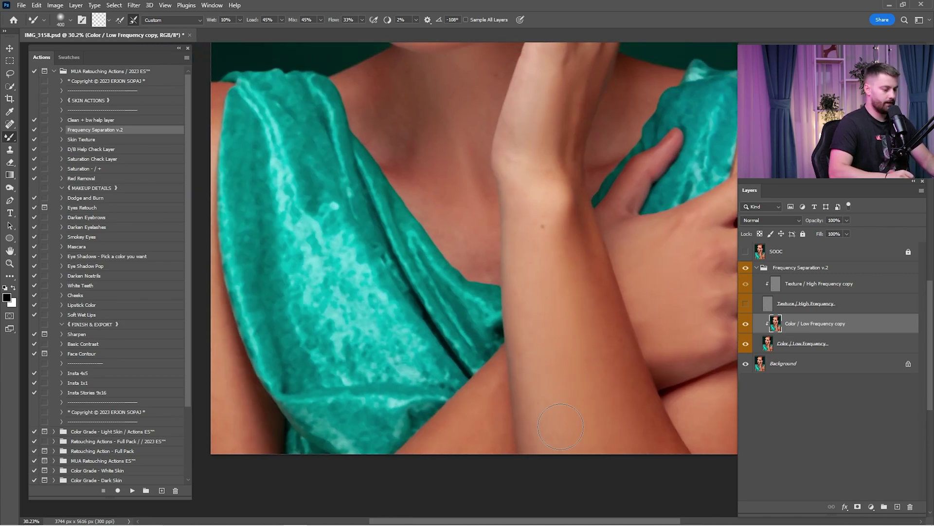
scroll(560, 377, "up", 2)
scroll(561, 377, "left", 1)
key("bracketright")
key("bracketright")
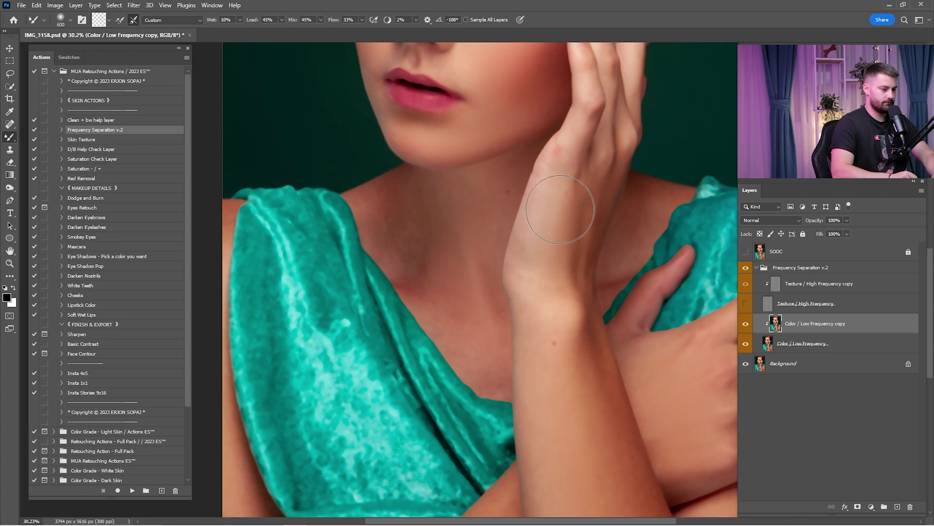
left_click_drag(564, 217, 549, 312)
key("bracketleft")
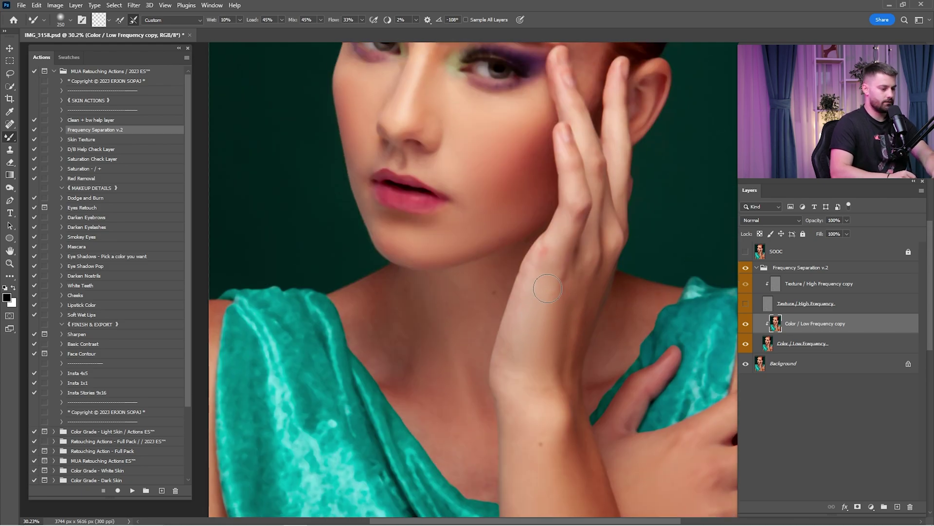
left_click_drag(546, 274, 555, 336)
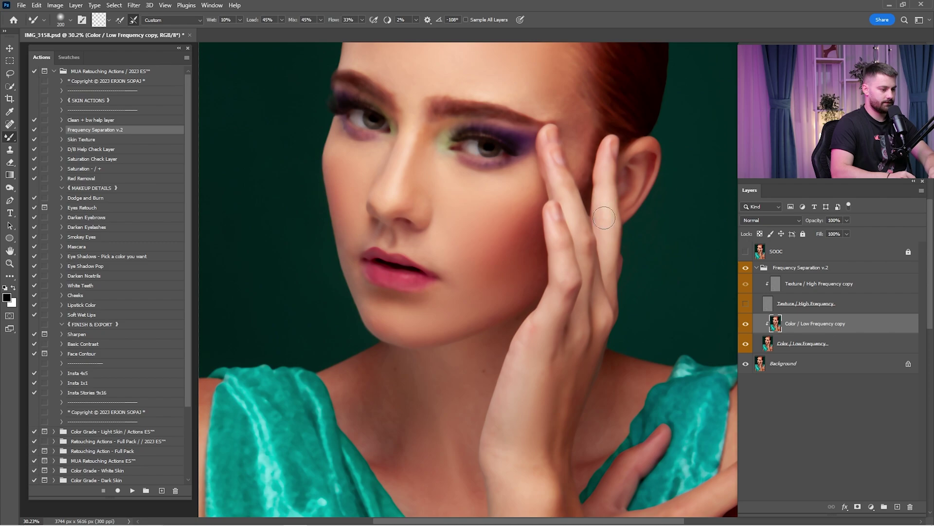
mouse_move(329, 509)
left_mouse_down()
mouse_move(513, 311)
mouse_move(572, 151)
left_mouse_up()
Blend the crossed forearm with the Mixer Brush at size 250 and the neck and chest at sizes 500 and 400.
key("bracketright")
scroll(506, 301, "down", 2)
scroll(505, 300, "right", 5)
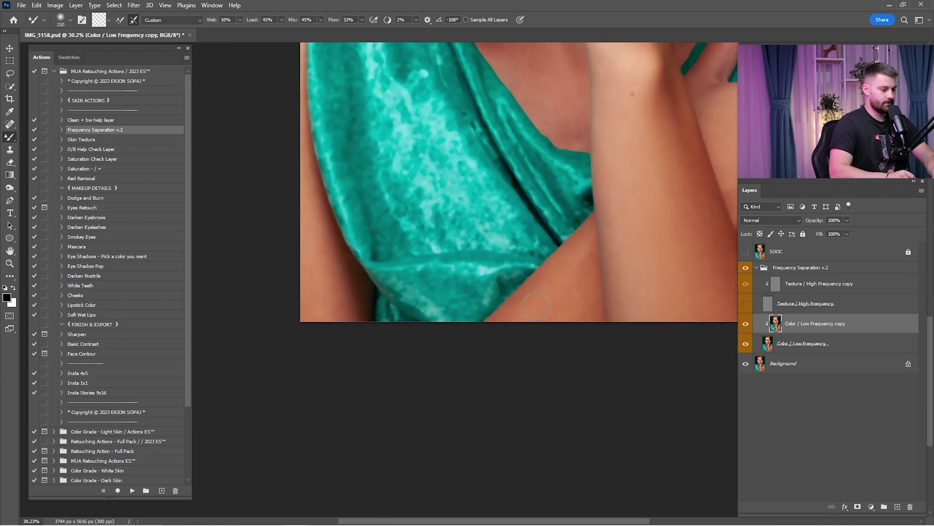
scroll(579, 291, "up", 7)
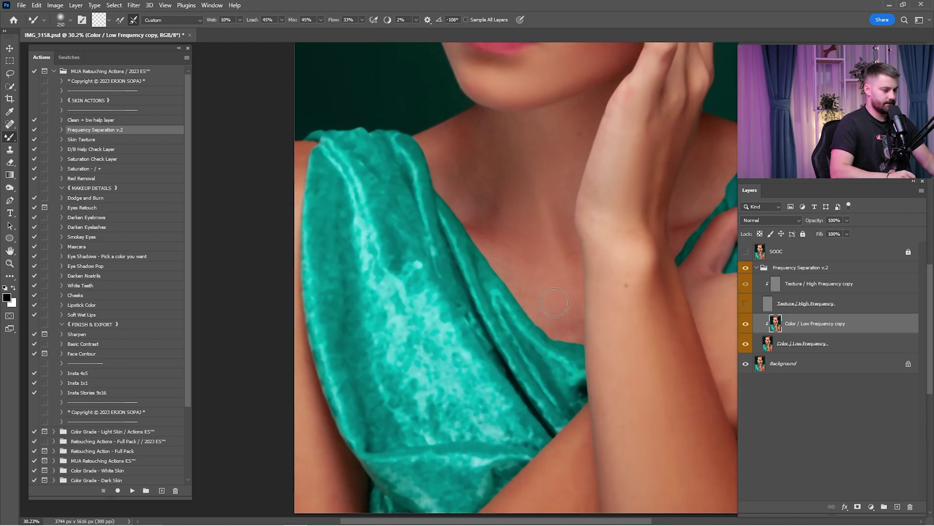
scroll(554, 302, "up", 4)
key("bracketright")
key("bracketright")
key("bracketright")
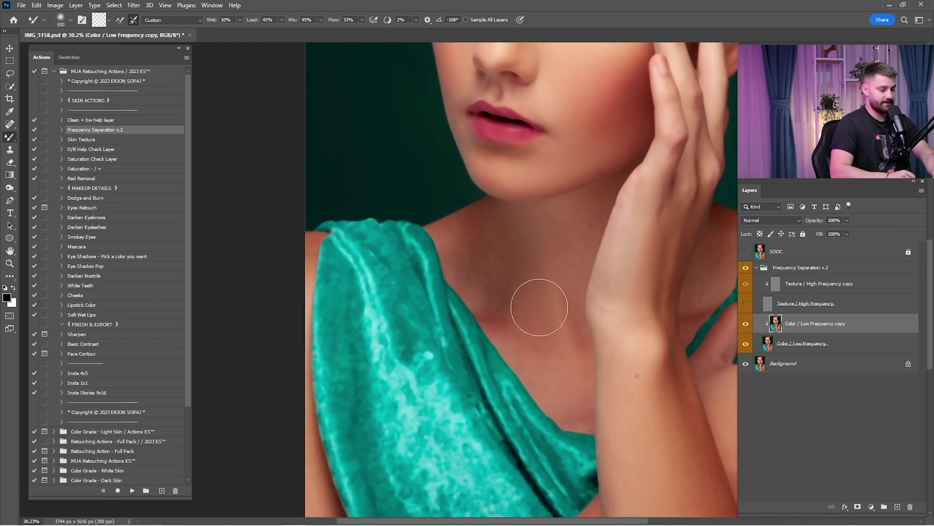
key("bracketleft")
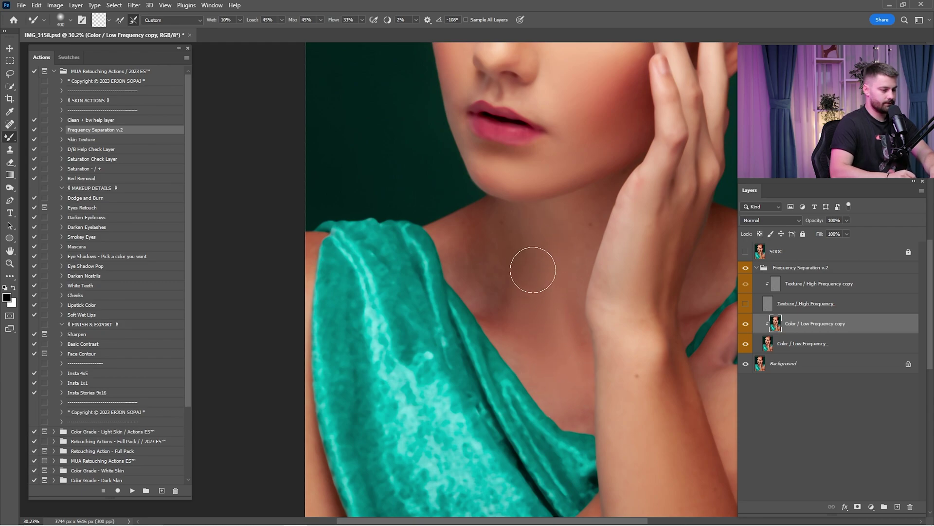
Smooth the chin and cheek tones with the Mixer Brush at sizes 200 and 250, and show the Texture / High Frequency layer again.
scroll(548, 247, "up", 3)
key("z")
left_click_drag(511, 266, 558, 329)
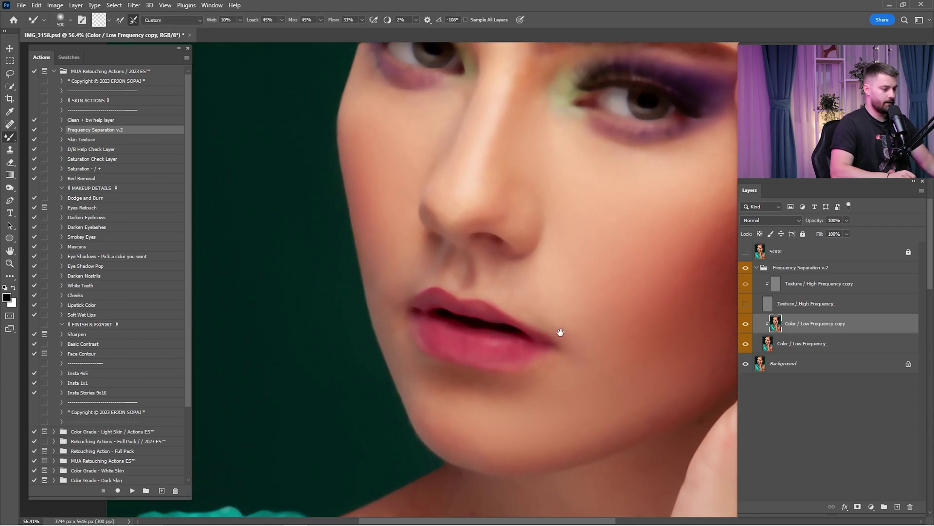
key("b")
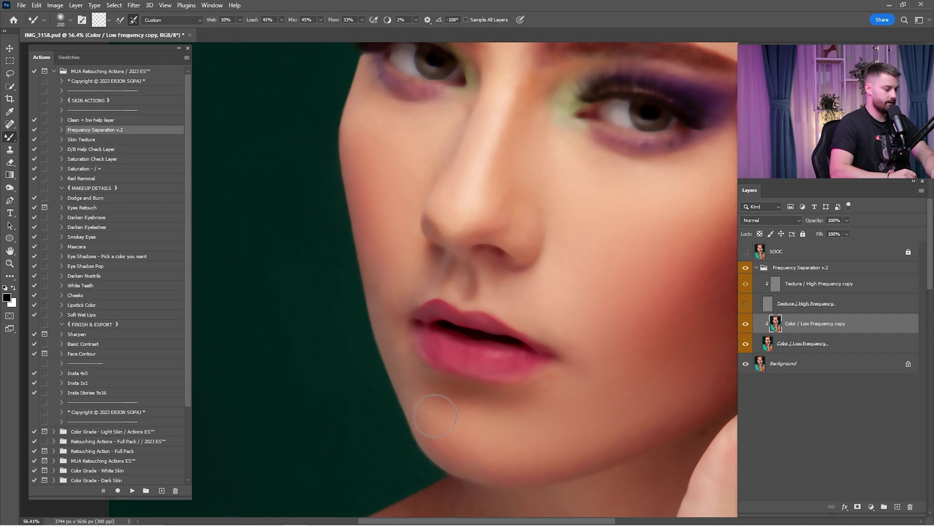
scroll(421, 274, "up", 3)
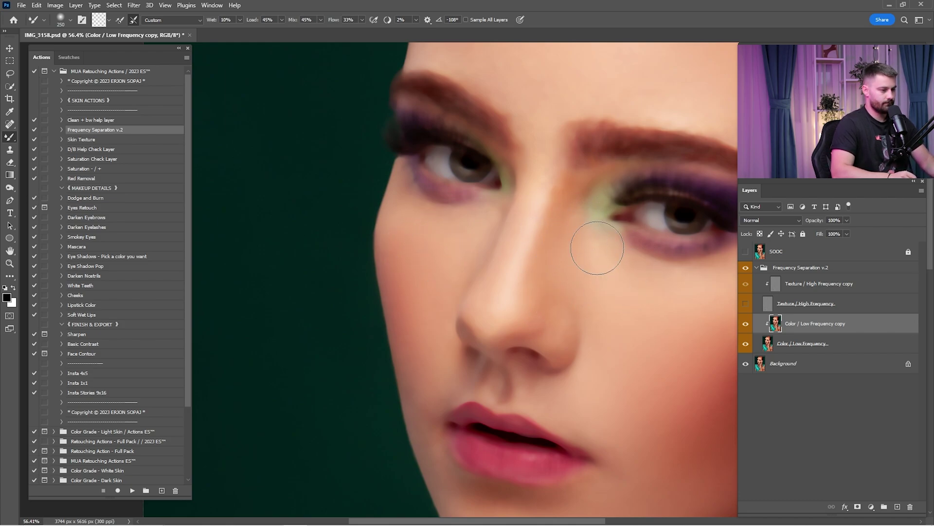
scroll(597, 248, "down", 2)
scroll(600, 238, "down", 4)
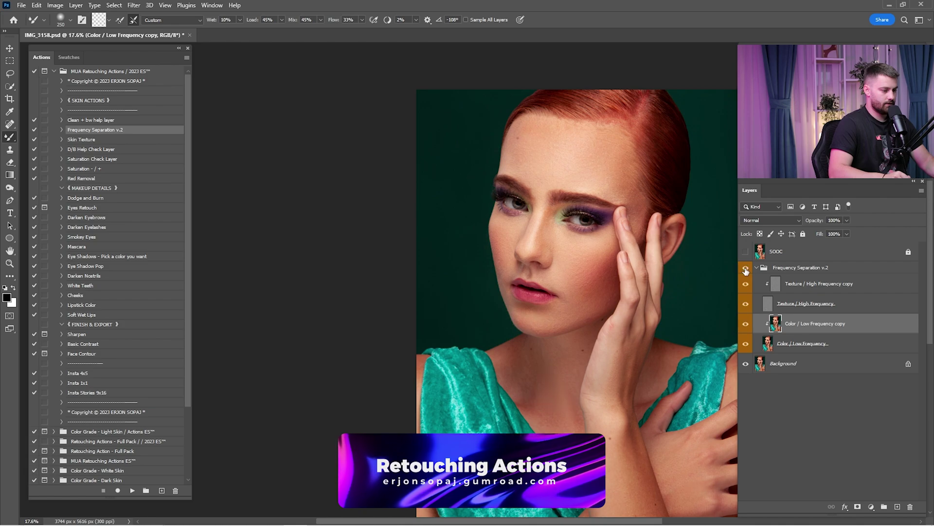
Select the Texture / High Frequency copy layer and set up the Clone Stamp at size 35 for the forehead texture.
left_click(785, 283)
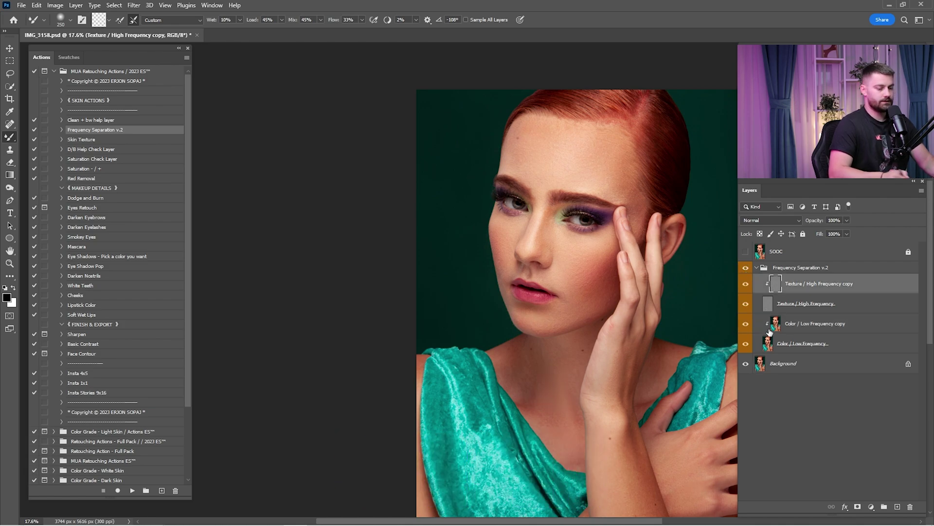
key("z")
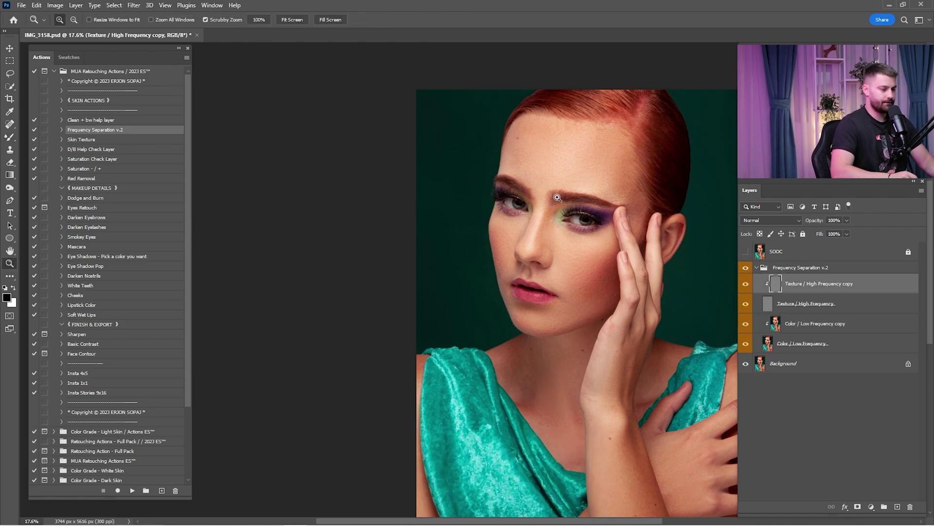
left_click_drag(558, 186, 749, 223)
left_click_drag(576, 182, 492, 260)
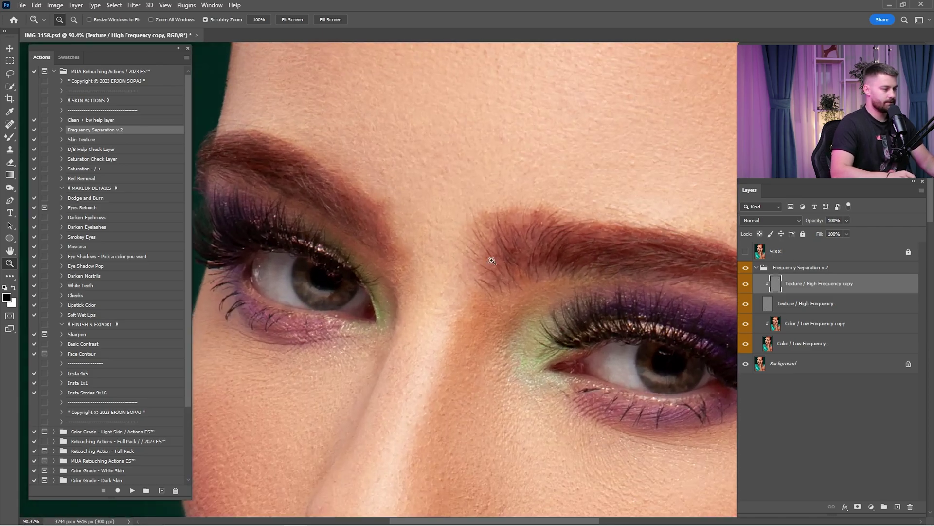
left_click(9, 151)
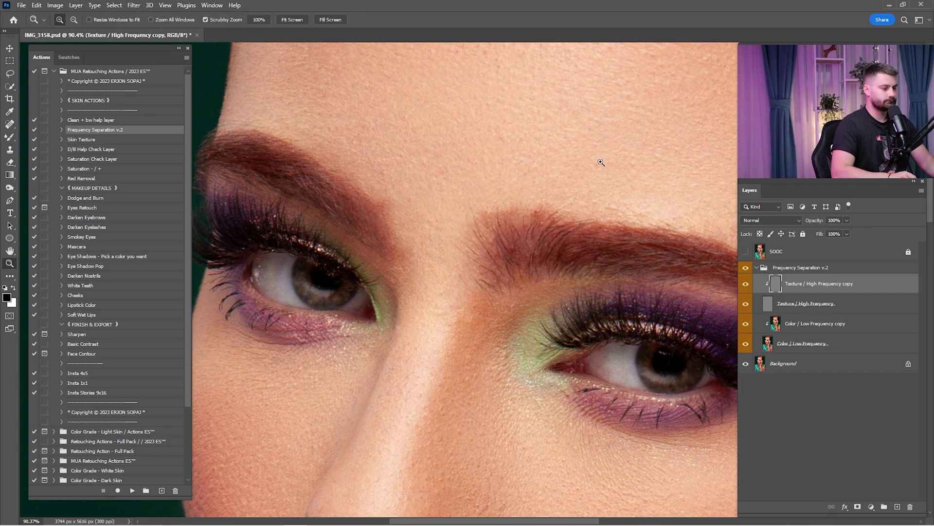
left_click_drag(599, 159, 624, 169)
scroll(617, 202, "up", 3)
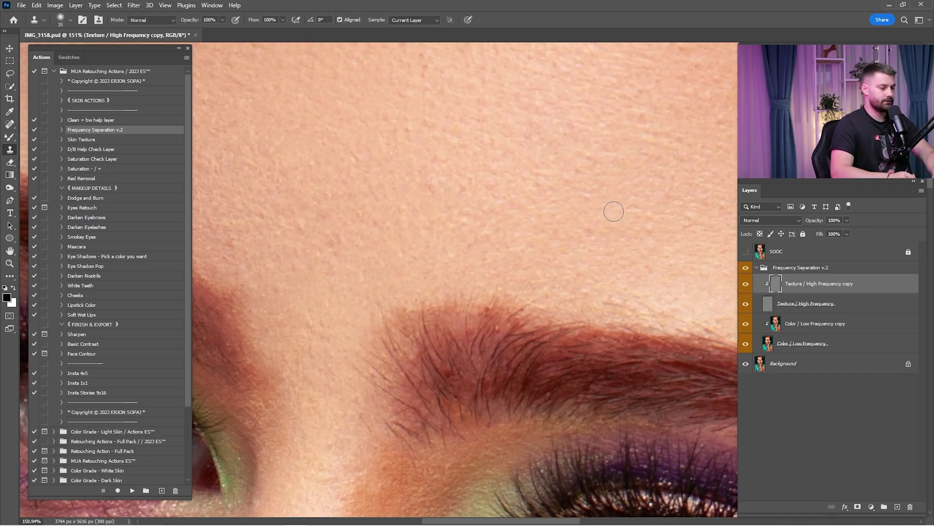
Clone clean skin texture over the uneven patches on the forehead above the eyebrow with the Clone Stamp at size 35.
key("alt")
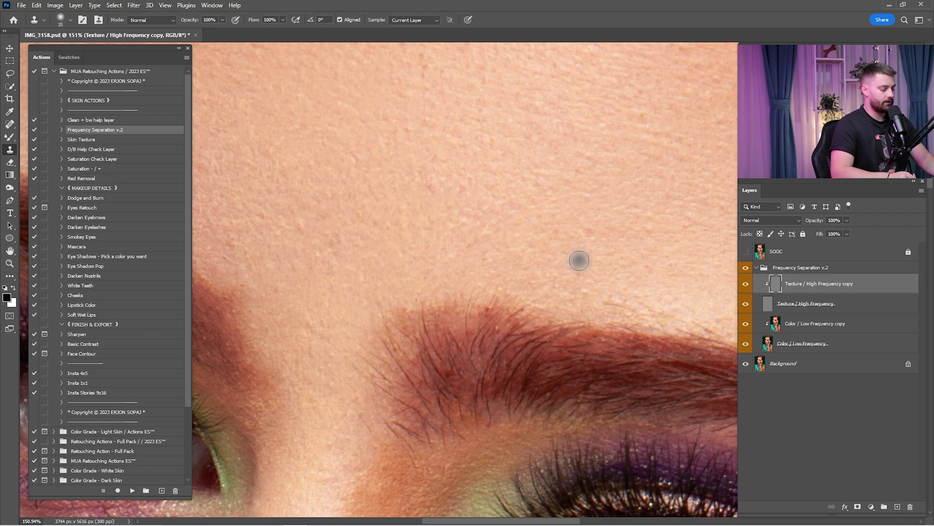
key("alt")
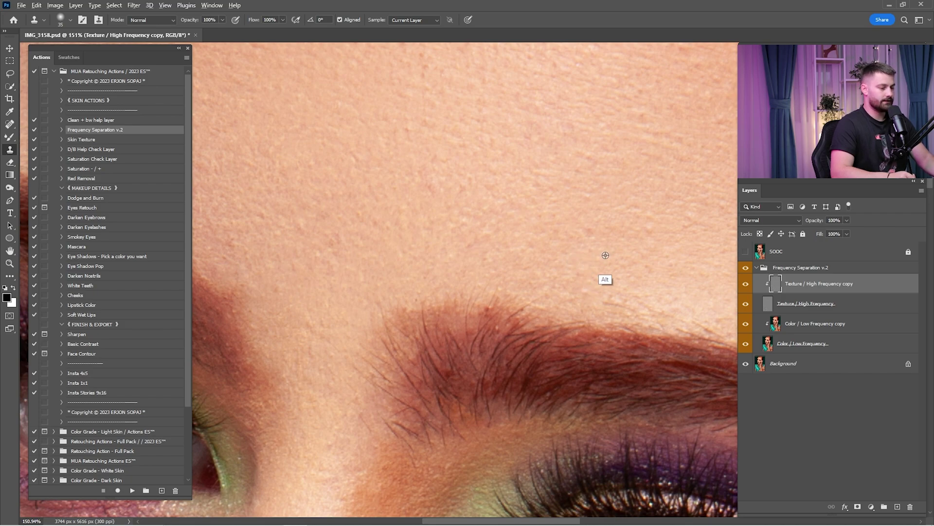
left_click(566, 252, "alt")
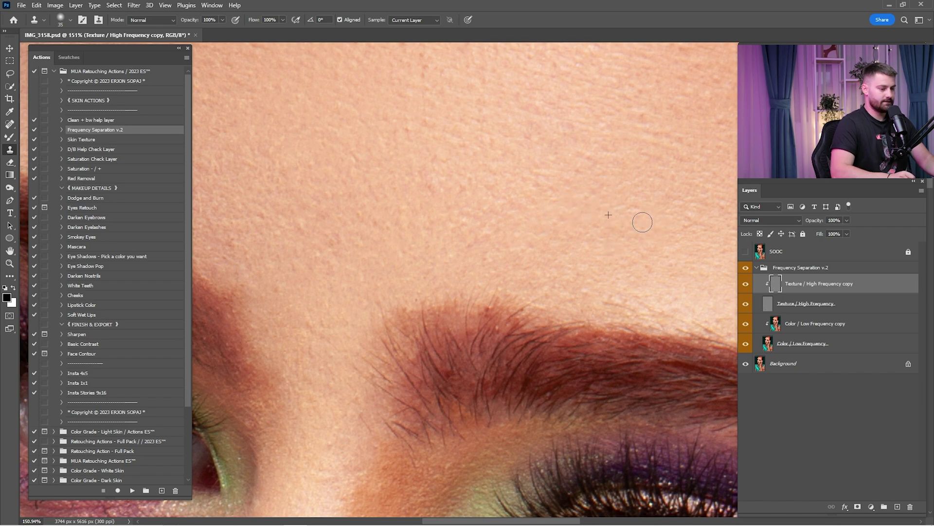
scroll(624, 258, "up", 2)
scroll(603, 238, "up", 1)
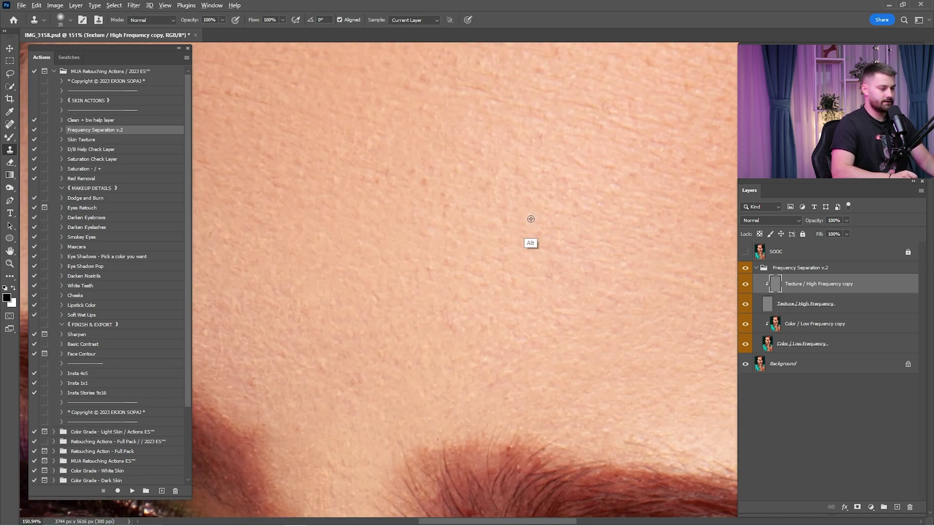
mouse_move(485, 328)
left_mouse_down()
mouse_move(459, 168)
mouse_move(476, 167)
left_mouse_up()
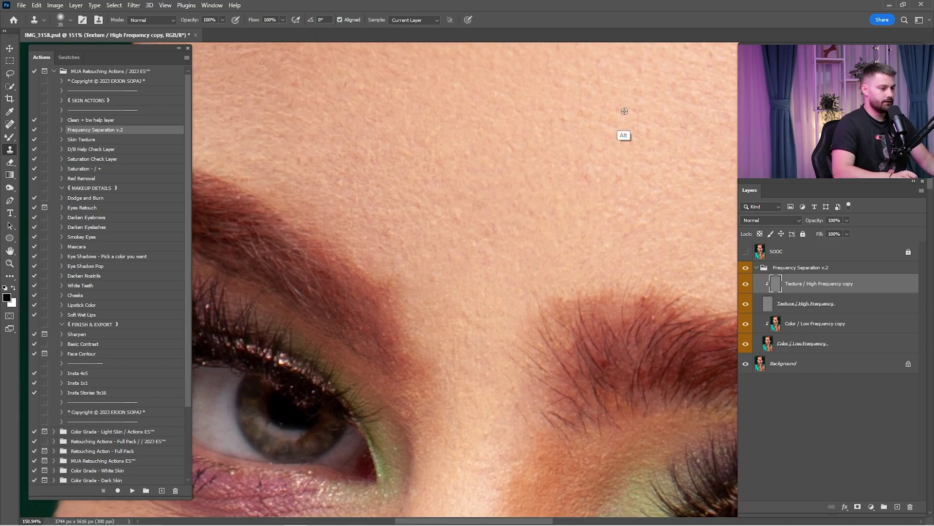
Repair the skin texture on the side of the forehead near the mole and hairline with the Clone Stamp at size 35.
scroll(511, 236, "down", 3)
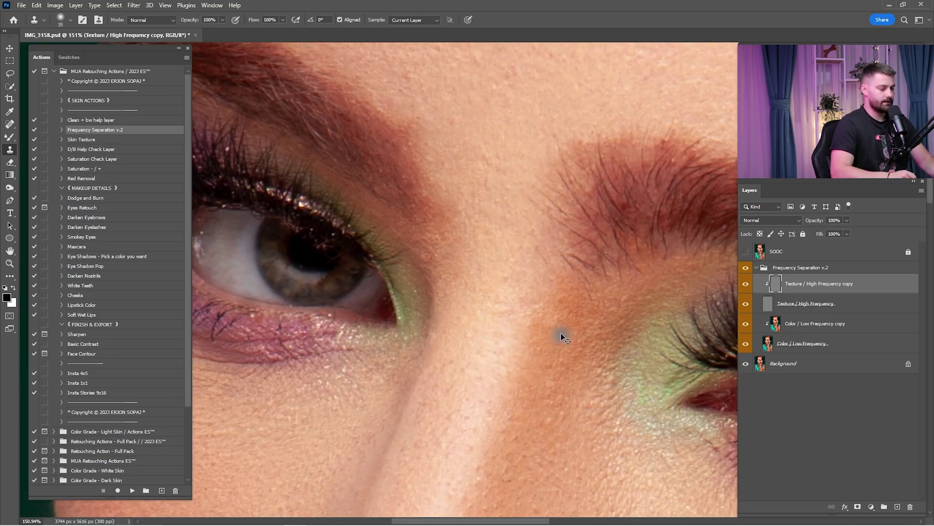
scroll(531, 292, "up", 5)
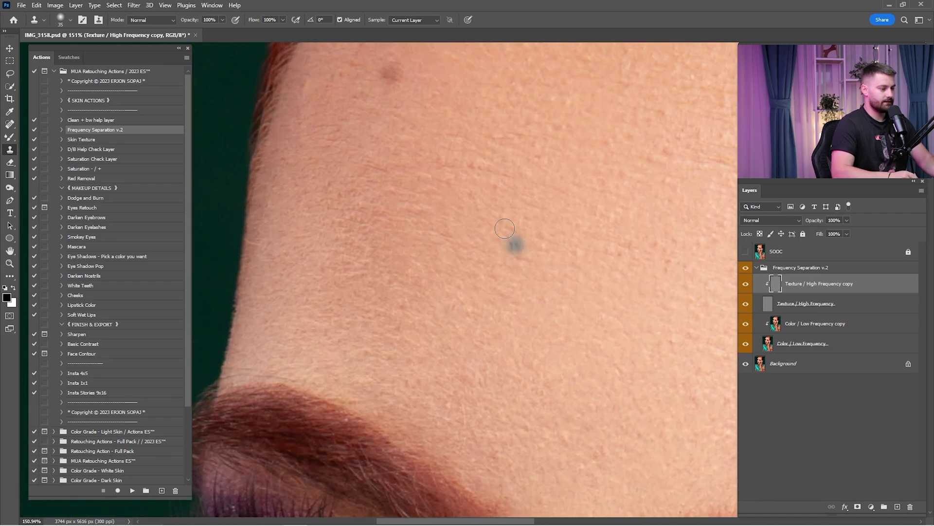
left_click(514, 244)
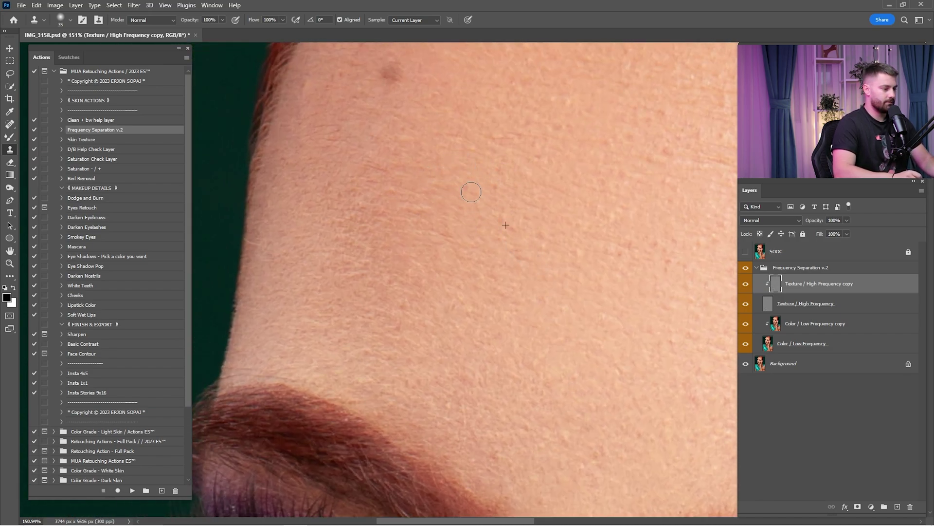
left_click_drag(372, 151, 466, 270)
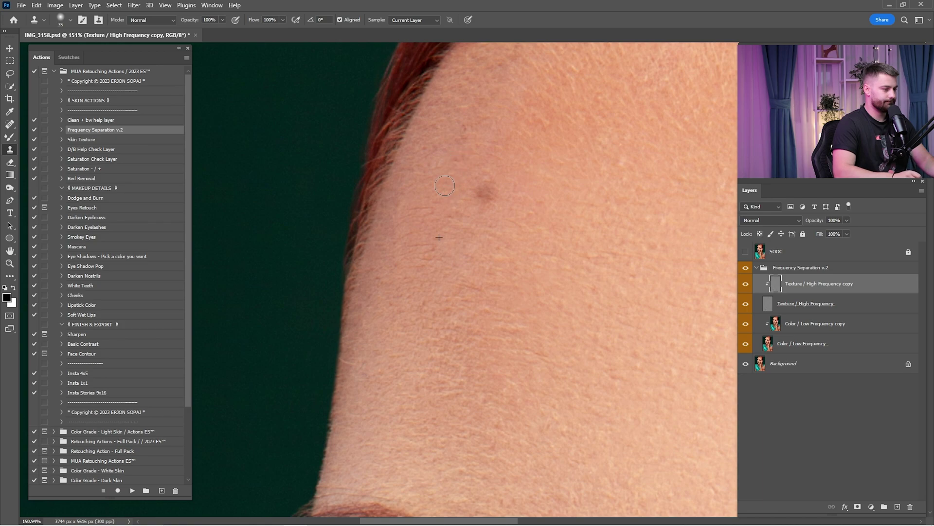
scroll(487, 234, "up", 2)
scroll(521, 209, "right", 3)
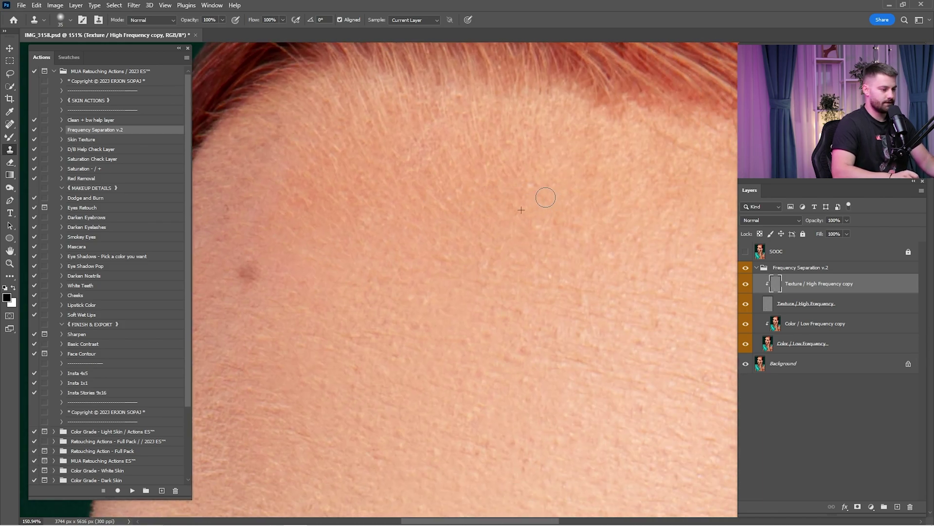
Resample clean skin and clone it over rough texture across the upper and middle forehead with the Clone Stamp at size 35.
key("alt")
left_click_drag(613, 249, 552, 169)
left_click(517, 262, "alt")
left_click_drag(503, 230, 478, 204)
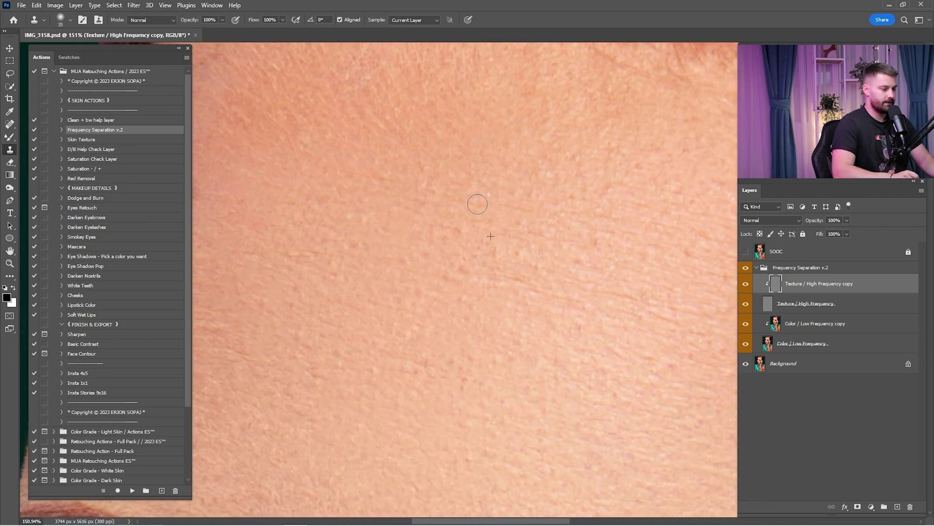
left_click(521, 282, "alt")
mouse_move(598, 258)
left_mouse_down()
mouse_move(473, 223)
mouse_move(477, 244)
left_mouse_up()
left_click_drag(580, 414, 516, 219)
left_click(532, 243)
left_click_drag(340, 467, 509, 267)
left_click(577, 330, "alt")
Clone clean texture over the pores and bumps on the nose and adjoining cheek with the Clone Stamp at size 35.
left_click_drag(497, 399, 547, 288)
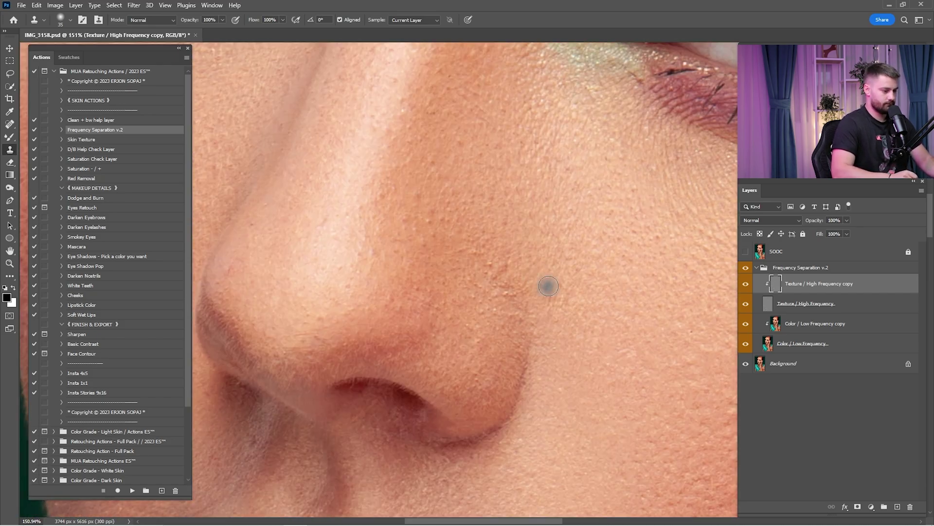
left_click_drag(599, 438, 422, 221)
left_click(422, 221, "alt")
left_click_drag(423, 427, 527, 278)
scroll(430, 317, "left", 3)
Sample fresh skin and even out the texture on both outer sides of the forehead above the eyebrows with the Clone Stamp.
scroll(469, 313, "up", 12)
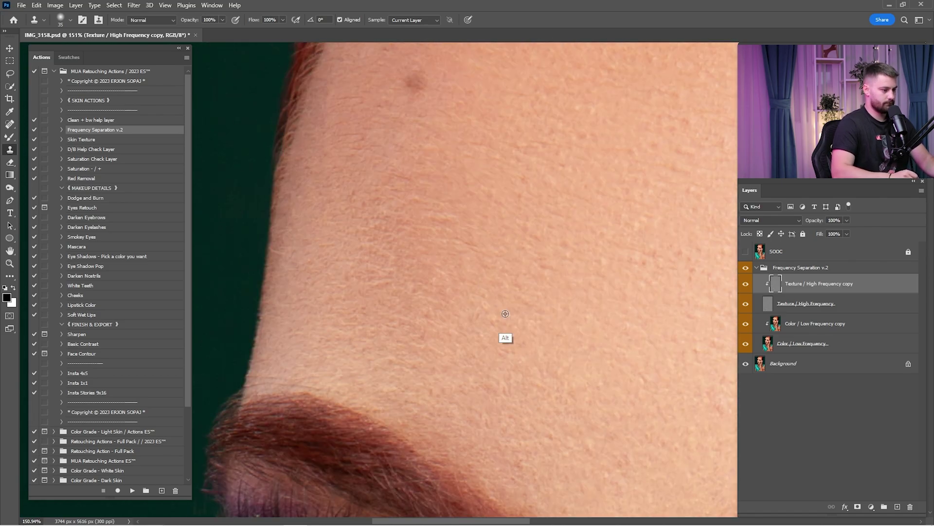
left_click(355, 127, "alt")
left_click(432, 289, "alt")
left_click_drag(584, 365, 370, 219)
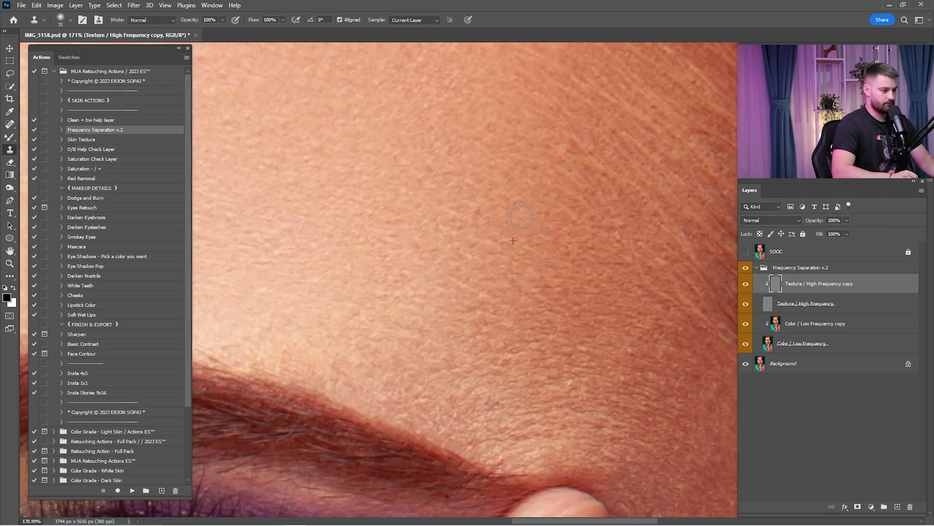
left_click_drag(511, 462, 506, 183)
Clean the bright specks and small spots under the eye and on the upper cheek with the Clone Stamp at size 15.
scroll(507, 184, "up", 5)
key("bracketleft")
key("bracketleft")
key("bracketleft")
key("bracketleft")
key("bracketleft")
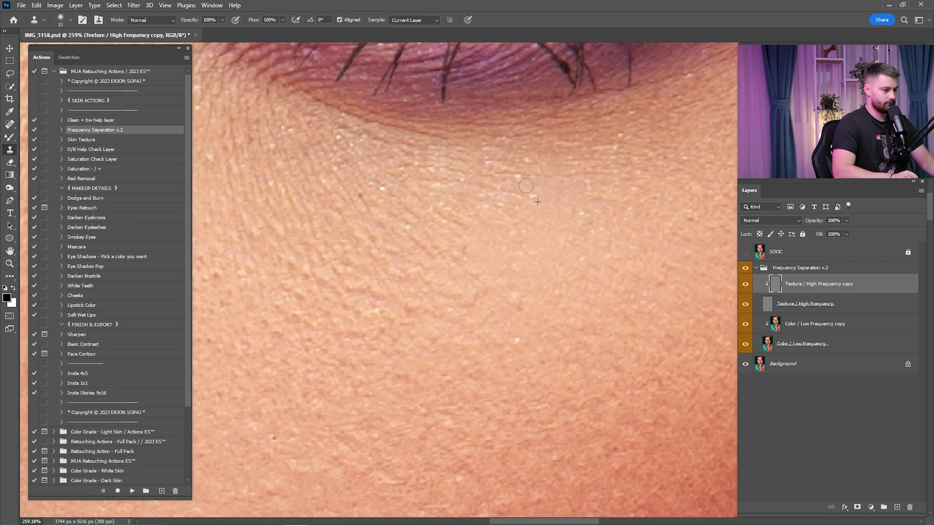
scroll(460, 161, "left", 3)
key("bracketright")
scroll(519, 294, "down", 6)
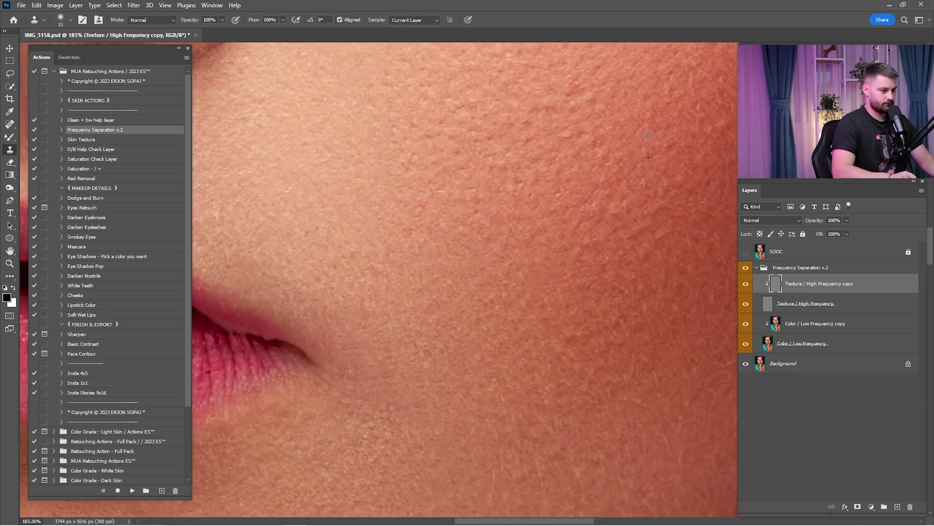
Clone clean skin texture over small blemishes on the cheek beside the mouth and on the chin with the Clone Stamp at size 15.
scroll(567, 262, "right", 4)
scroll(554, 194, "up", 4)
left_click(544, 132, "alt")
left_click(555, 111)
left_click_drag(370, 311, 555, 160)
left_click_drag(341, 341, 585, 156)
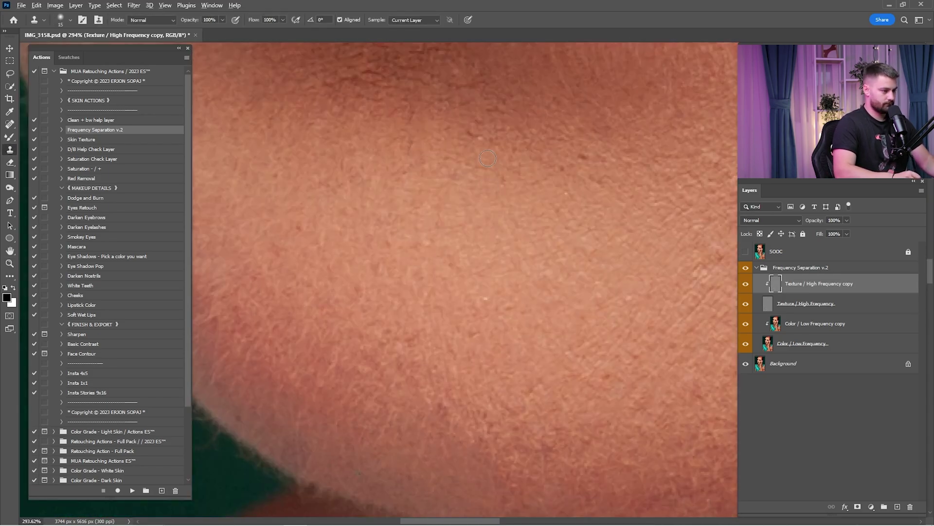
left_click_drag(308, 283, 440, 311)
scroll(438, 297, "up", 6)
scroll(437, 296, "down", 5)
scroll(515, 190, "up", 4)
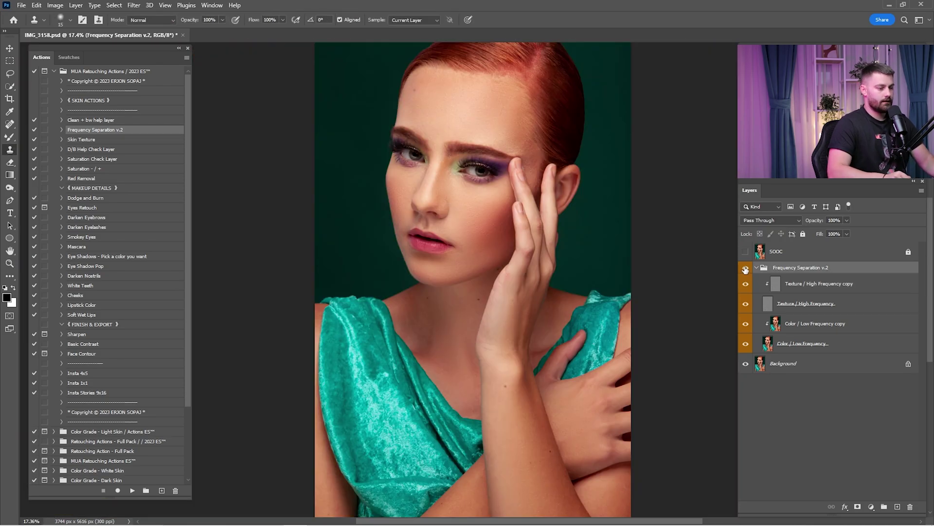
Compare the portrait with and without the Frequency Separation v.2 group by switching its visibility.
left_click(746, 268)
left_click(748, 268)
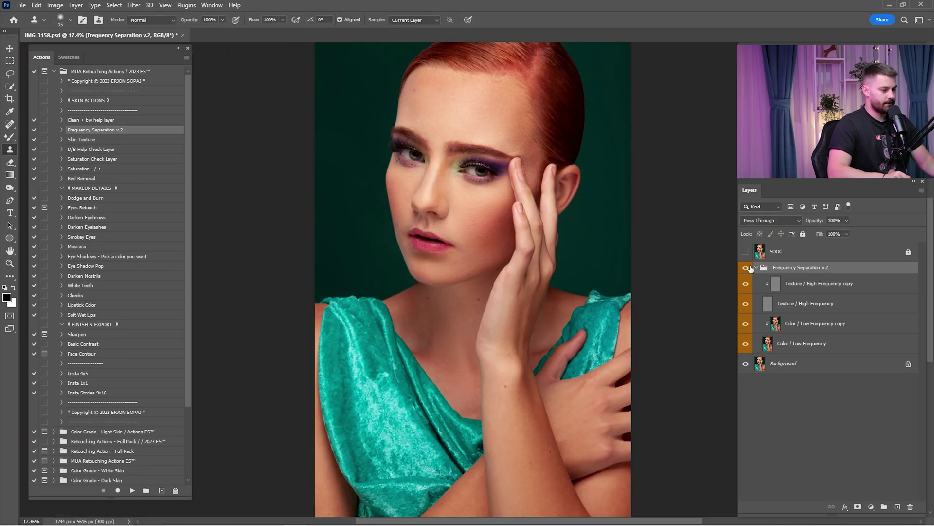
left_click(750, 269)
left_click(752, 268)
left_click(753, 268)
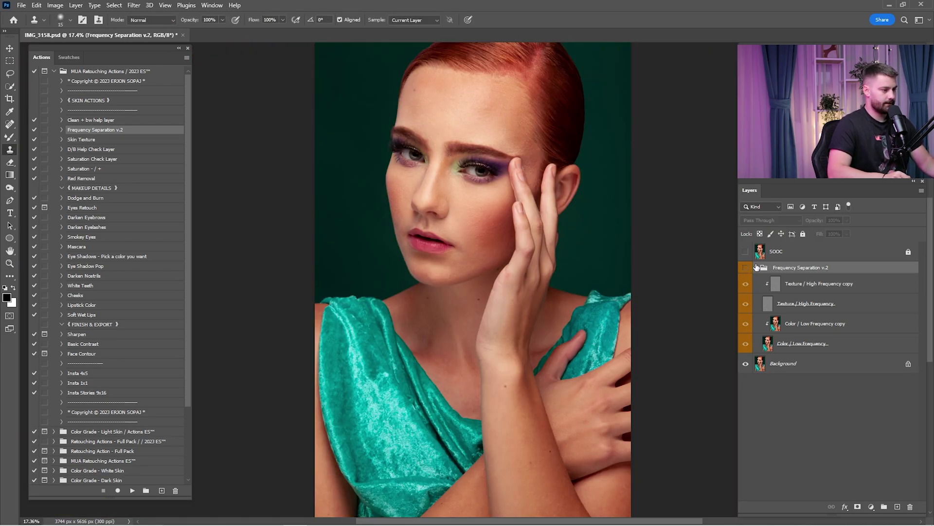
left_click(747, 269)
left_click(748, 271)
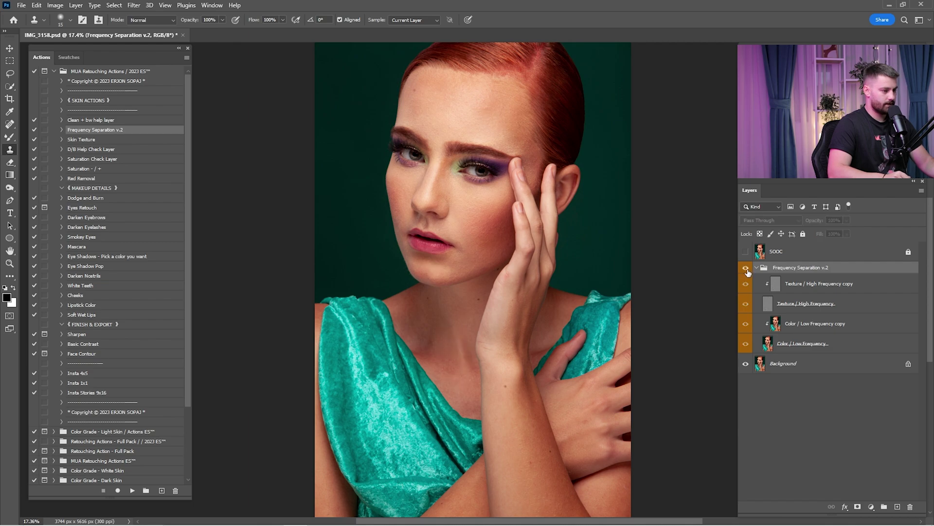
left_click(747, 269)
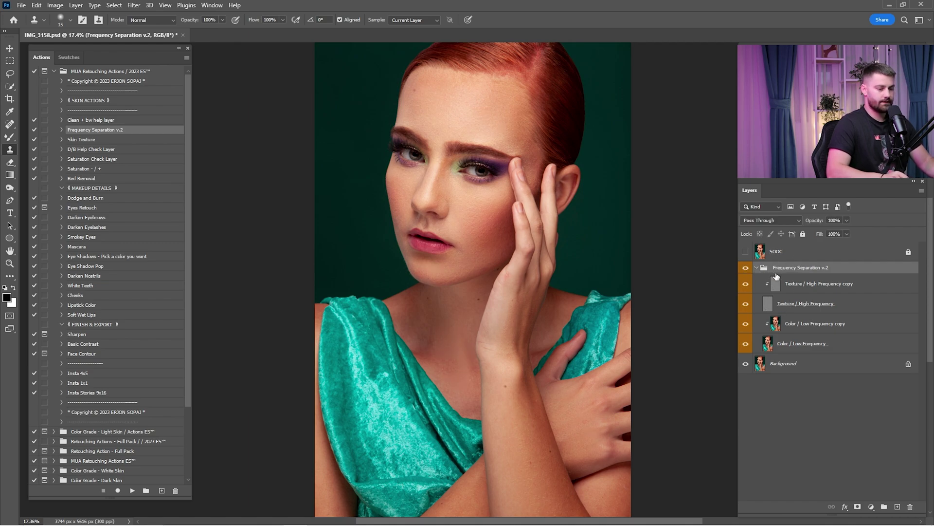
Merge the Frequency Separation v.2 group into the Background and run the Dodge and Burn action.
left_click(757, 269)
left_click(784, 287)
right_click(791, 280)
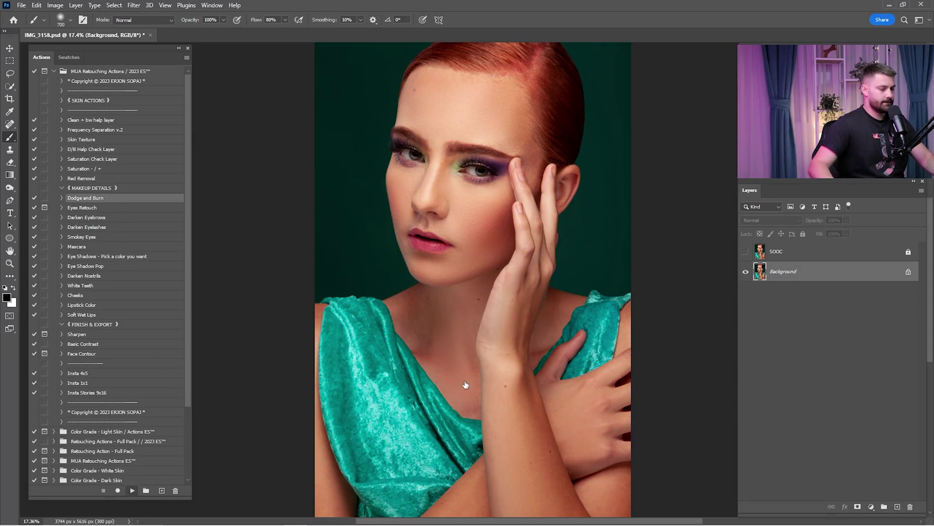
left_click(757, 273)
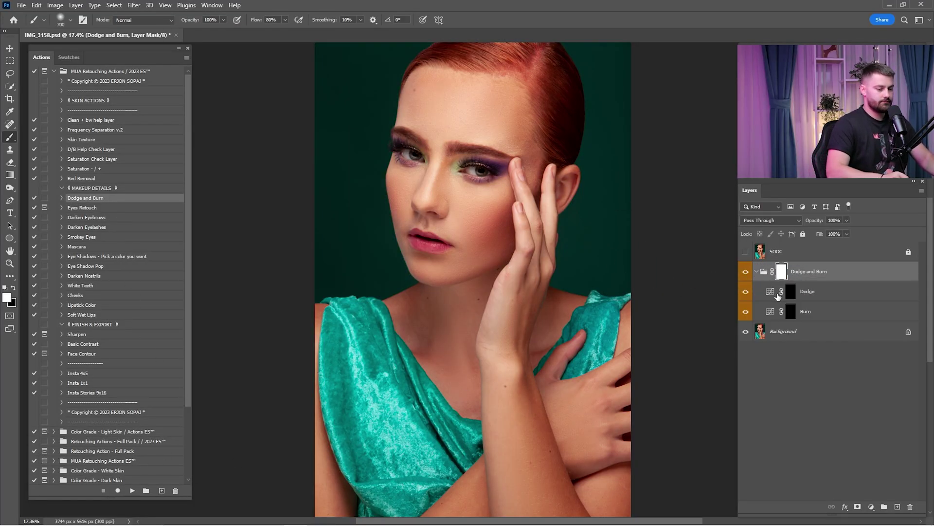
Set the brush opacity to 10% and brighten the forehead on the Dodge layer's mask at brush size 900.
left_click(790, 295)
mouse_move(463, 169)
left_mouse_down()
mouse_move(536, 224)
mouse_move(355, 222)
left_mouse_up()
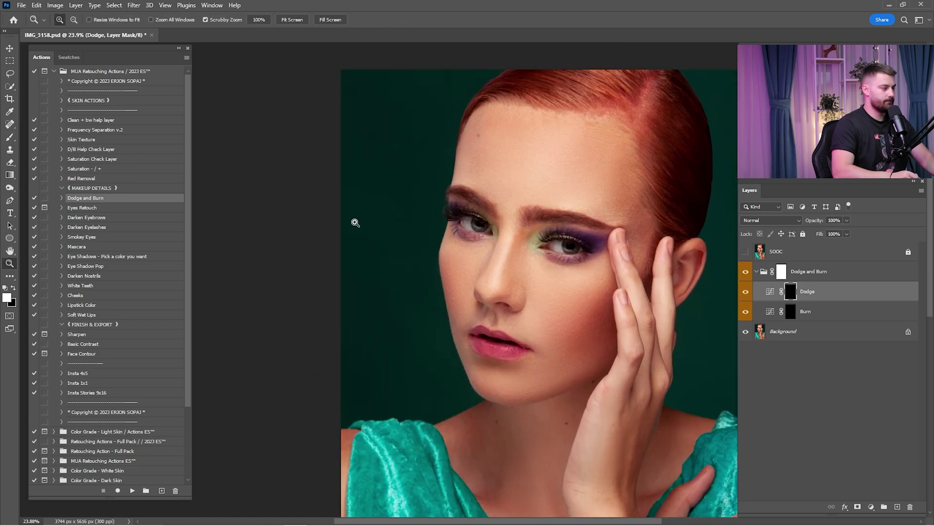
left_click(10, 138)
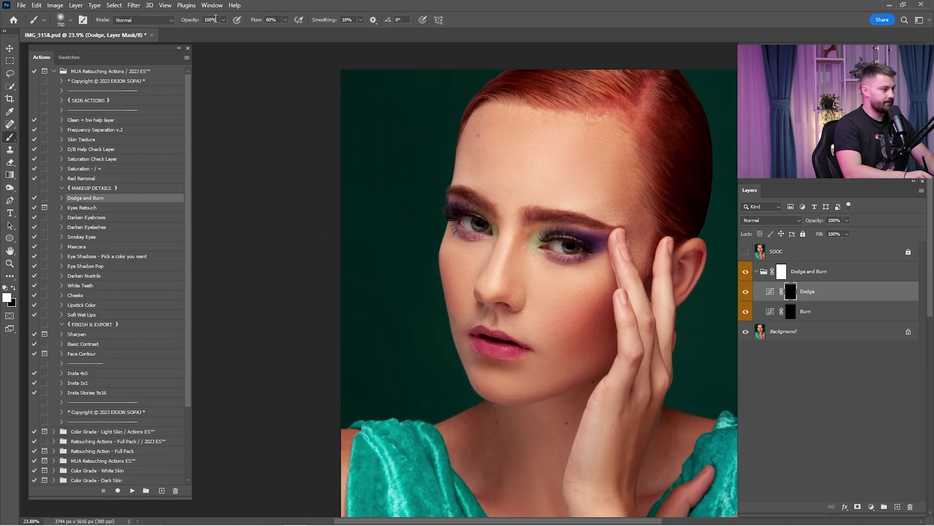
type("10")
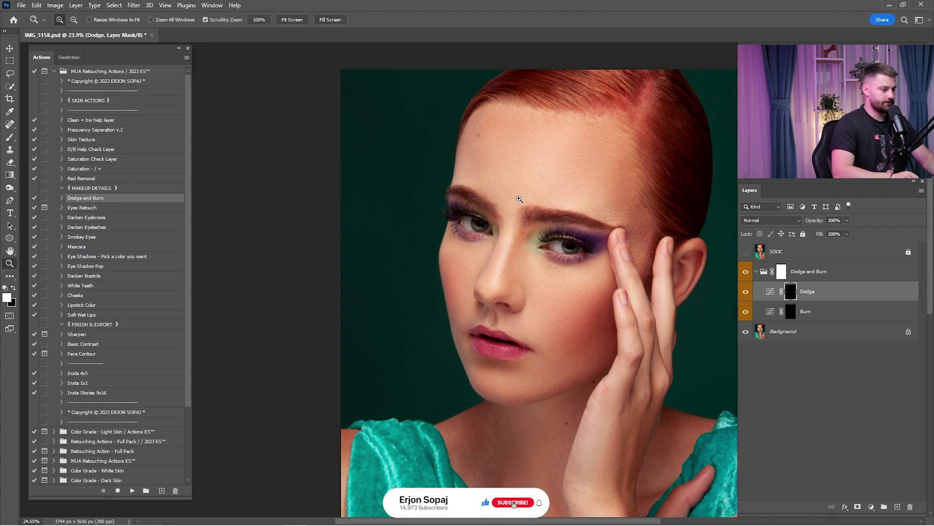
left_click_drag(512, 192, 529, 203)
key("bracketright")
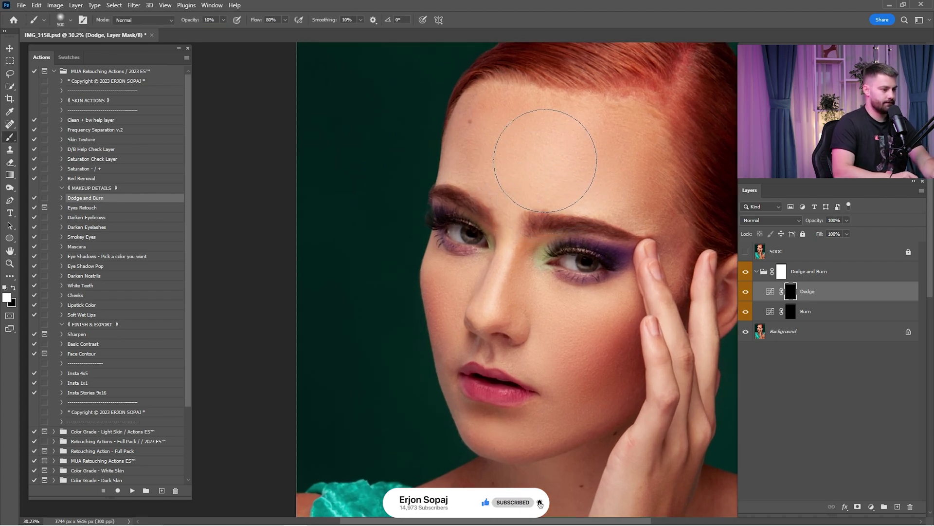
Brighten the cheek, under-eye area and nose on the Dodge mask with brush sizes between 400 and 600.
key("bracketleft")
key("bracketleft")
key("bracketleft")
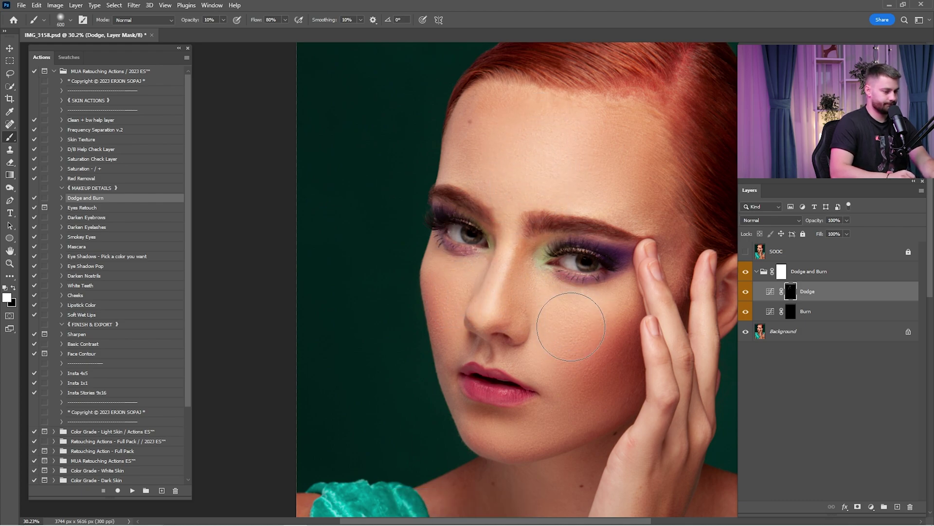
key("bracketleft")
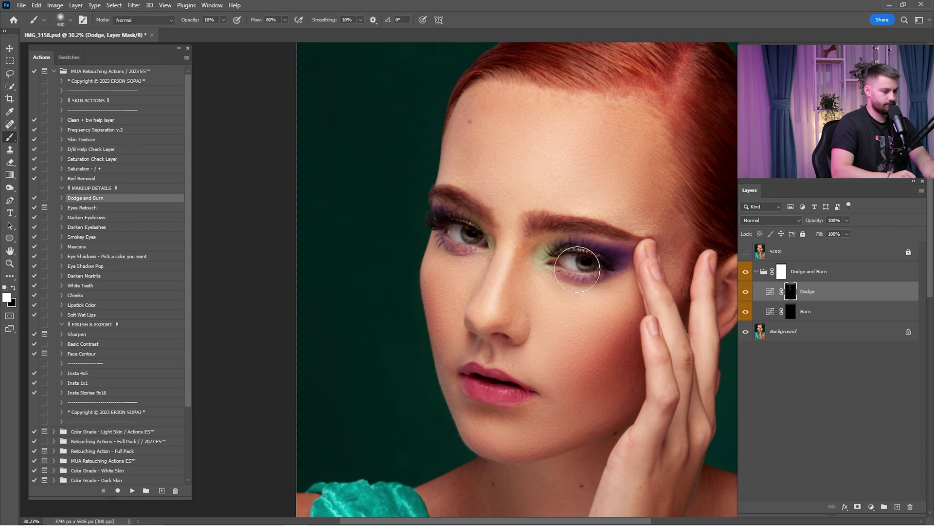
key("bracketright")
key("bracketright")
key("bracketright")
key("bracketright")
key("bracketright")
key("bracketright")
key("bracketright")
key("bracketright")
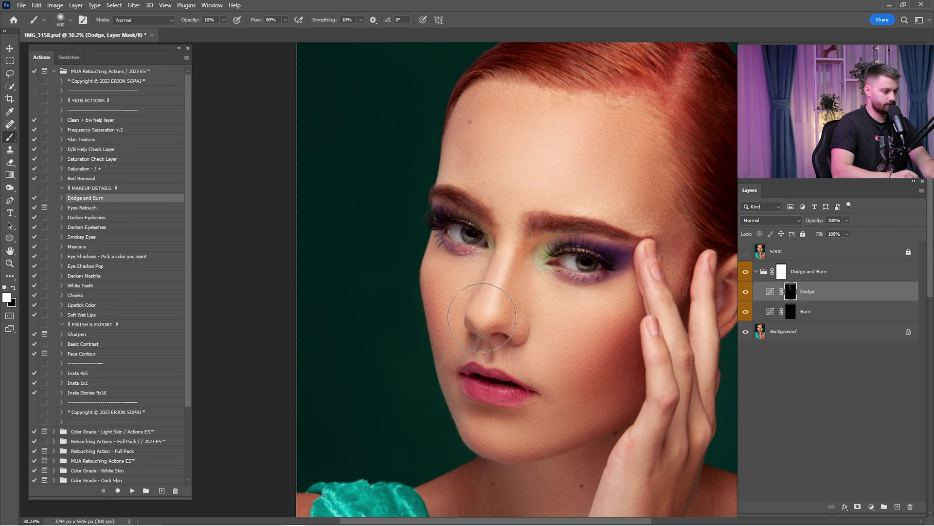
Darken the facial contours and the side of the nose on the Burn layer's mask with brush sizes between 300 and 500.
key("bracketleft")
left_click(791, 312)
key("bracketleft")
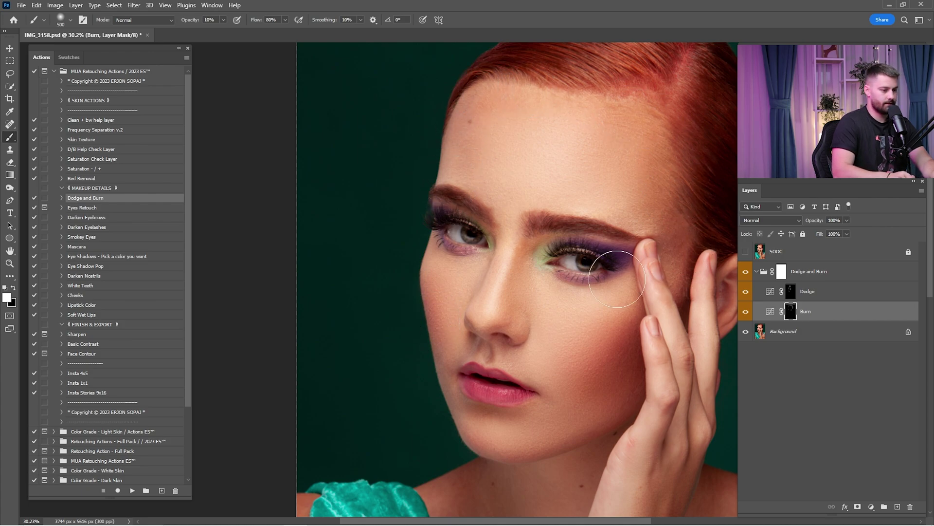
key("bracketleft")
key("bracketleft")
key("bracketleft")
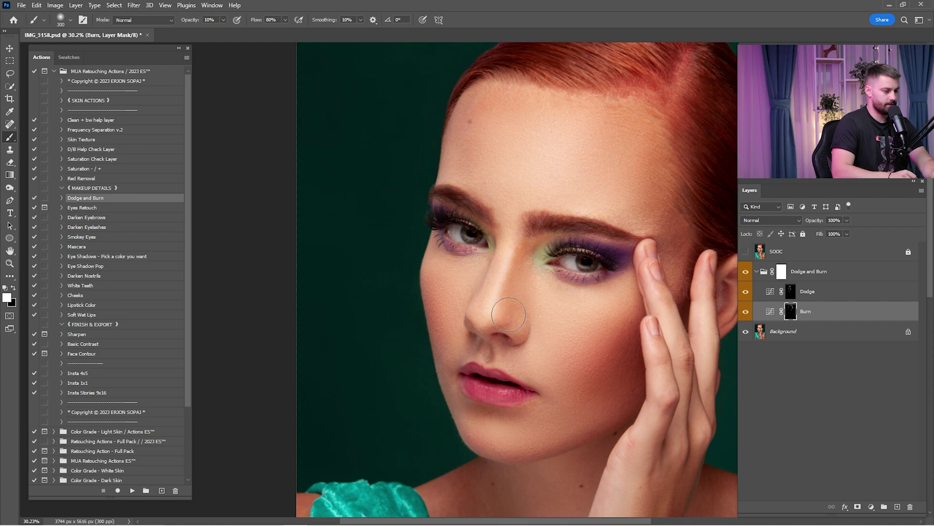
key("bracketright")
Compare the whole portrait with and without the Burn layer.
scroll(511, 397, "down", 3, "alt")
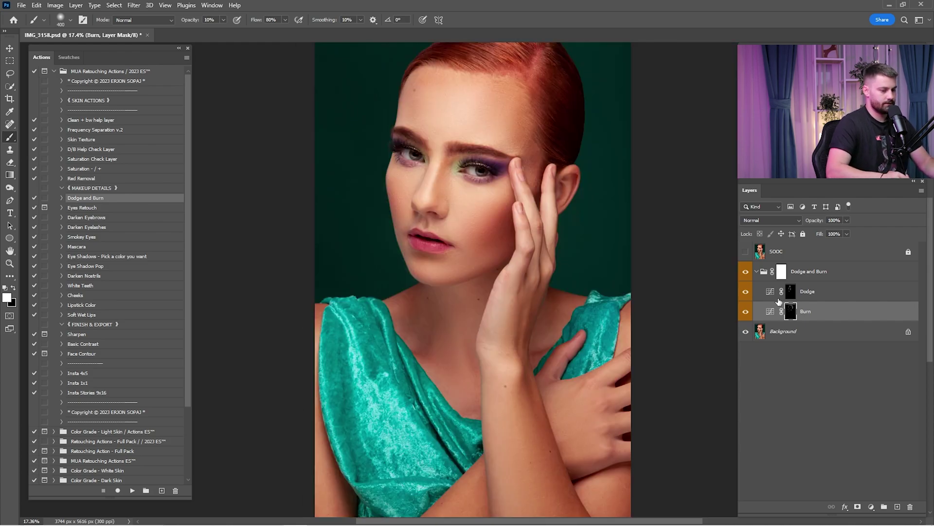
left_click(744, 314)
left_click(745, 314)
left_click(748, 315)
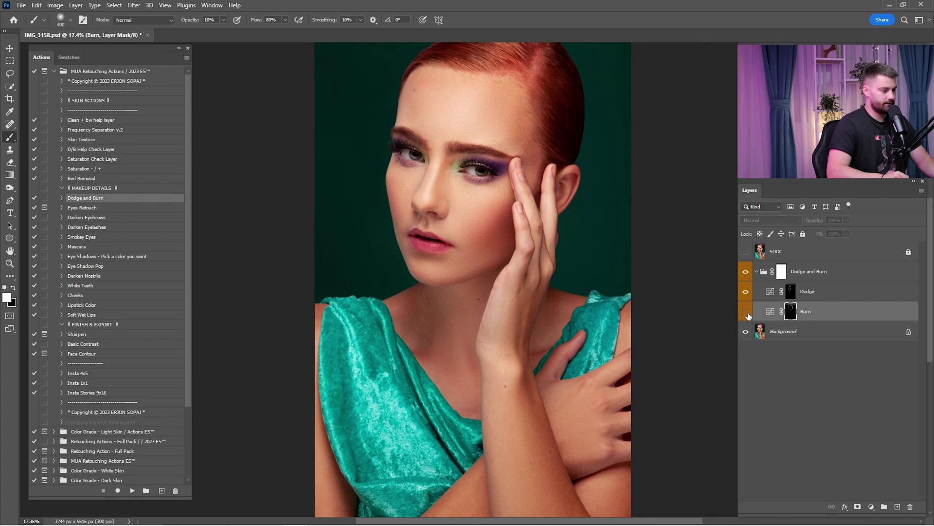
left_click(747, 312)
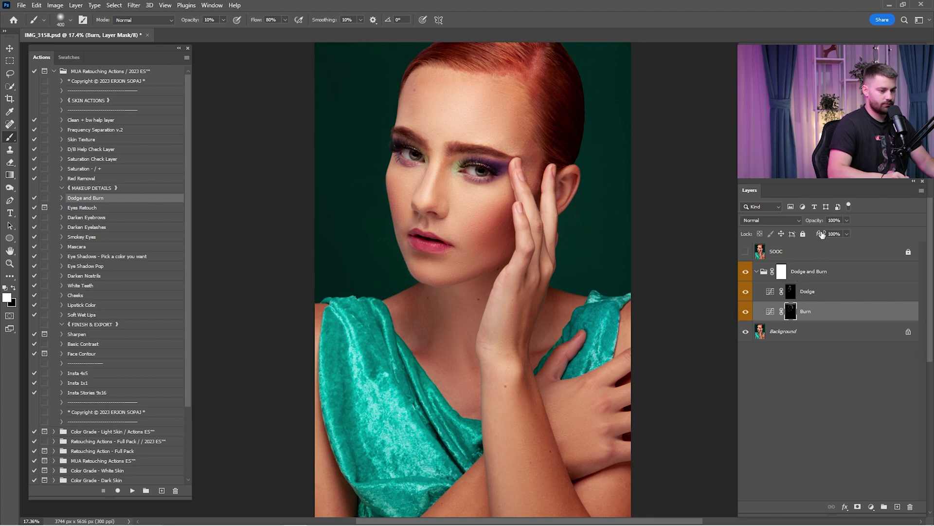
Check the Dodge layer's effect and brighten the arms and green dress on its mask with brush sizes from 500 to 800.
left_click(761, 296)
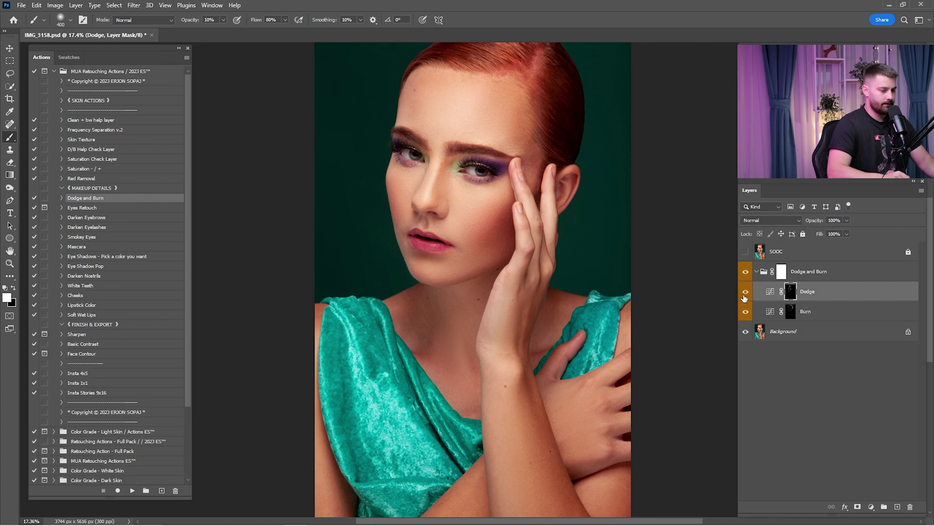
left_click(745, 293)
left_click(745, 293)
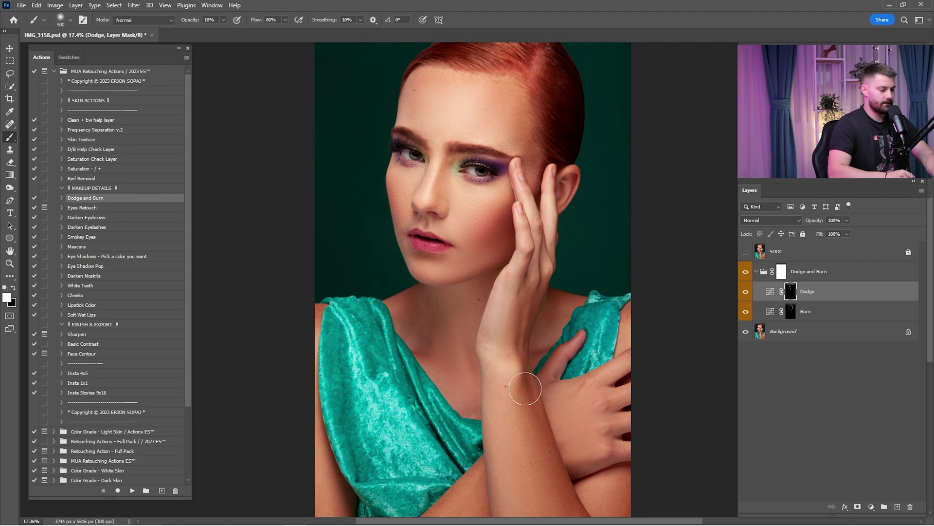
key("bracketright")
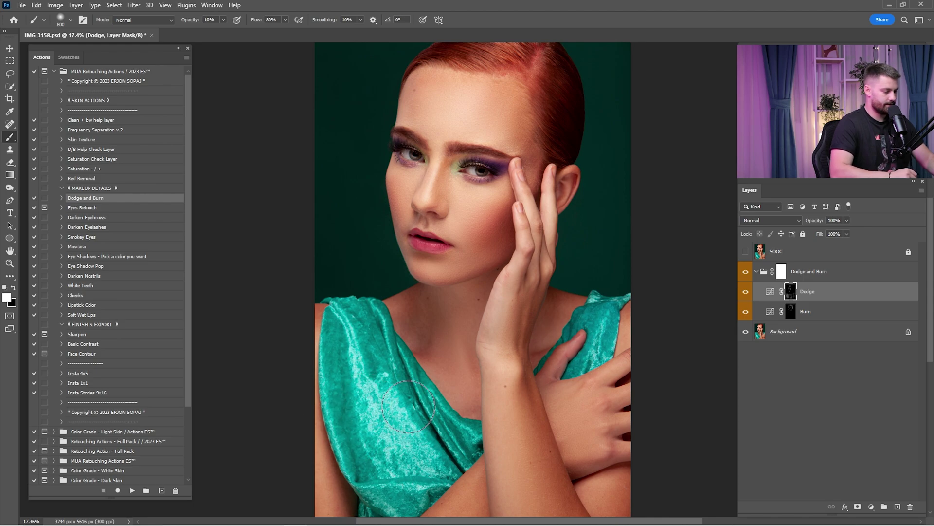
Compare the portrait with and without the dodge and burn work and against the SOOC layer.
left_click(746, 290)
left_click(746, 291)
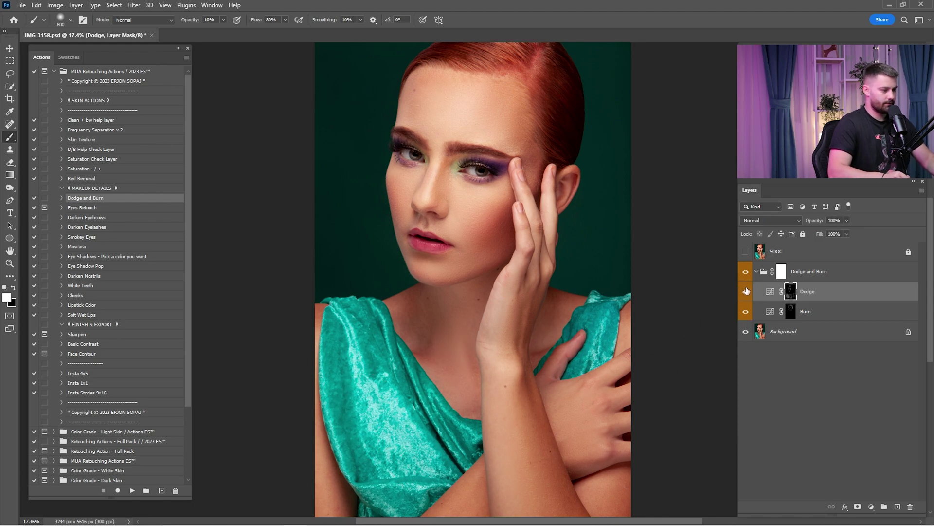
left_click(746, 291)
left_click(747, 290)
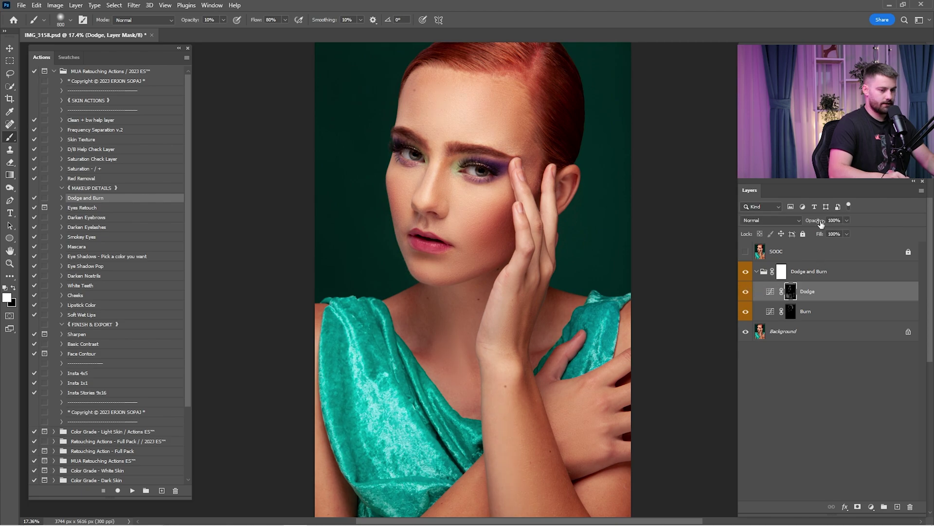
left_click(781, 271)
left_click(756, 271)
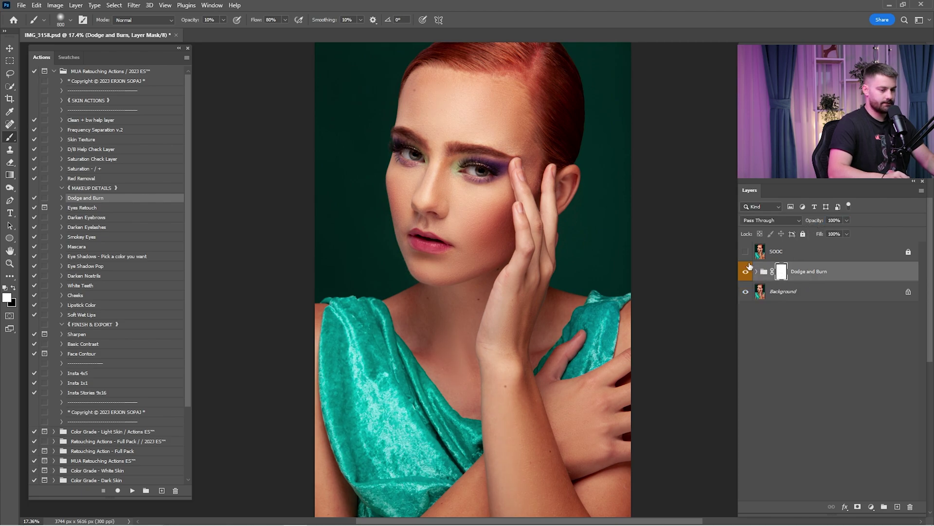
left_click(746, 271)
left_click(746, 270)
left_click(746, 254)
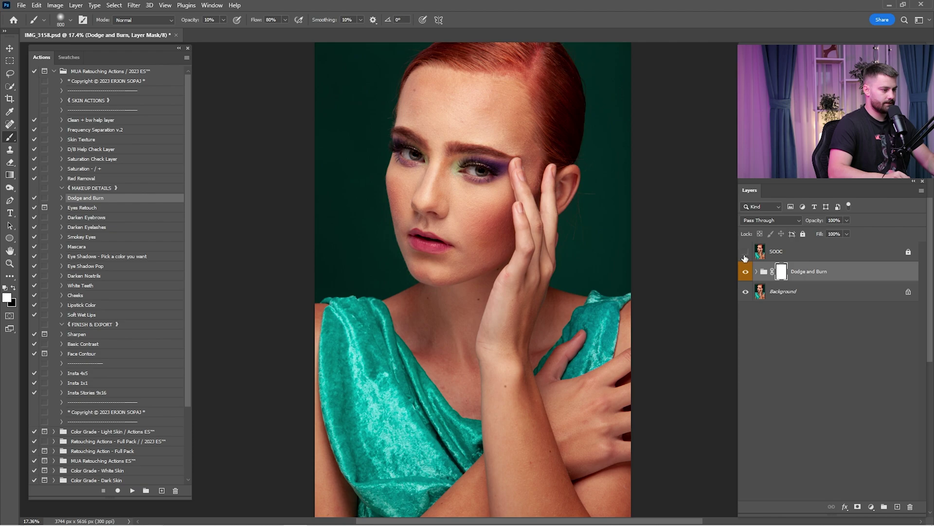
left_click(745, 257)
Merge the Dodge and Burn group with the Background layer.
left_click(788, 294, "shift")
right_click(800, 294)
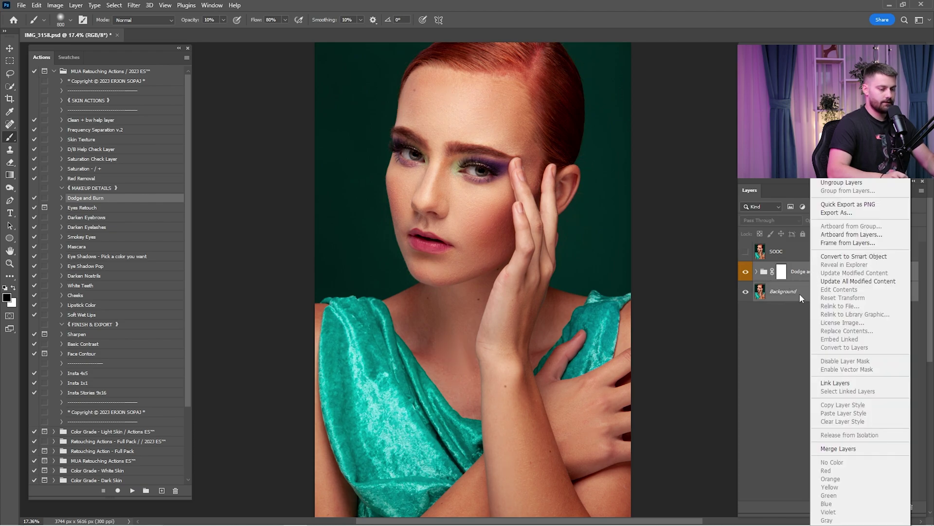
left_click(839, 448)
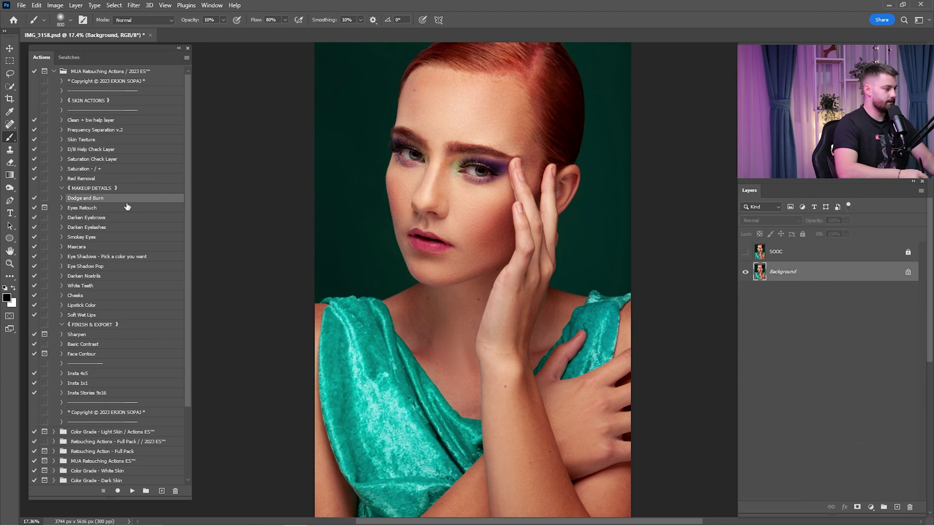
Run the Eyes Retouch action and continue through its Gaussian Blur message.
left_click(107, 209)
left_click(132, 490)
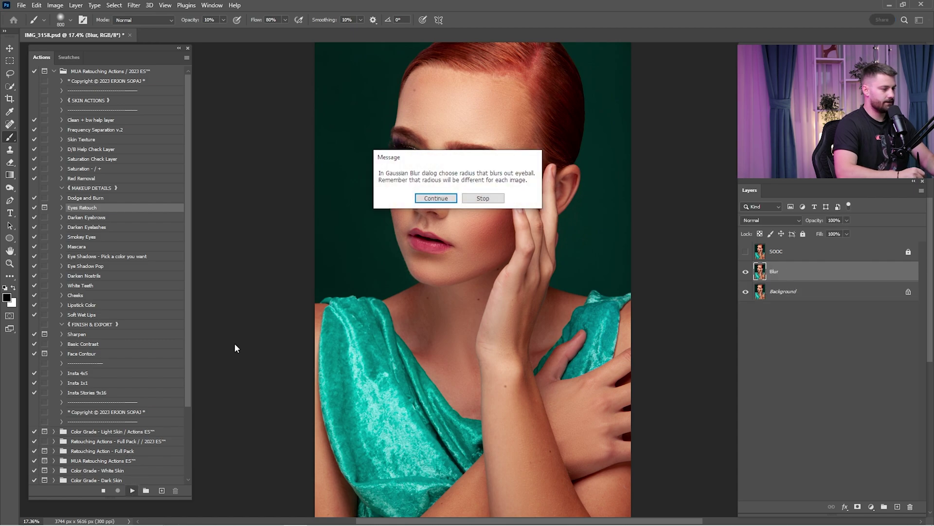
key("Return")
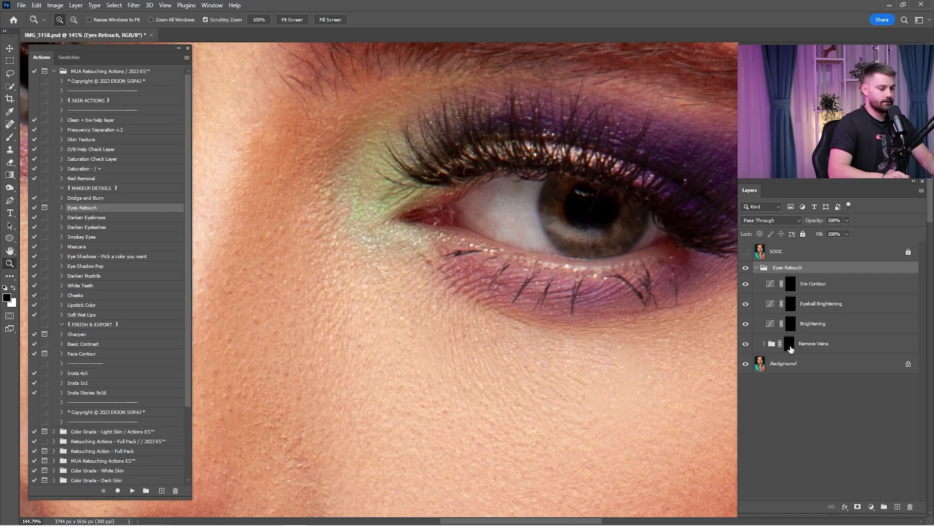
Smooth the veins in the white of the eye nearest the hand on the Remove Veins mask, using a white brush at size 50.
left_click(790, 344)
scroll(536, 235, "up", 1)
left_click_drag(525, 209, 545, 255)
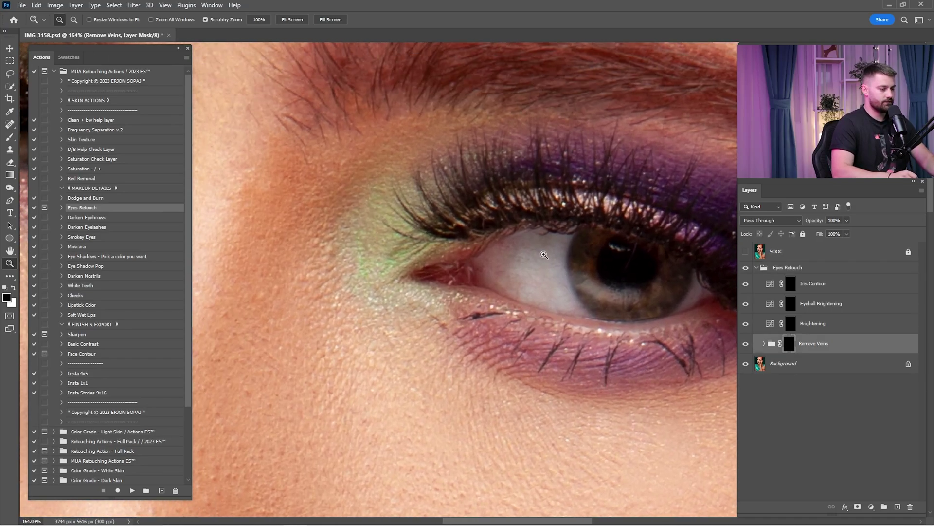
key("b")
key("bracketleft")
key("bracketleft")
key("bracketleft")
key("bracketleft")
key("bracketleft")
key("bracketleft")
key("bracketleft")
key("bracketleft")
key("bracketleft")
key("bracketleft")
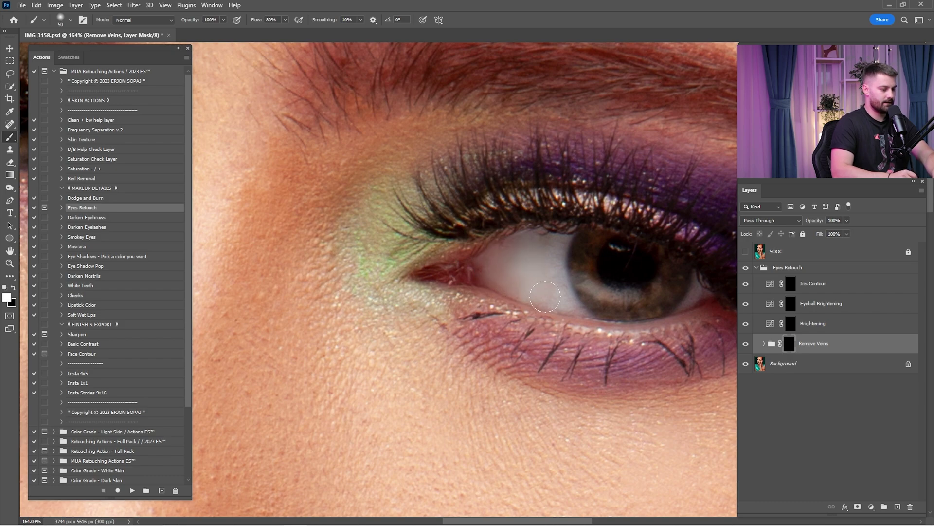
Paint over the white of the other eye on the Remove Veins mask and set the group's opacity to 35%.
left_click_drag(525, 278, 730, 280)
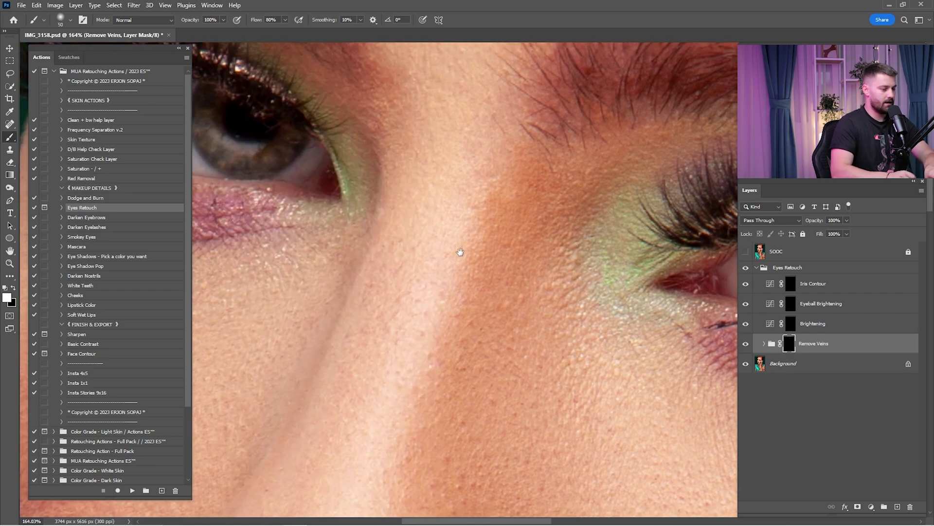
left_click_drag(433, 236, 660, 283)
left_click_drag(375, 185, 370, 157)
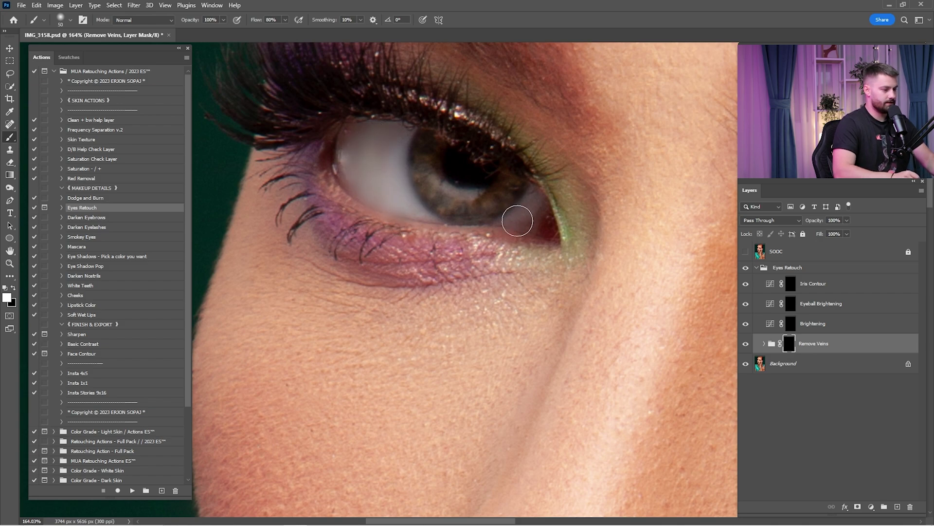
scroll(517, 221, "right", 8)
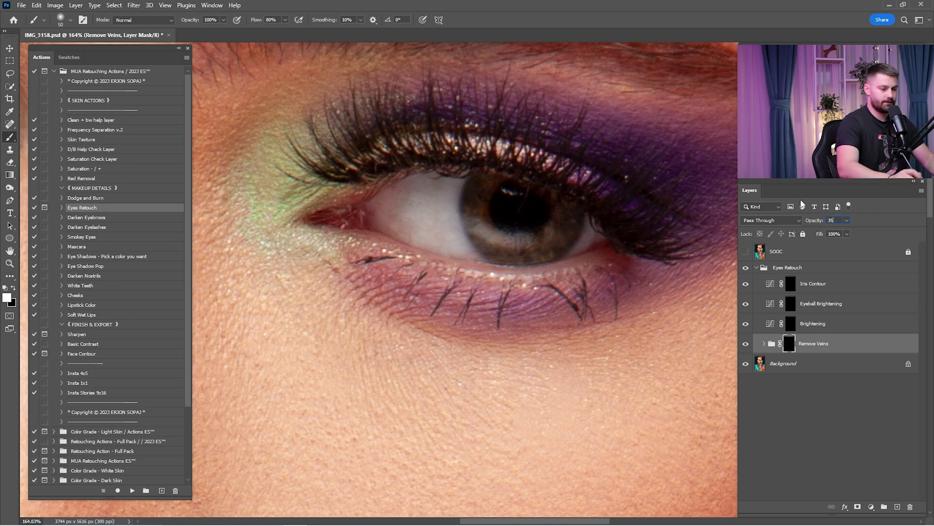
Paint white over the whites of both eyes on the Brightening mask and set that layer's opacity to 35%.
left_click(790, 325)
scroll(601, 244, "left", 3)
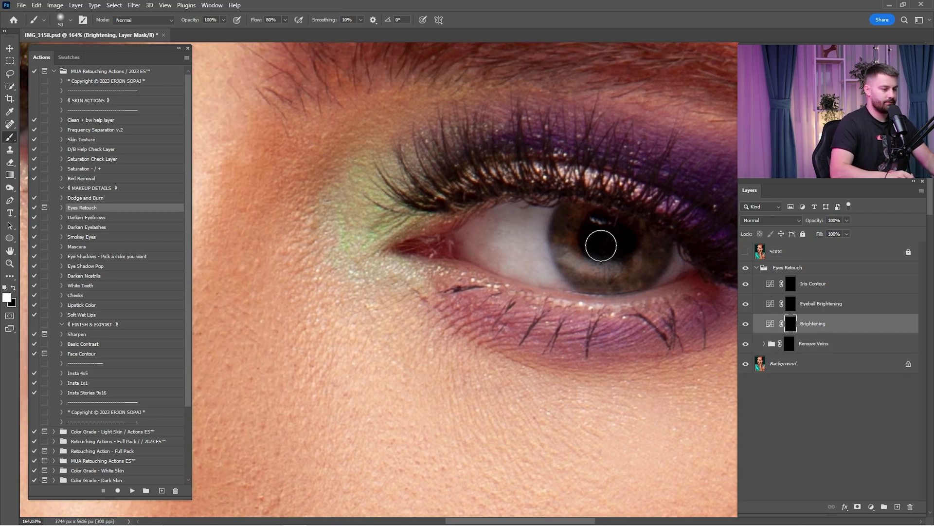
mouse_move(506, 238)
left_mouse_down()
mouse_move(486, 231)
mouse_move(506, 258)
mouse_move(478, 253)
left_mouse_up()
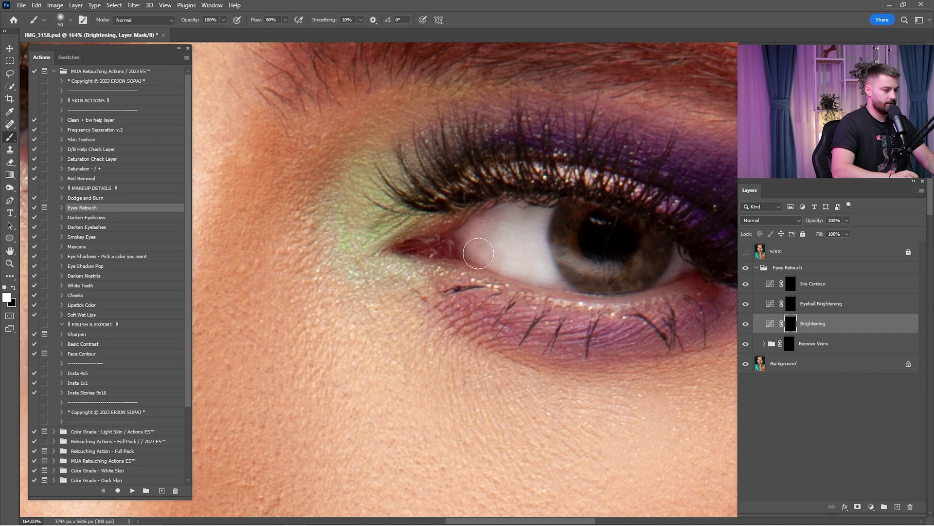
scroll(678, 265, "left", 8)
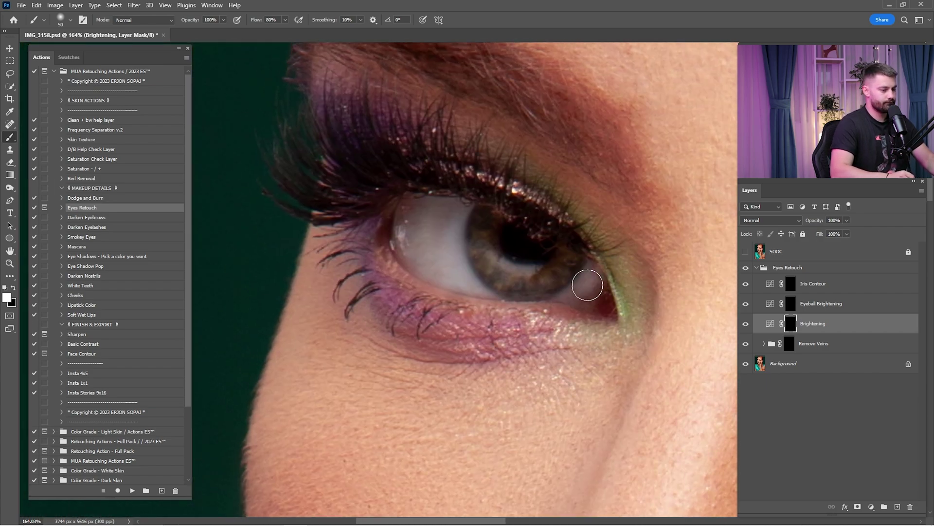
mouse_move(587, 285)
left_mouse_down()
mouse_move(492, 289)
mouse_move(465, 272)
mouse_move(462, 201)
mouse_move(452, 273)
mouse_move(417, 224)
mouse_move(424, 268)
mouse_move(420, 216)
left_mouse_up()
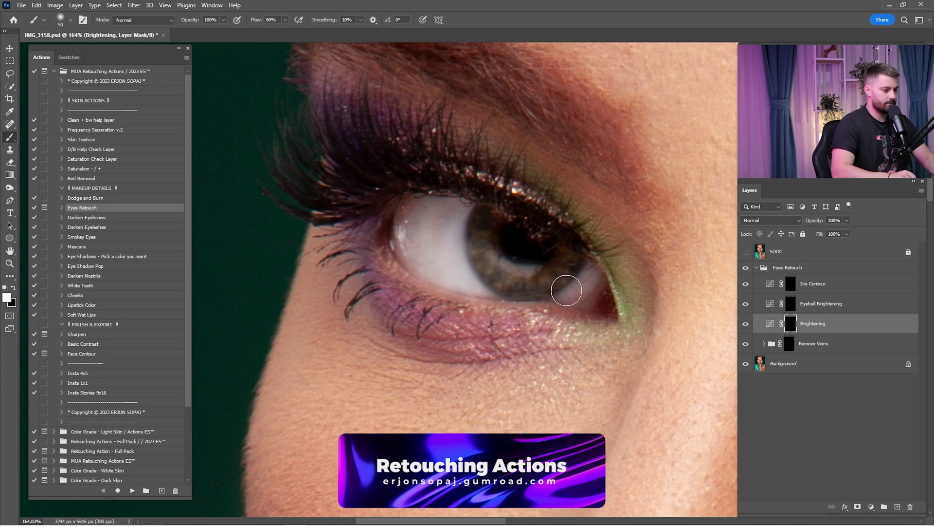
scroll(462, 228, "right", 8)
left_click_drag(462, 228, 366, 169)
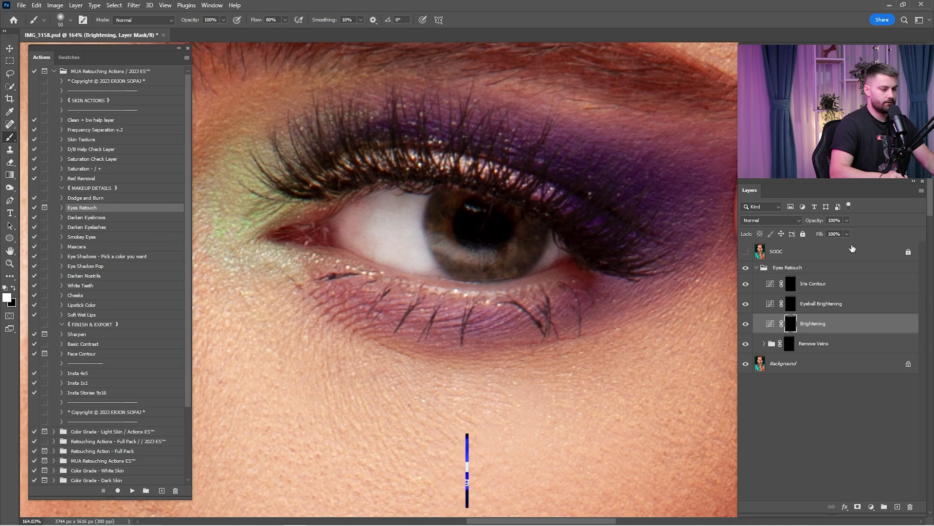
type("35")
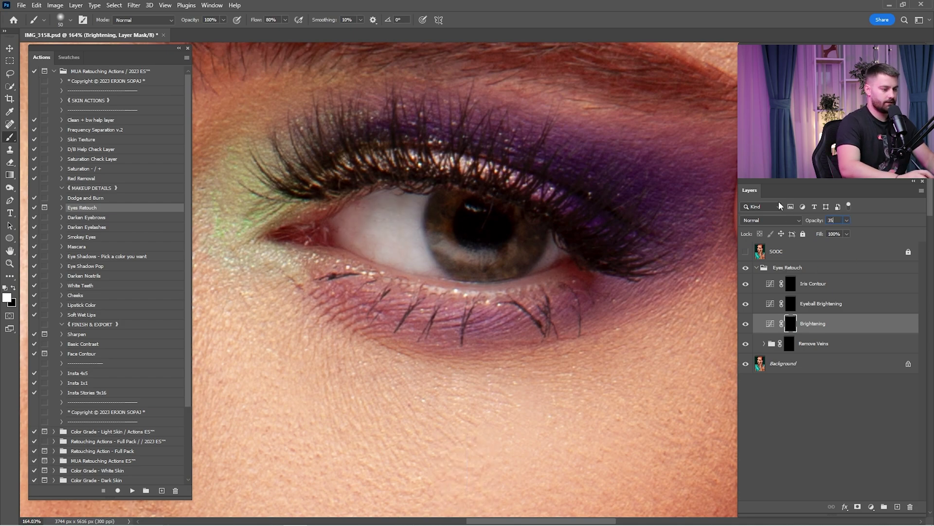
Paint white over the irises of both eyes on the Eyeball Brightening mask, using a smaller brush.
left_click(792, 307)
left_click_drag(553, 263, 614, 239)
key("bracketleft")
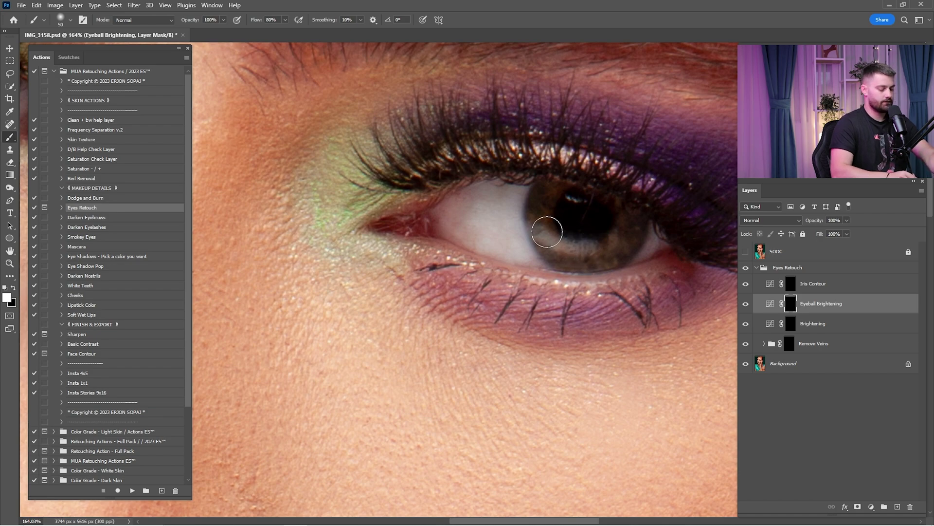
mouse_move(546, 203)
left_mouse_down()
mouse_move(577, 251)
mouse_move(621, 227)
mouse_move(598, 254)
mouse_move(558, 236)
mouse_move(549, 210)
mouse_move(621, 235)
mouse_move(593, 250)
left_mouse_up()
mouse_move(423, 208)
left_mouse_down()
mouse_move(597, 229)
mouse_move(590, 370)
left_mouse_up()
mouse_move(479, 214)
left_mouse_down()
mouse_move(485, 264)
mouse_move(551, 256)
mouse_move(489, 271)
mouse_move(506, 242)
left_mouse_up()
left_click_drag(509, 277, 440, 279)
left_click_drag(600, 288, 629, 276)
Compare the image with and without Eyeball Brightening and set the layer's opacity to 65%.
left_click(746, 301)
left_click(747, 305)
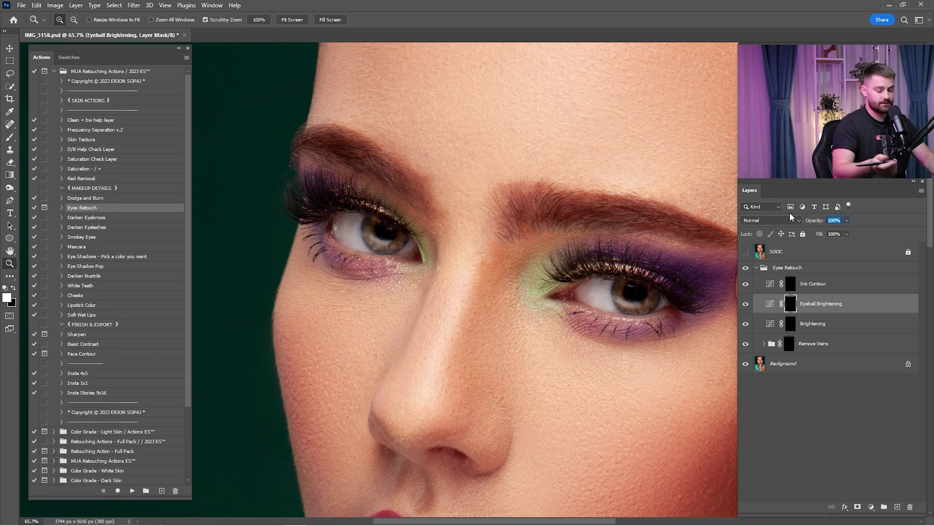
type("60")
key("Return")
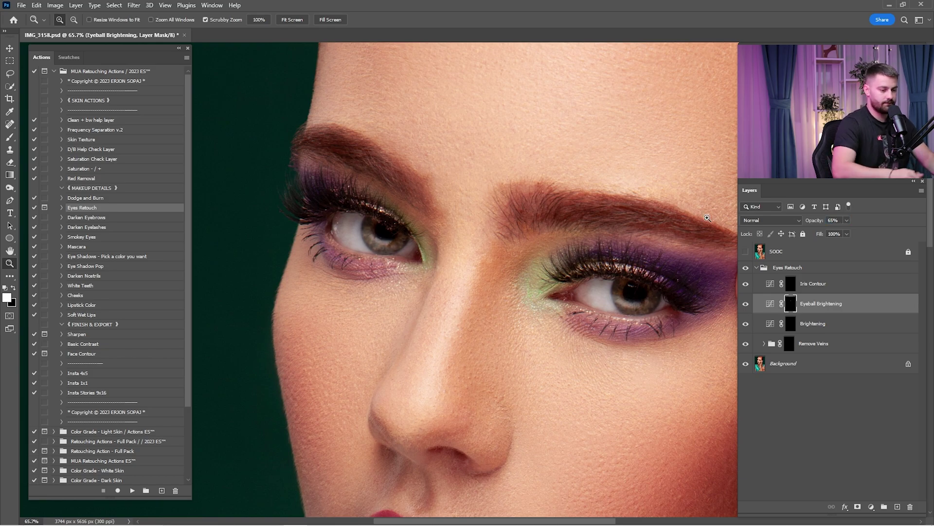
Paint the iris contours of both eyes on the Iris Contour mask with a white brush at size 35 and set the layer's opacity to 50%.
left_click(787, 286)
mouse_move(645, 304)
left_mouse_down()
mouse_move(614, 263)
mouse_move(567, 252)
mouse_move(609, 228)
mouse_move(546, 253)
mouse_move(575, 269)
left_mouse_up()
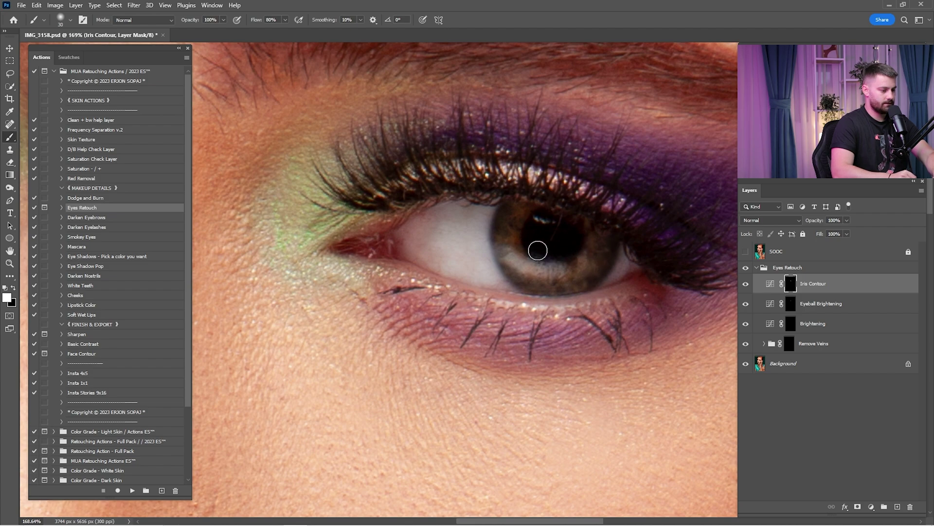
left_click_drag(456, 216, 578, 223)
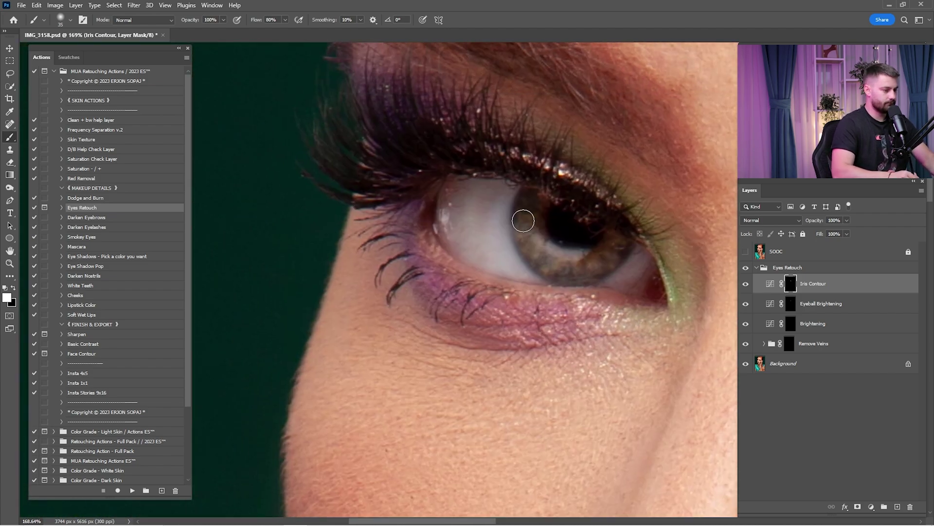
mouse_move(517, 212)
left_mouse_down()
mouse_move(524, 255)
mouse_move(546, 275)
mouse_move(577, 283)
mouse_move(607, 269)
mouse_move(626, 241)
mouse_move(601, 224)
left_mouse_up()
scroll(642, 205, "down", 10)
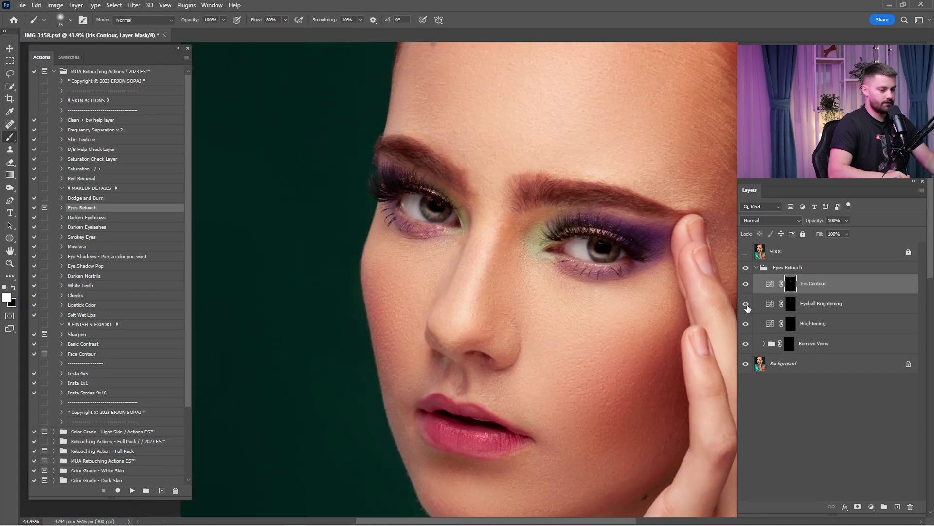
left_click(746, 283)
left_click(745, 284)
key("ctrl+0")
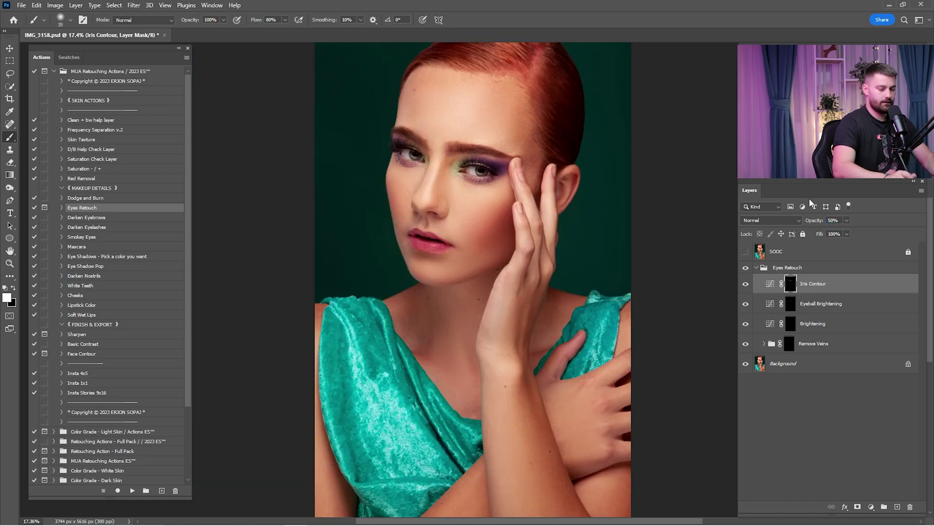
Collapse the Eyes Retouch group and compare the portrait with and without it.
left_click(756, 269)
left_click(746, 269)
left_click(748, 268)
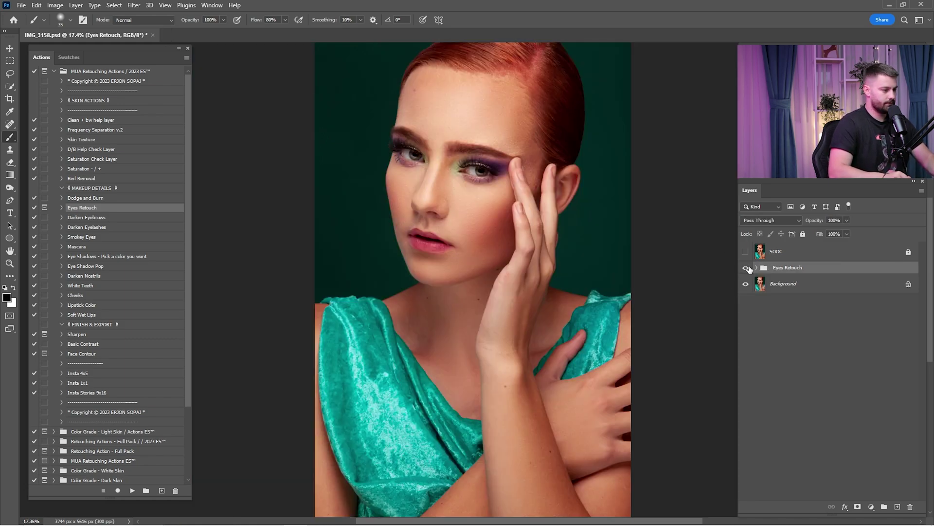
left_click(748, 268)
left_click(746, 268)
left_click(746, 268)
left_click(745, 268)
Merge the Eyes Retouch group with the Background layer.
left_click(776, 285)
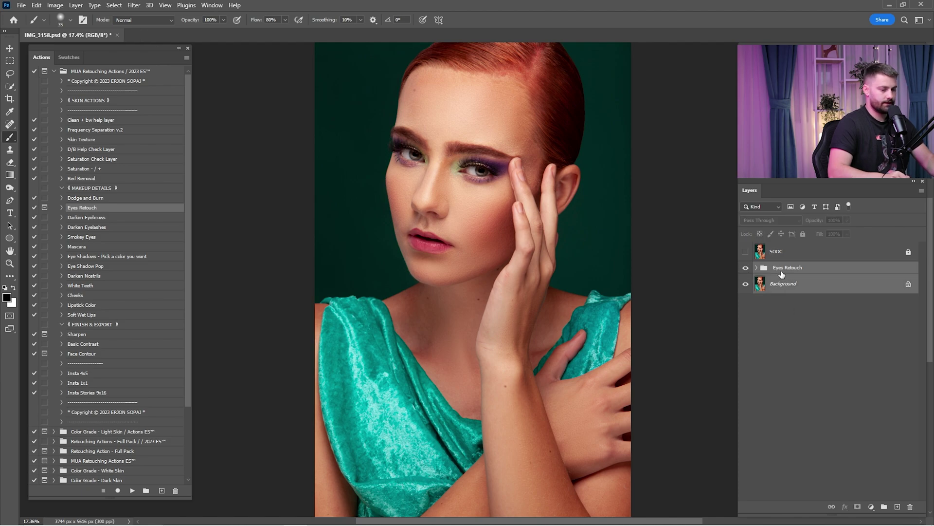
right_click(786, 269)
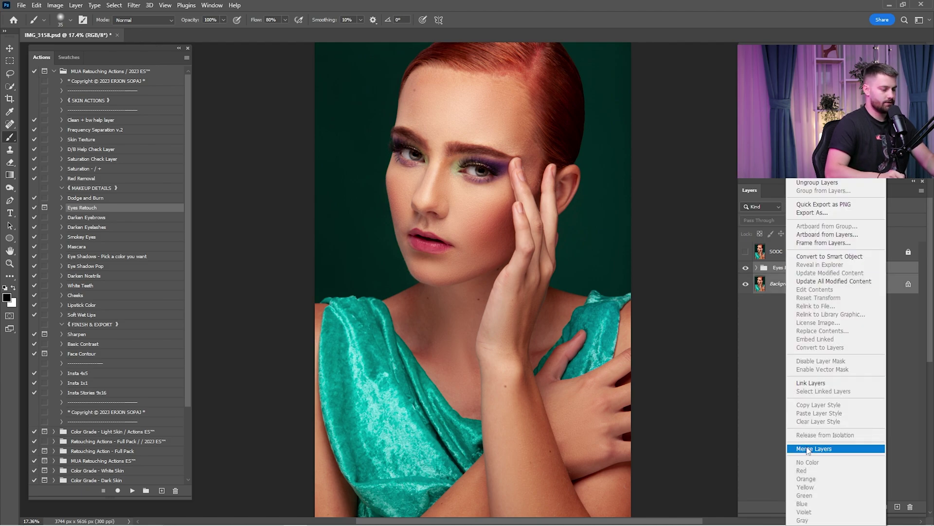
left_click(803, 446)
Run the Darken Eyebrows action, paint white over both eyebrows on its mask, and compare the result with the layer hidden.
left_click(99, 217)
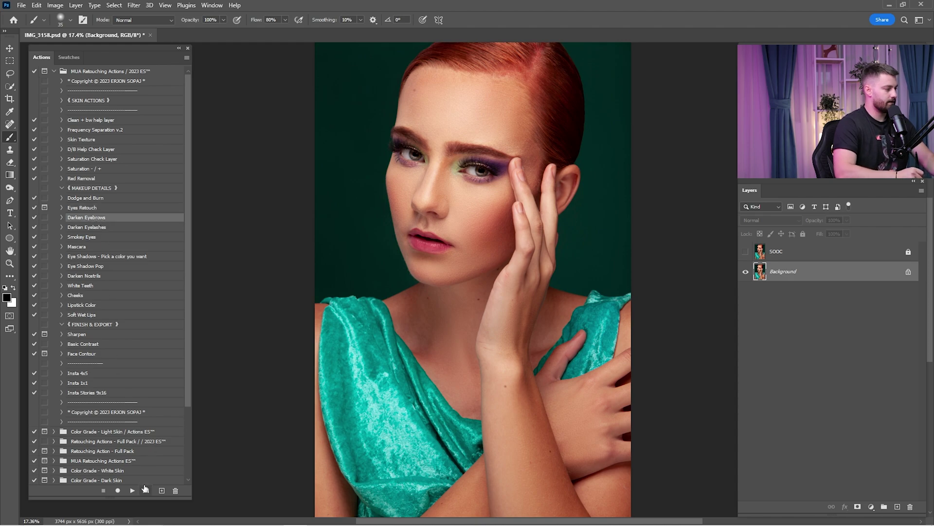
left_click(132, 490)
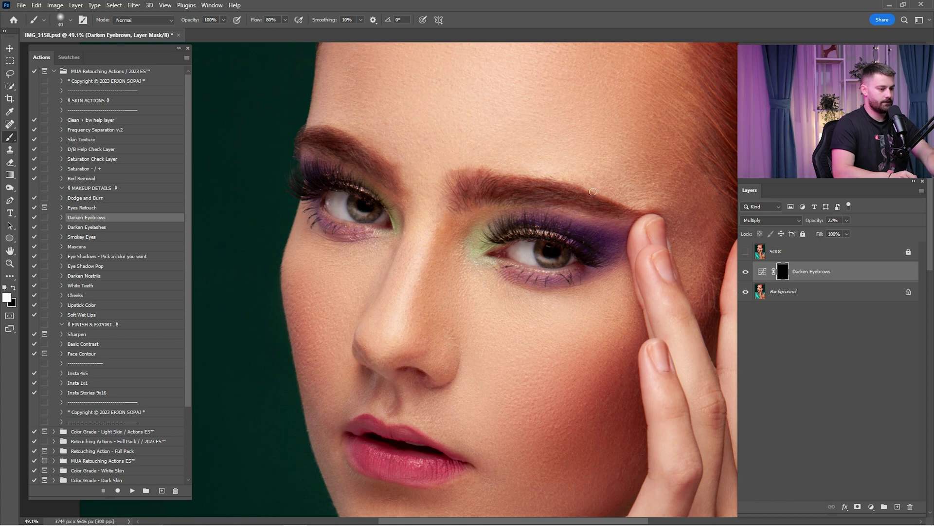
left_click_drag(625, 211, 458, 192)
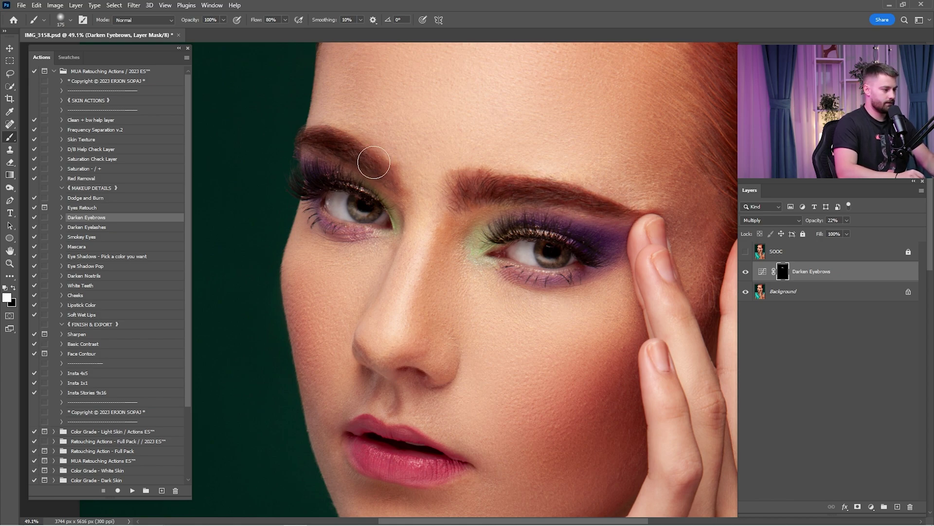
key("ctrl+0")
left_click(745, 272)
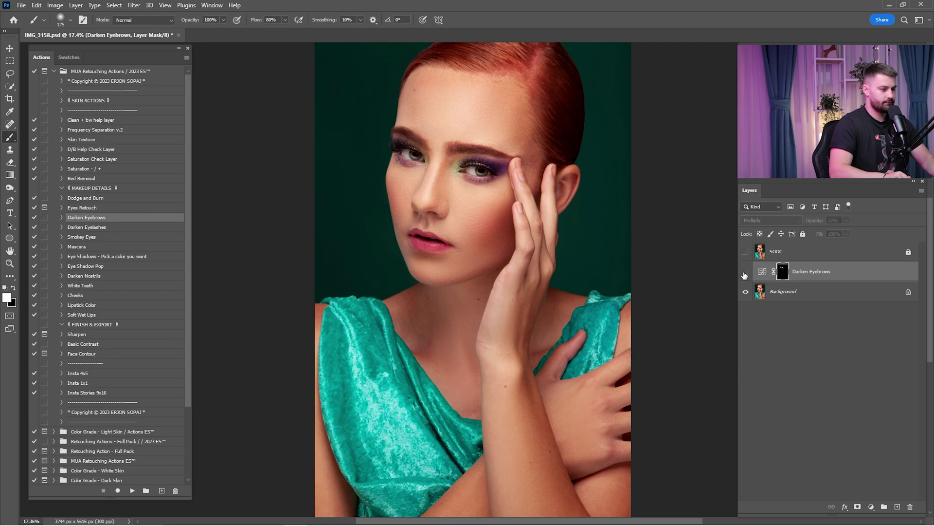
left_click(746, 272)
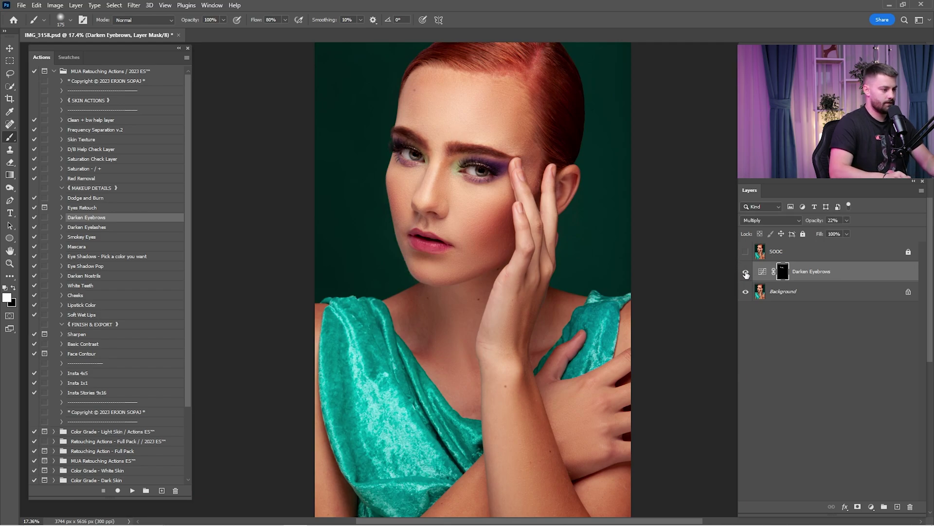
Set the Darken Eyebrows layer's opacity to 8% and merge it with the Background layer.
left_click(828, 220)
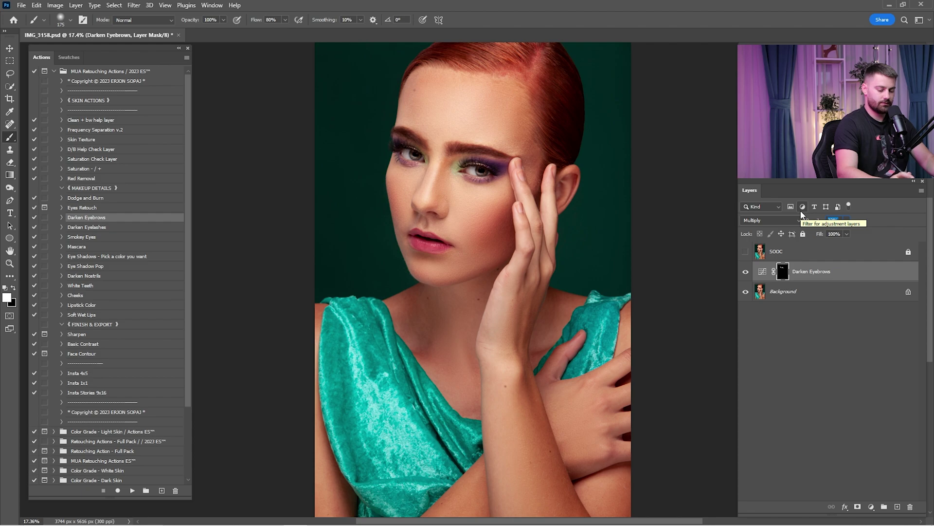
type("8")
left_click(783, 292, "ctrl")
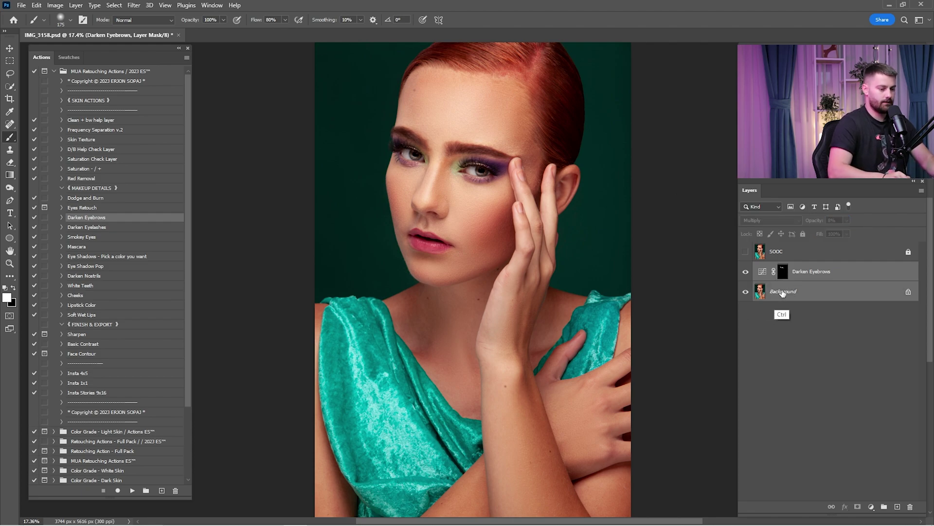
right_click(804, 276)
left_click(721, 401)
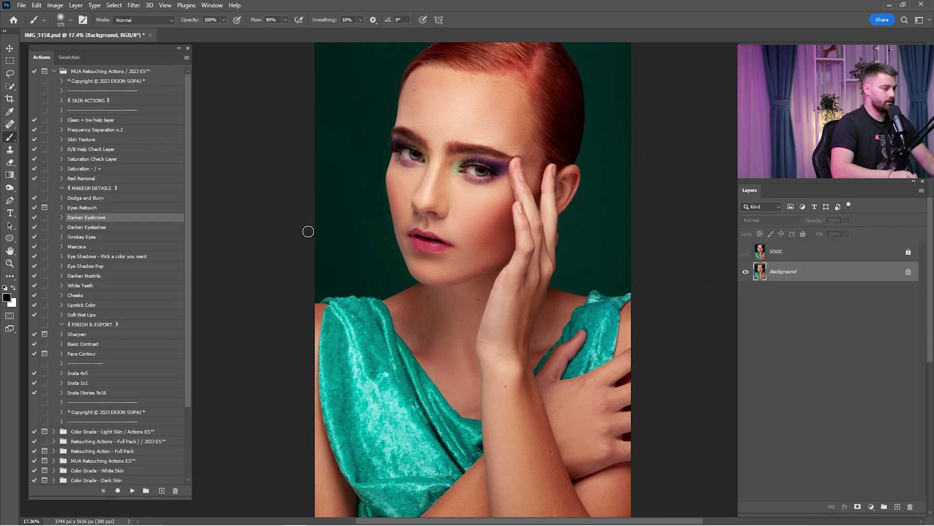
Run the Darken Eyelashes action and paint white over the lashes of the eye nearest the hand on its mask.
left_click(102, 228)
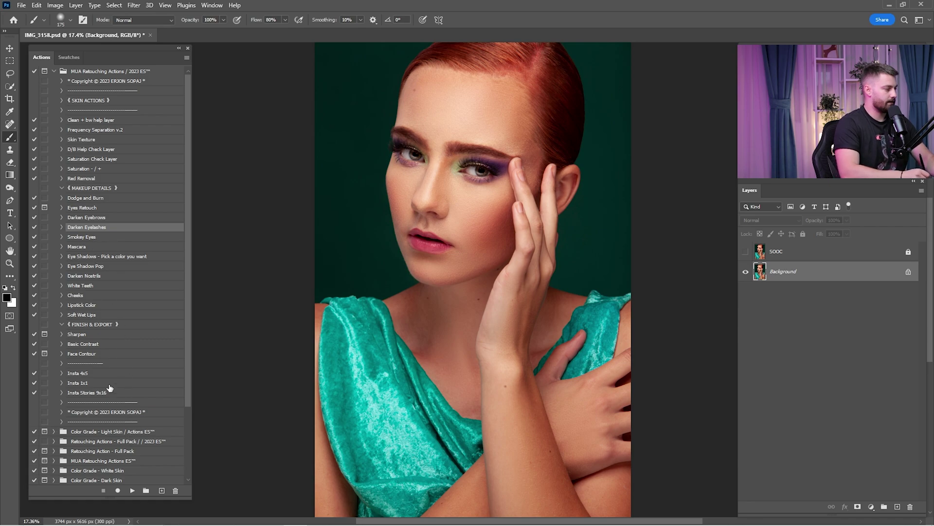
left_click(132, 491)
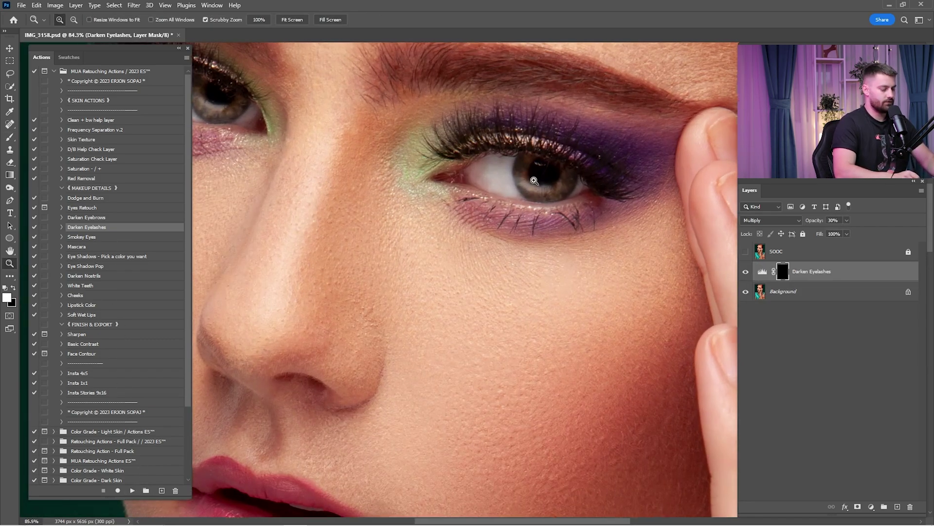
left_click_drag(534, 180, 539, 178)
key("b")
key("bracketleft")
key("bracketleft")
key("bracketleft")
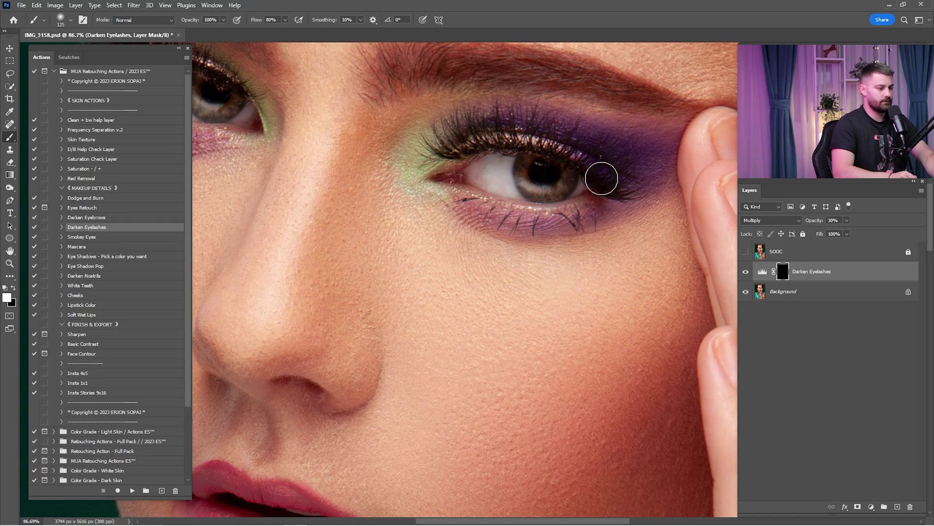
mouse_move(614, 182)
left_mouse_down()
mouse_move(520, 138)
mouse_move(455, 145)
mouse_move(534, 131)
mouse_move(593, 175)
mouse_move(582, 156)
mouse_move(471, 137)
mouse_move(597, 156)
mouse_move(575, 156)
left_mouse_up()
key("bracketleft")
left_click_drag(438, 137, 661, 229)
Paint over the lashes of the other eye on the Darken Eyelashes mask, reducing the brush to size 70.
key("bracketright")
mouse_move(455, 175)
left_mouse_down()
mouse_move(356, 133)
mouse_move(332, 155)
mouse_move(387, 152)
left_mouse_up()
key("bracketleft")
key("bracketleft")
key("bracketleft")
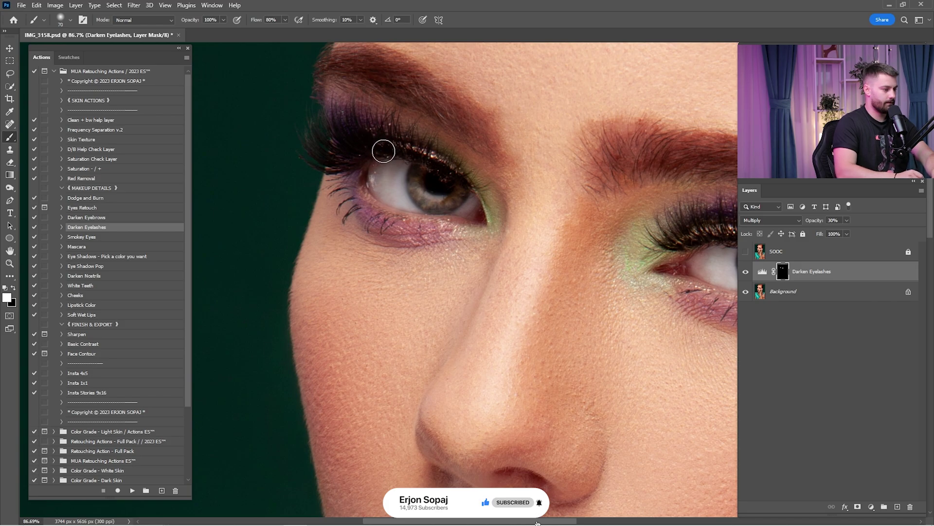
Compare the portrait with and without Darken Eyelashes and set the layer's opacity to 10%.
key("ctrl+0")
left_click(746, 273)
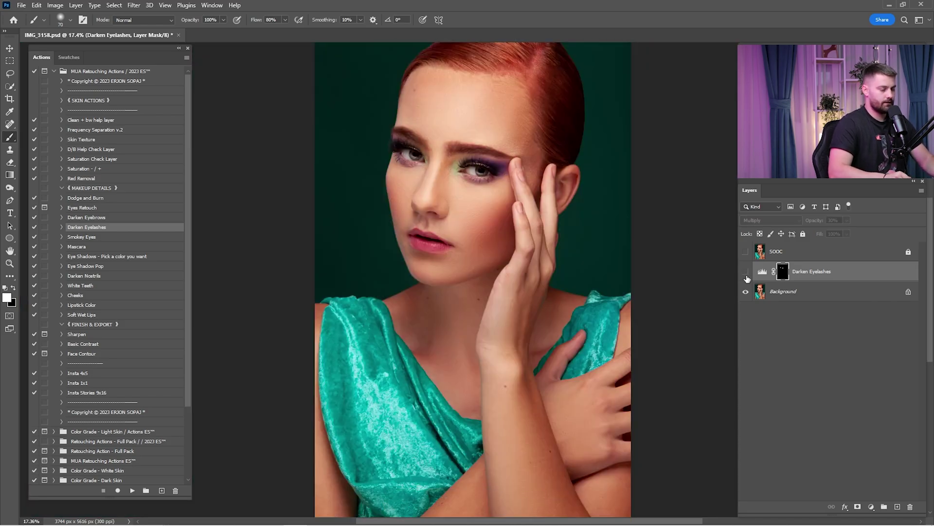
left_click(747, 276)
left_click(747, 275)
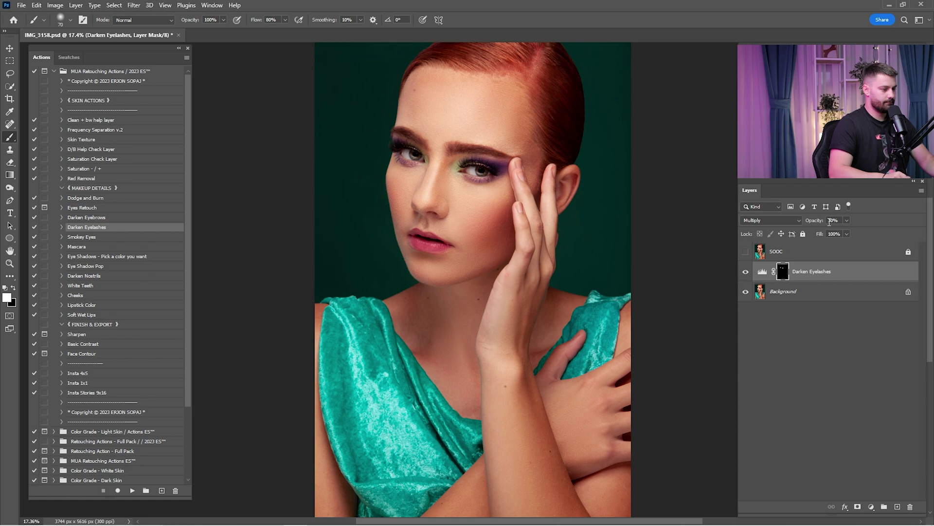
left_click_drag(837, 220, 790, 212)
type("10")
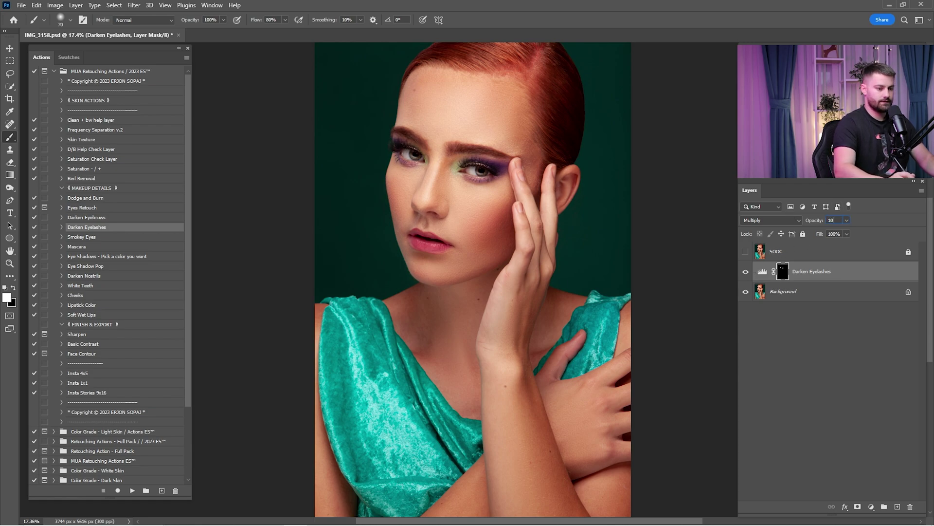
key("Return")
Merge the Darken Eyelashes layer with the Background layer.
left_click(801, 291, "ctrl")
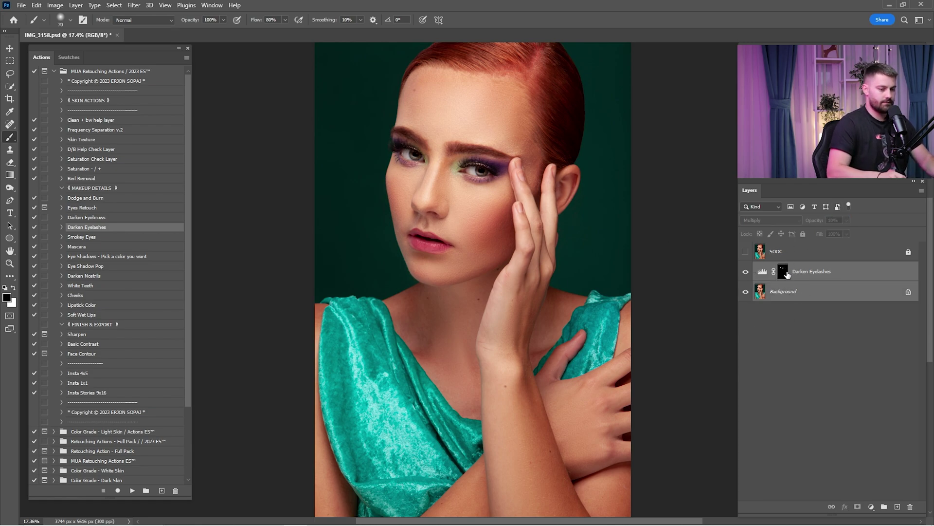
right_click(787, 275)
right_click(812, 269)
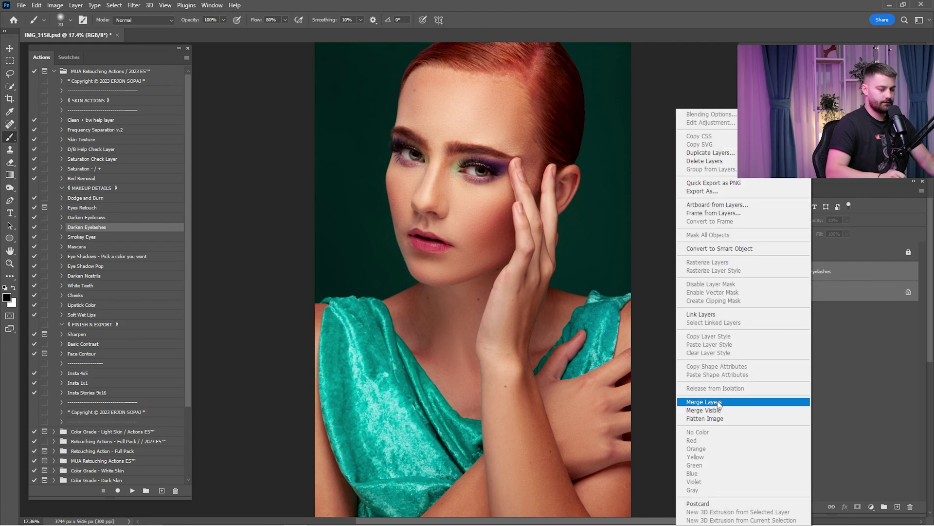
left_click(706, 402)
Run the Smokey Eyes action on the Background layer.
left_click(97, 238)
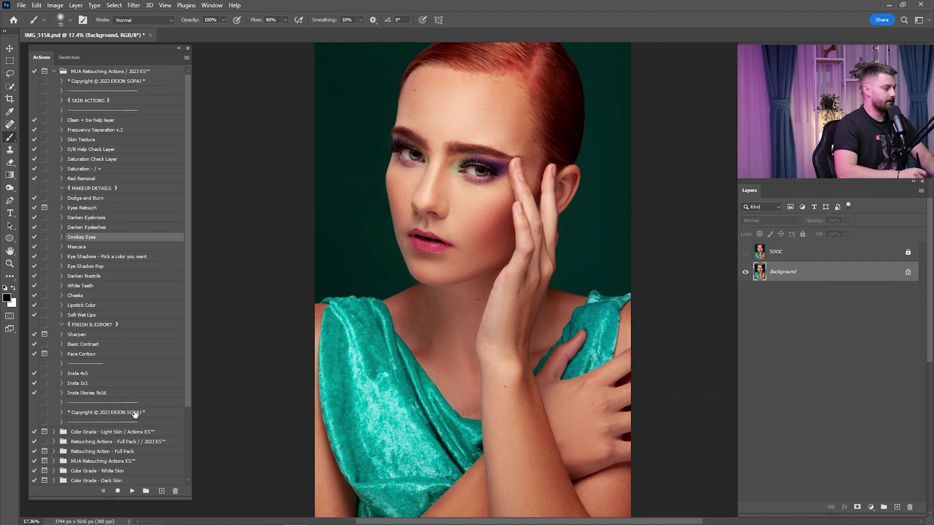
left_click(132, 490)
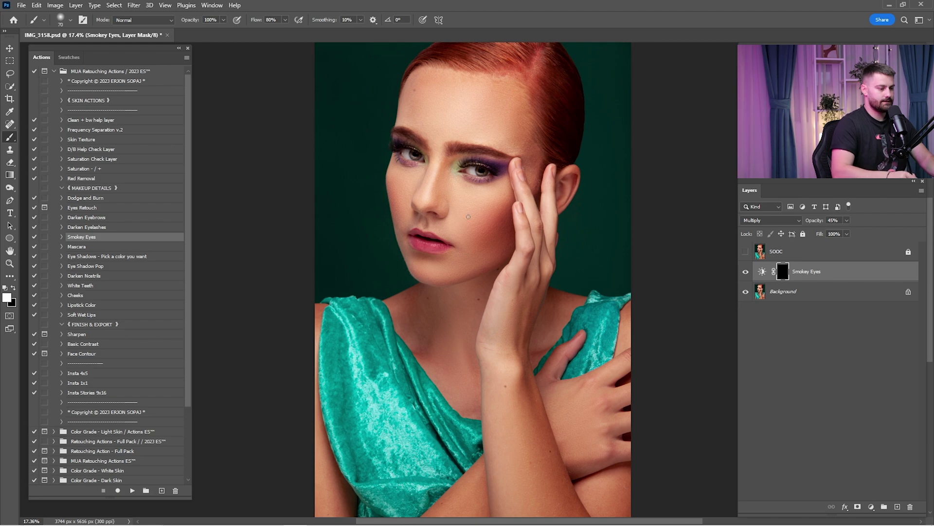
Paint over the purple outer eyeshadow of the eye beside the hand on the Smokey Eyes mask, enlarging the brush to size 175.
key("ctrl+space")
mouse_move(467, 171)
left_mouse_down()
mouse_move(506, 168)
mouse_move(535, 220)
left_mouse_up()
left_click(549, 225)
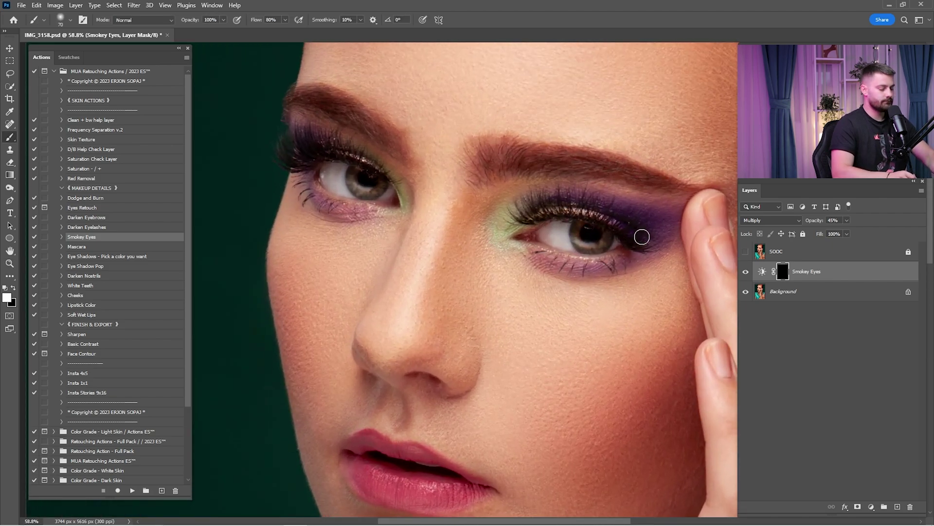
key("bracketright")
mouse_move(644, 225)
left_mouse_down()
mouse_move(653, 224)
mouse_move(559, 204)
mouse_move(674, 222)
left_mouse_up()
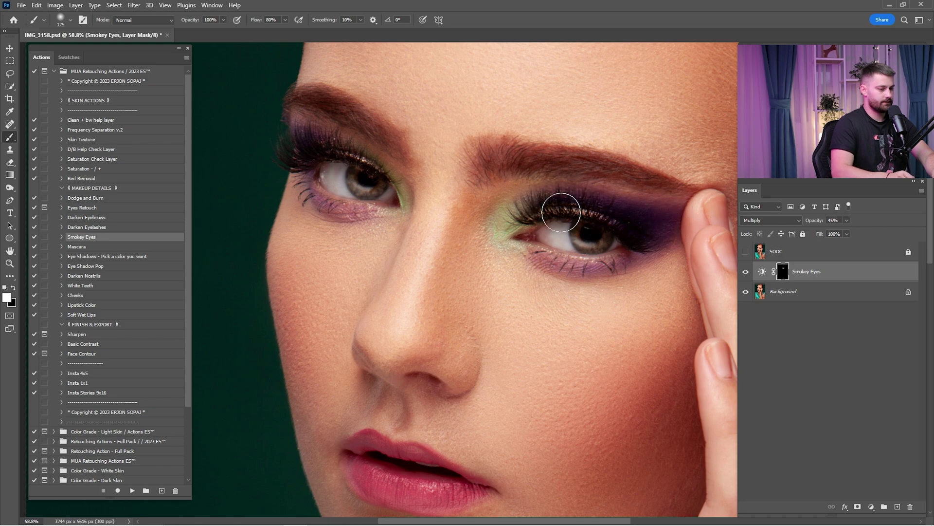
Paint the other eye's upper lid and both lower lash lines on the Smokey Eyes mask, reducing the brush to size 125.
mouse_move(320, 154)
left_mouse_down()
mouse_move(307, 135)
mouse_move(305, 141)
left_mouse_up()
key("bracketleft")
key("bracketleft")
mouse_move(325, 201)
left_mouse_down()
mouse_move(306, 185)
mouse_move(348, 212)
left_mouse_up()
left_click_drag(575, 268, 639, 263)
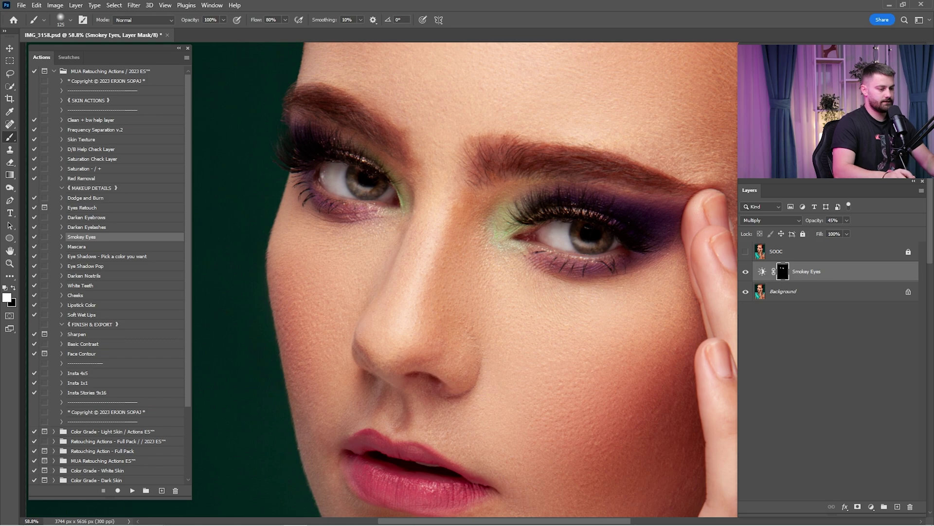
Compare the portrait with and without Smokey Eyes and set the layer's opacity to 12%.
key("ctrl+0")
left_click(746, 271)
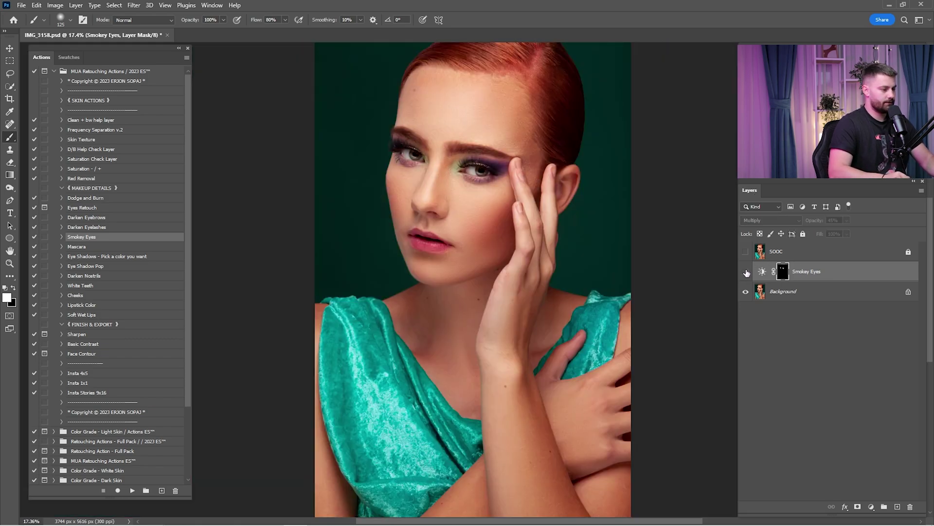
left_click(745, 271)
left_click(746, 271)
left_click(745, 271)
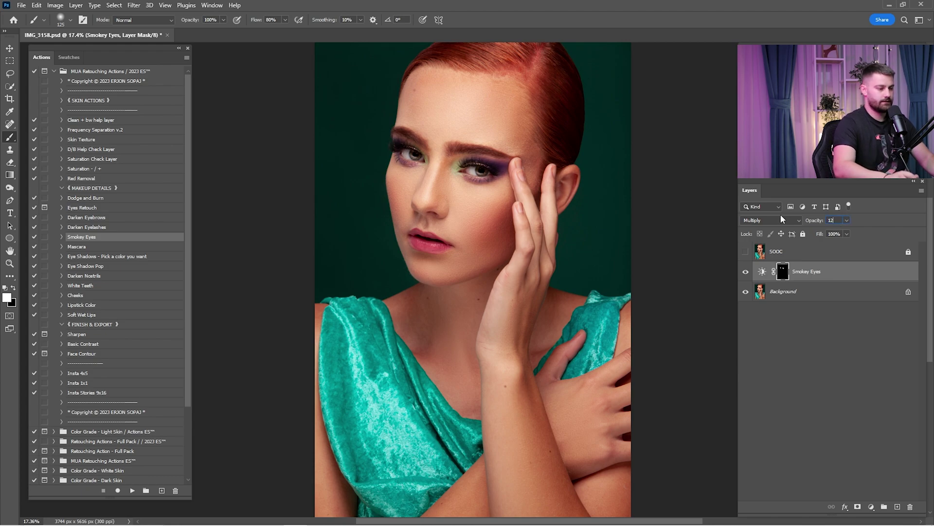
type("12015")
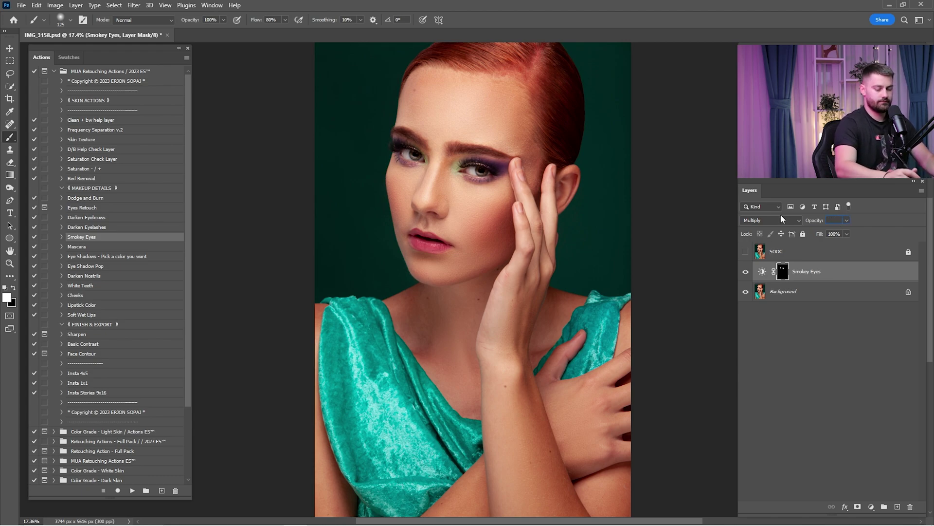
key("BackSpace")
type("2")
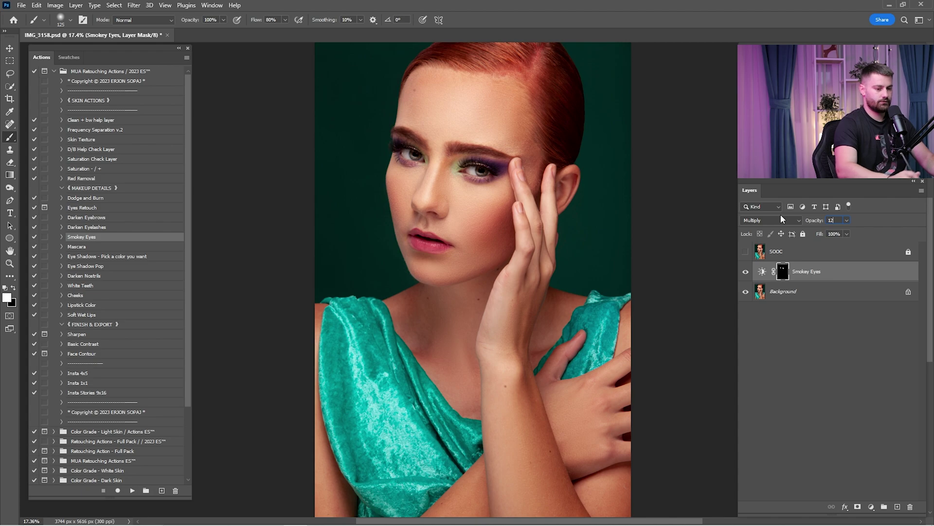
key("Return")
left_click(746, 273)
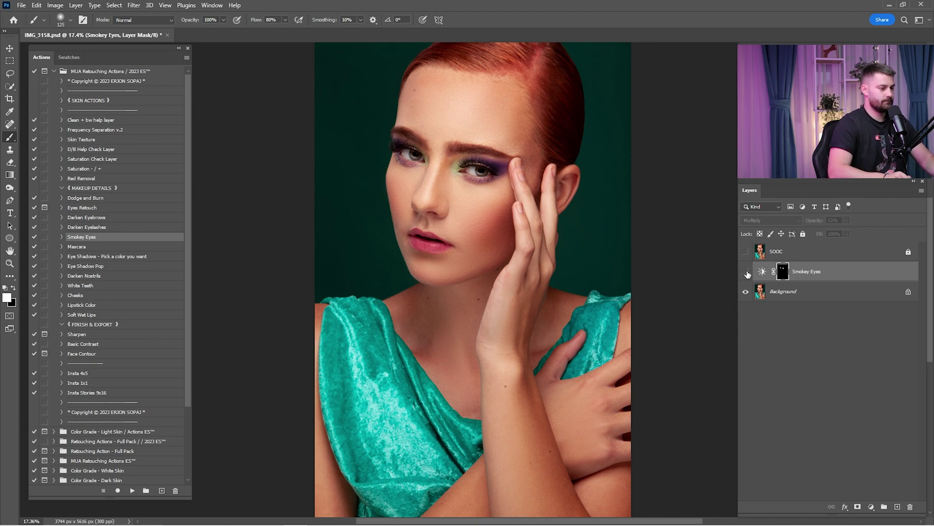
Merge the Smokey Eyes layer with the Background layer and run the Mascara action on the result.
left_click(792, 291, "ctrl")
right_click(810, 266)
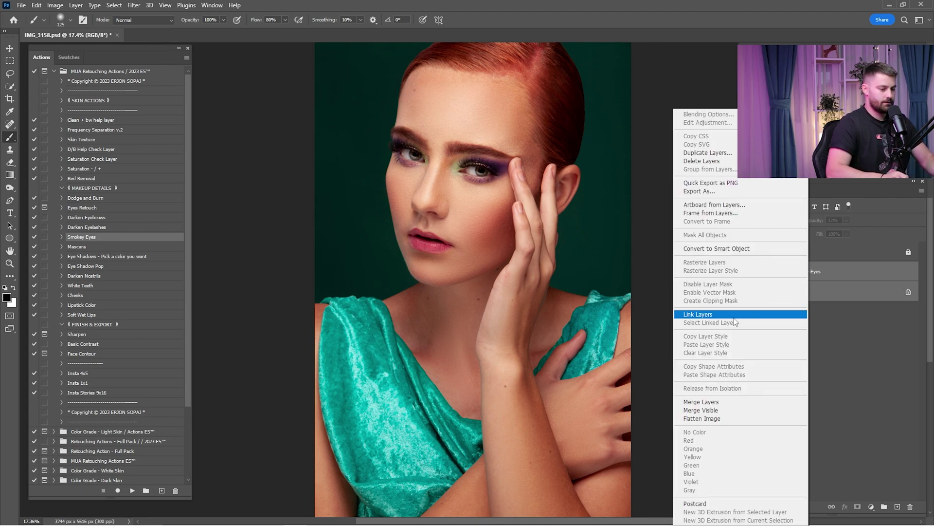
left_click(710, 402)
left_click(98, 247)
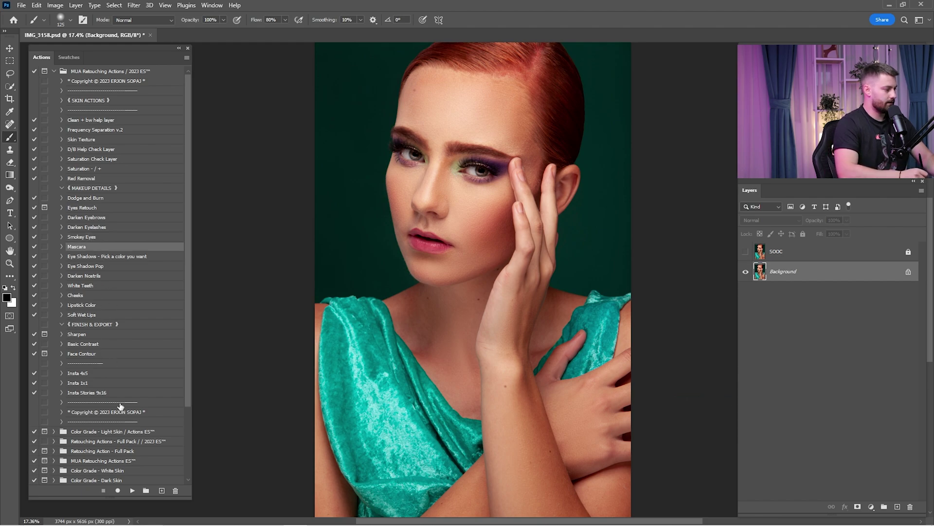
left_click(132, 490)
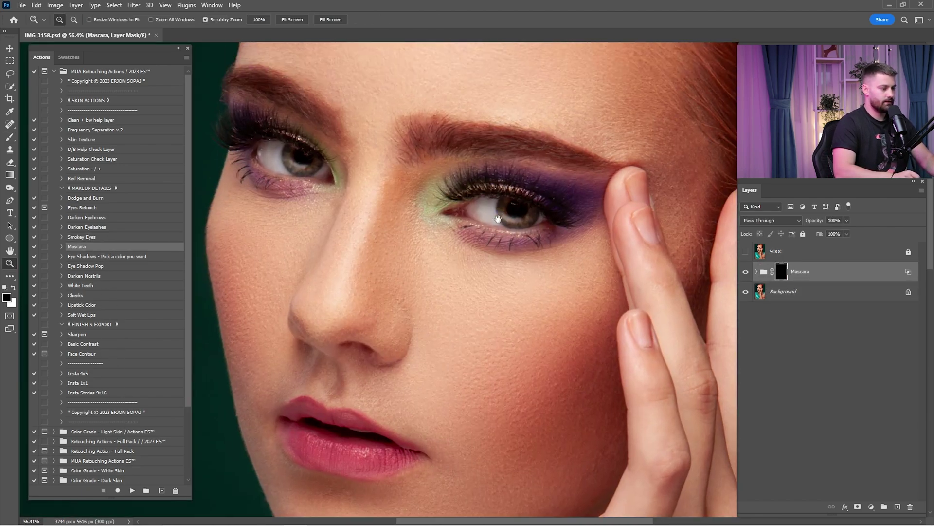
Paint white over the upper lashes of both eyes on the Mascara mask, using brush size 150 and then 125.
left_click_drag(498, 218, 511, 252)
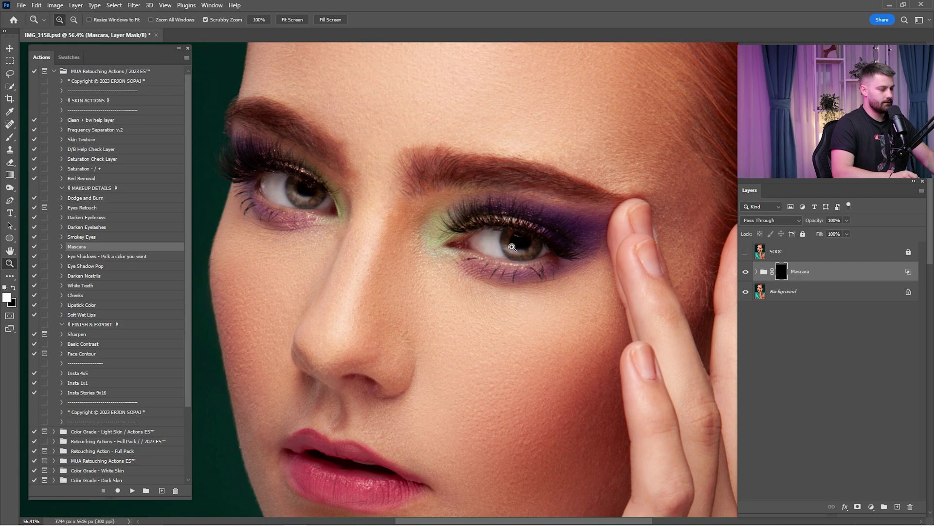
key("b")
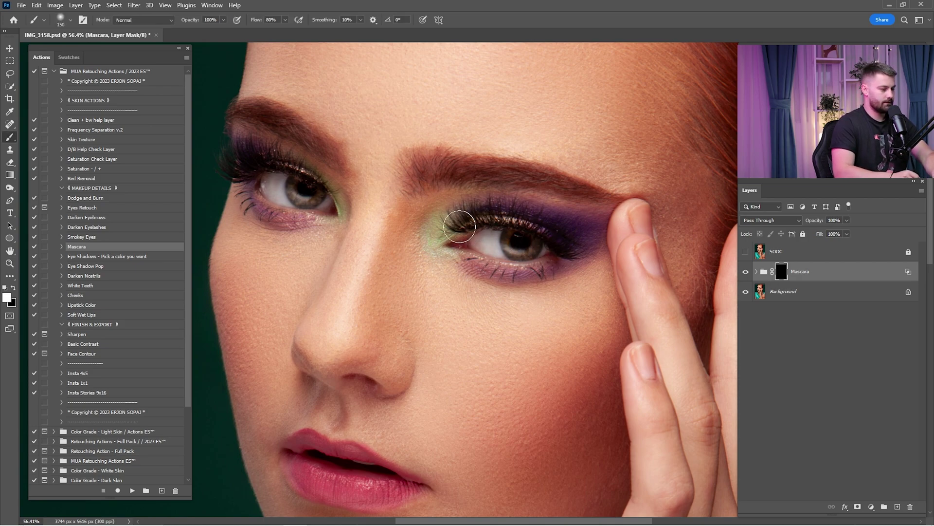
mouse_move(460, 224)
left_mouse_down()
mouse_move(494, 214)
mouse_move(567, 250)
left_mouse_up()
key("bracketleft")
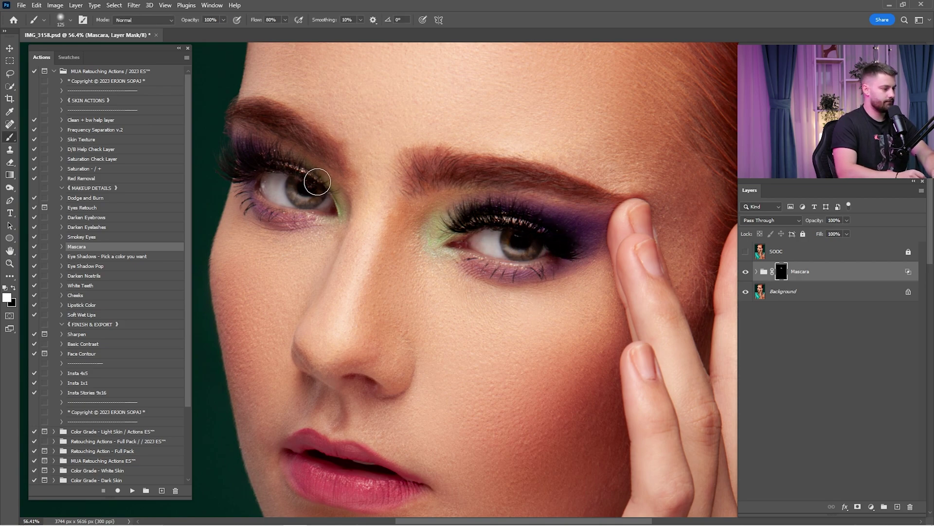
mouse_move(309, 183)
left_mouse_down()
mouse_move(256, 153)
mouse_move(240, 170)
left_mouse_up()
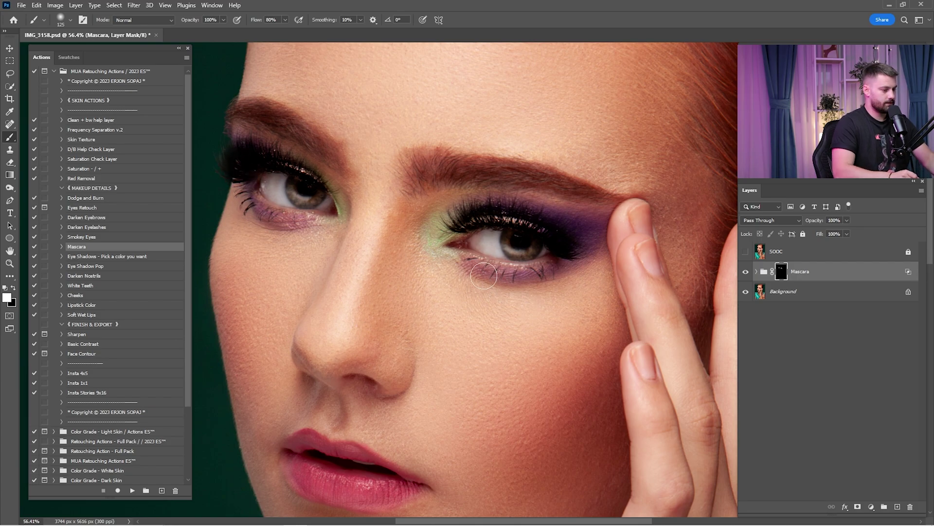
Compare the portrait with and without Mascara, and paint black on its mask beneath the outer corner of the eye beside the hand.
key("ctrl+0")
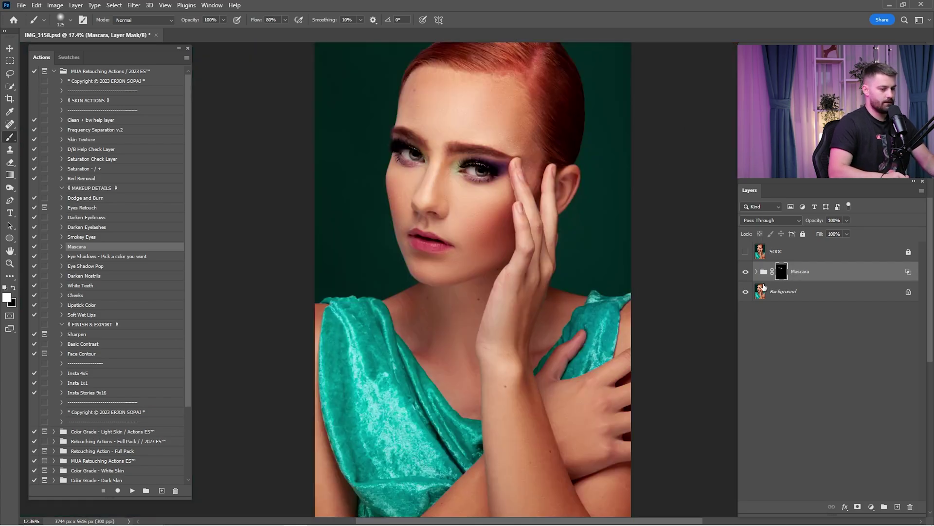
left_click(746, 273)
left_click(746, 273)
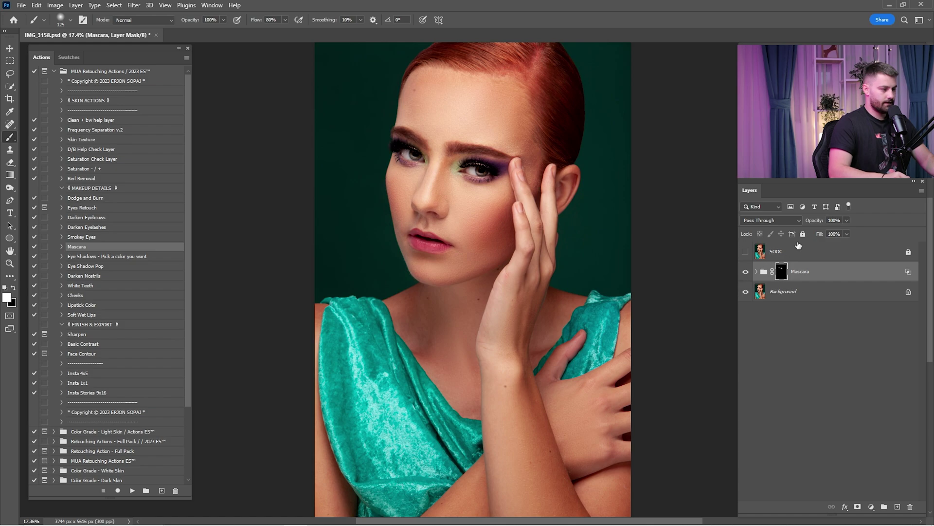
scroll(491, 193, "up", 5)
key("x")
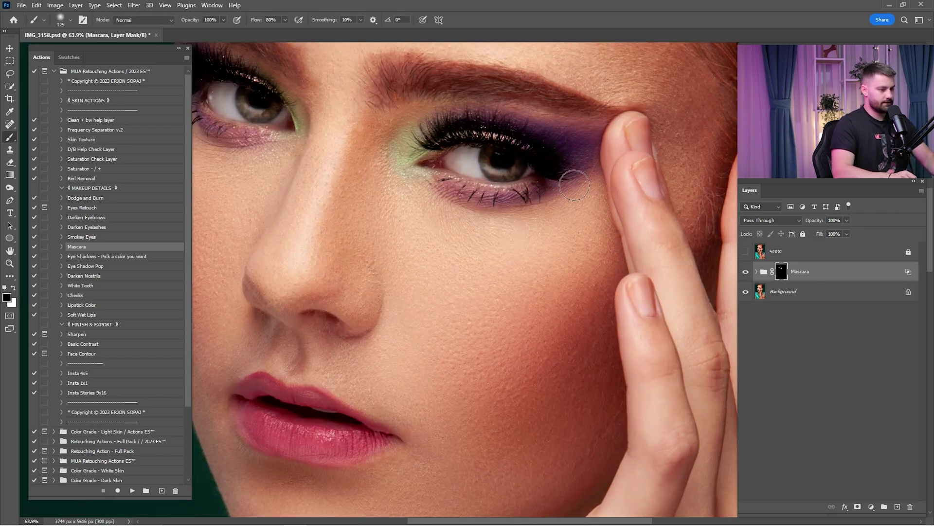
left_click_drag(574, 185, 528, 204)
mouse_move(304, 184)
left_mouse_down()
mouse_move(645, 214)
mouse_move(648, 318)
left_mouse_up()
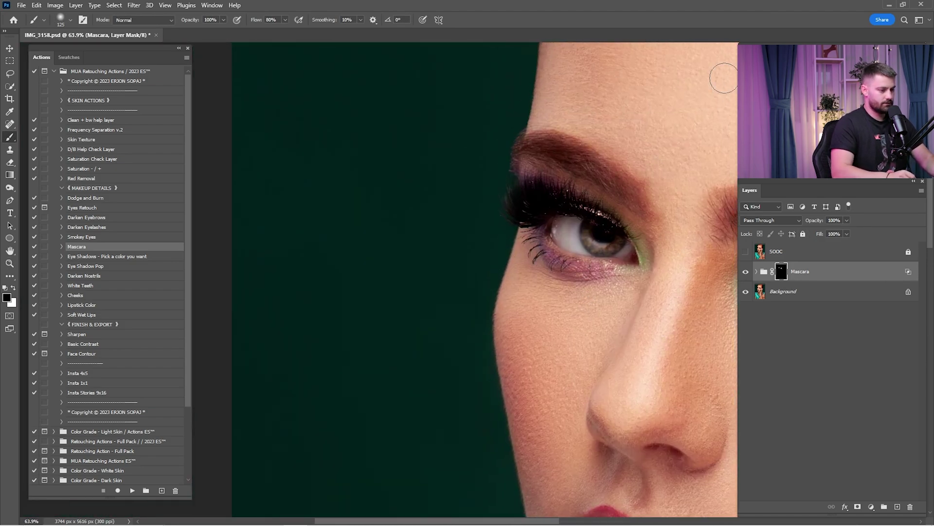
Set the Mascara group's opacity to 25%.
key("ctrl+0")
left_click(847, 221)
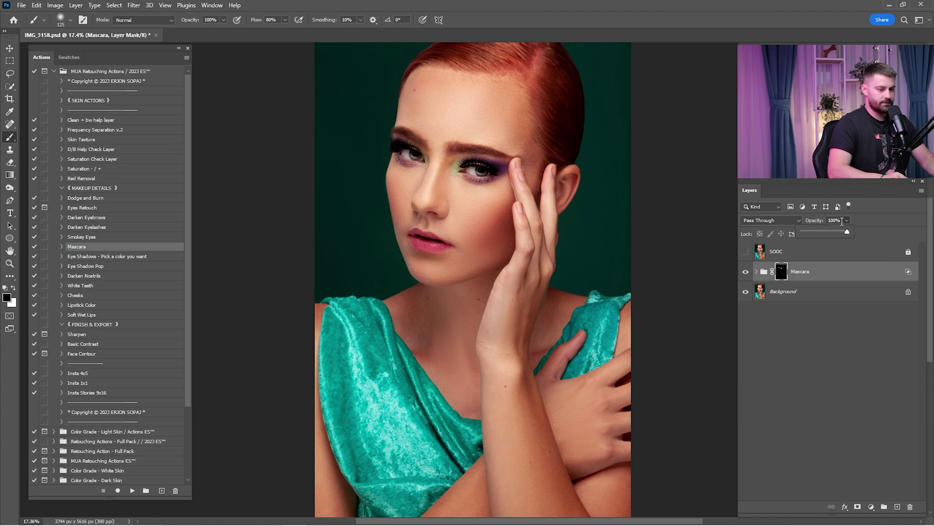
left_click(842, 222)
type("25")
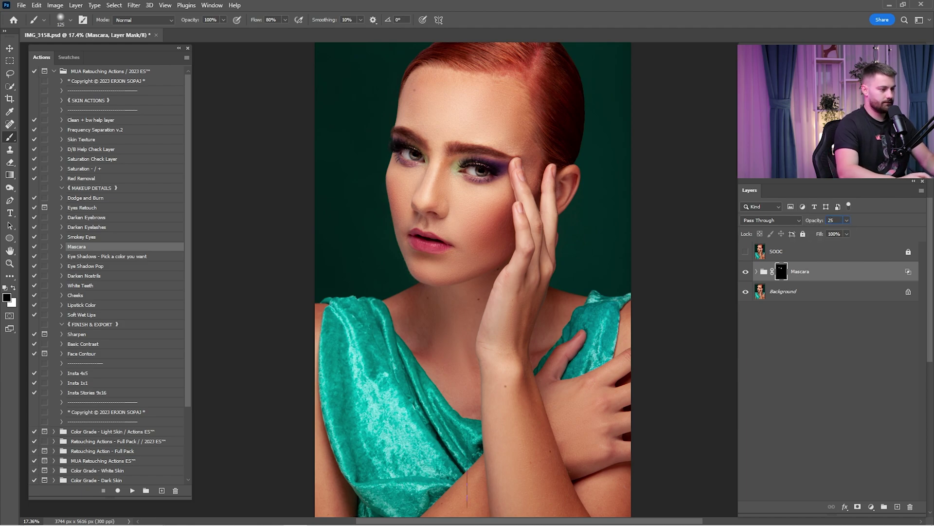
key("Return")
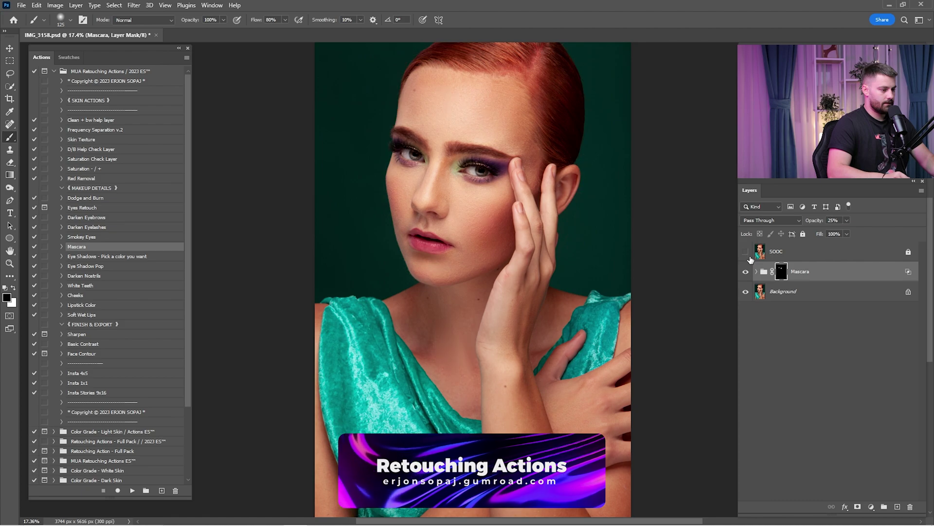
Merge the Mascara group with the Background layer and run the Eye Shadows - Pick a color you want action.
right_click(798, 272)
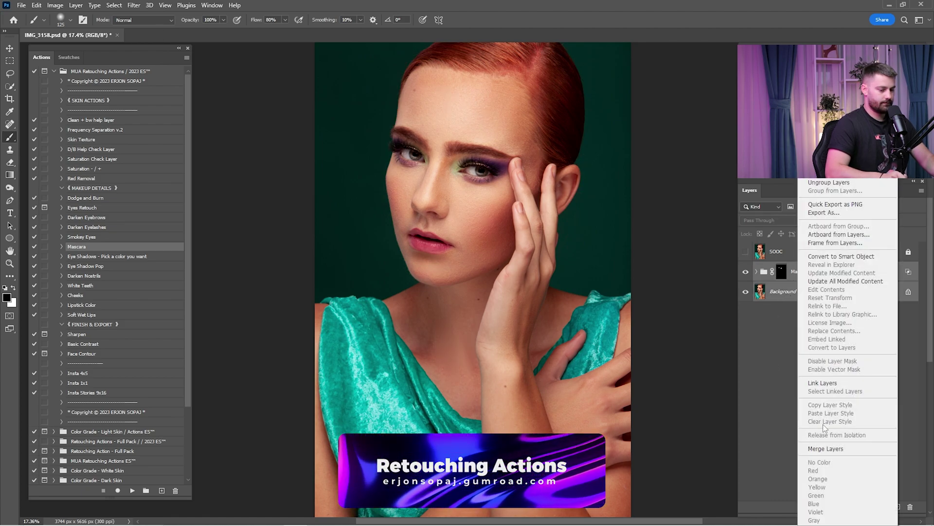
left_click(827, 448)
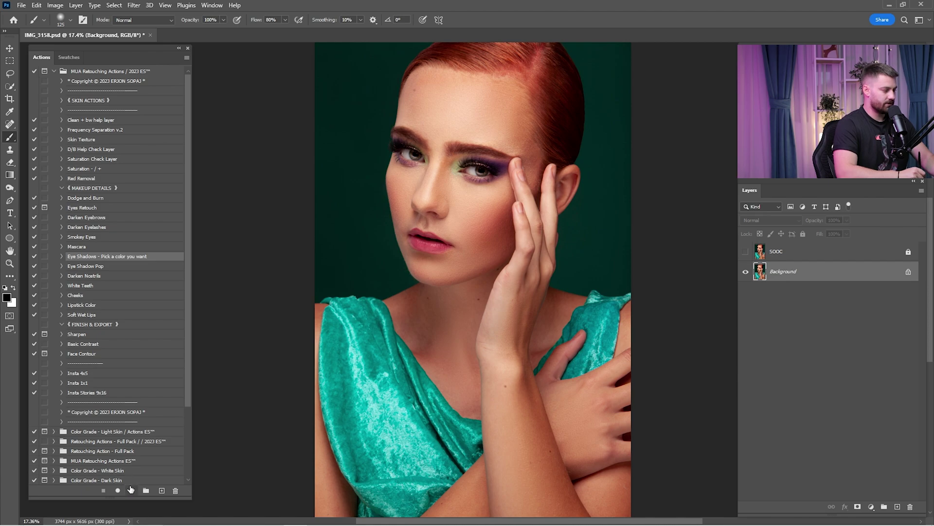
left_click(132, 491)
Sample the green shadow at the inner eye corner and adjust the foreground color to a more saturated yellow.
key("z")
left_click_drag(480, 172, 574, 255)
left_click(508, 258)
left_click(502, 258)
left_click(497, 258)
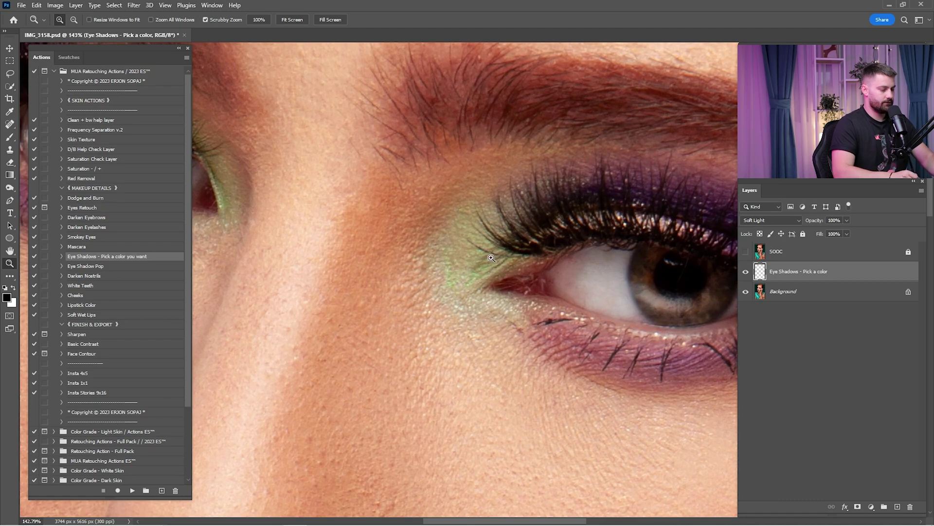
key("i")
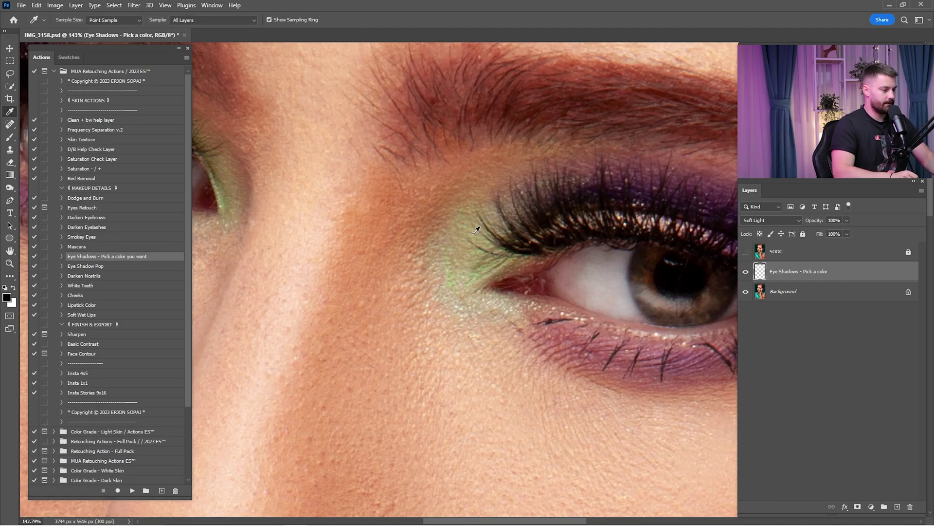
left_click(7, 297)
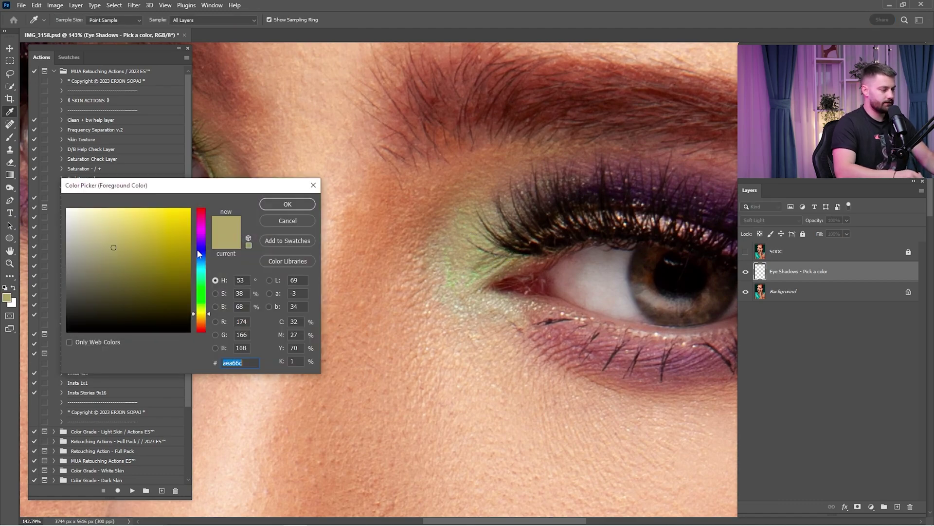
left_click(278, 207)
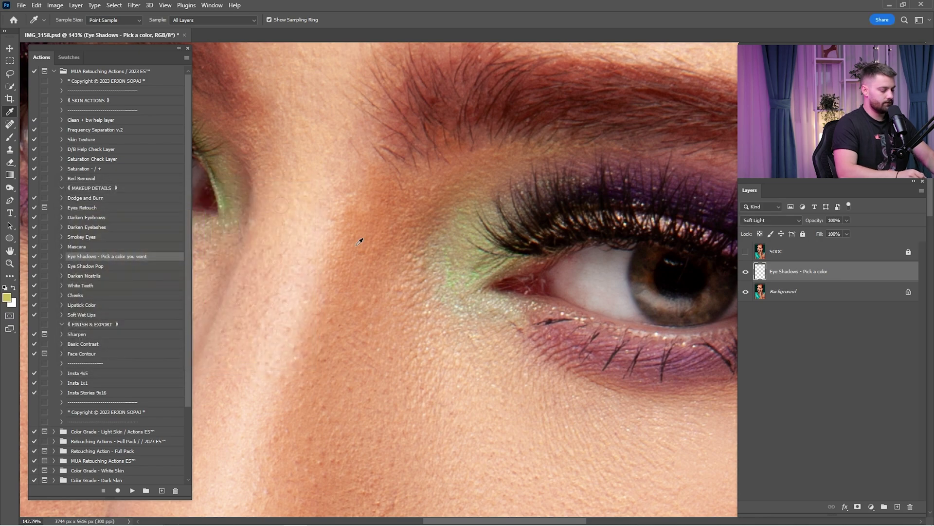
Paint the yellow tone over the inner-corner eyeshadow on the Eye Shadows layer, lowering the brush opacity to 22%.
key("b")
mouse_move(473, 230)
left_mouse_down()
mouse_move(481, 255)
mouse_move(499, 230)
left_mouse_up()
key("ctrl+z")
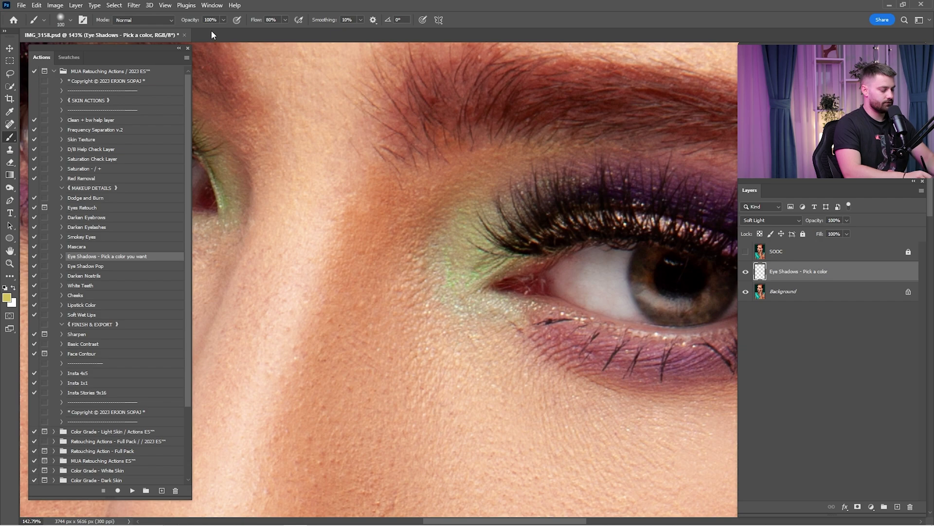
mouse_move(477, 243)
left_mouse_down()
mouse_move(468, 283)
mouse_move(502, 215)
mouse_move(476, 245)
mouse_move(488, 294)
mouse_move(510, 309)
left_mouse_up()
scroll(393, 215, "left", 5)
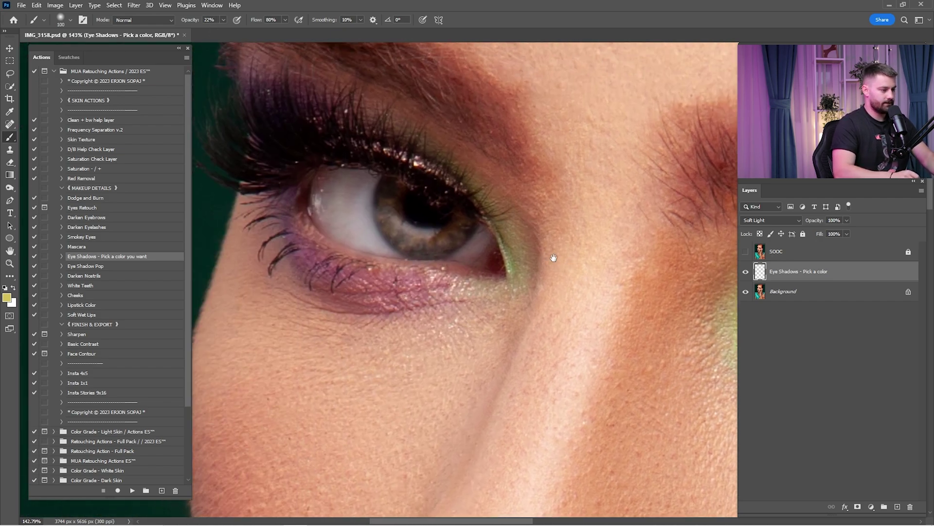
Compare the eyes with and without the Eye Shadows layer and set the layer's opacity to 70%.
key("z")
left_click_drag(582, 215, 531, 215)
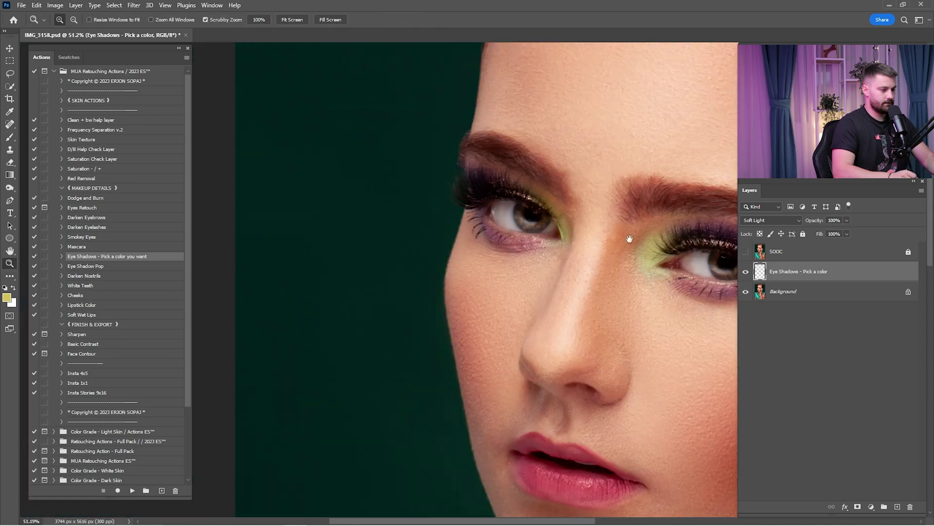
left_click_drag(630, 240, 477, 245)
left_click(745, 273)
left_click(746, 271)
left_click(746, 272)
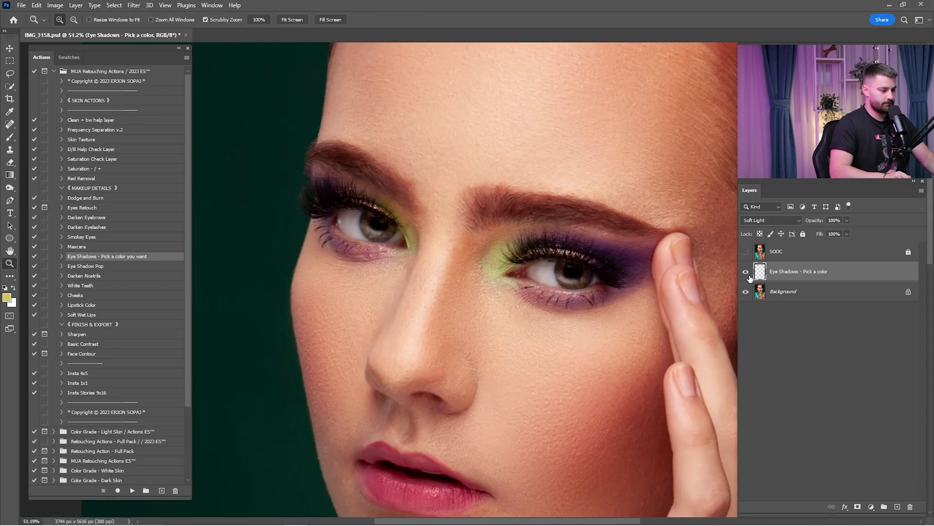
left_click(745, 271)
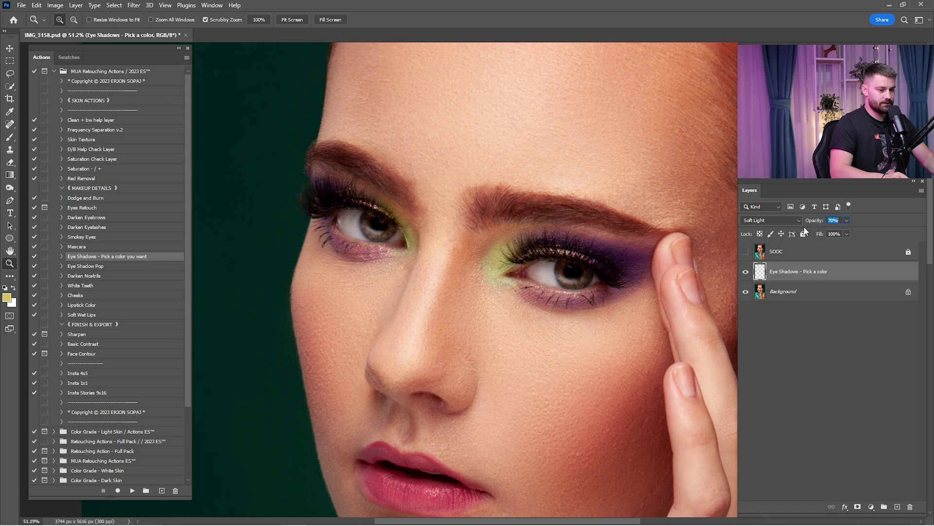
Run the Eye Shadows - Pick a color you want action again for a second eyeshadow color layer.
left_click(130, 490)
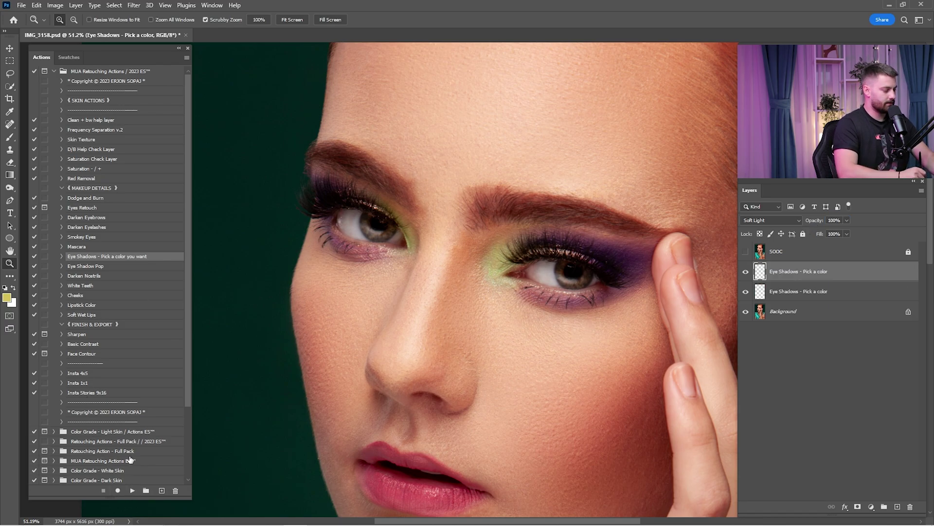
left_click_drag(591, 261, 640, 260)
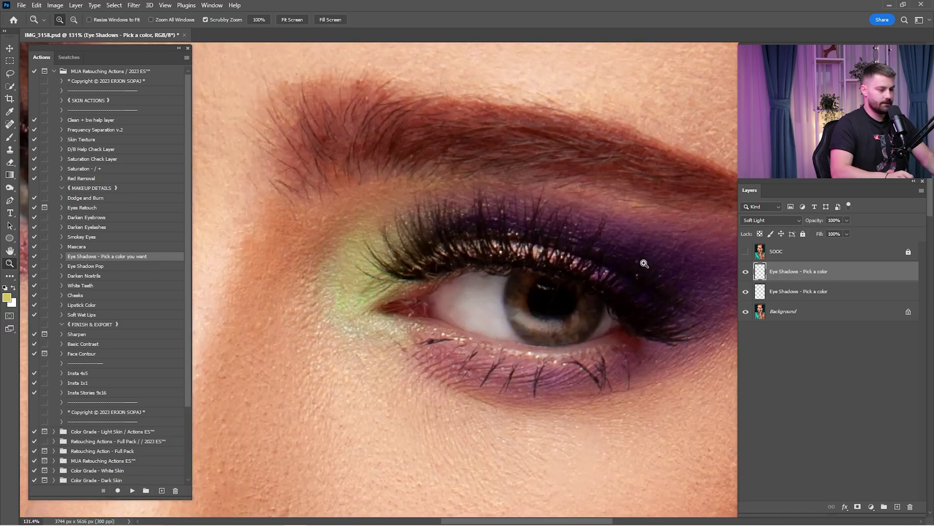
Sample the dark purple eyeshadow and shift the foreground color to a saturated magenta, cb1ebc.
key("i")
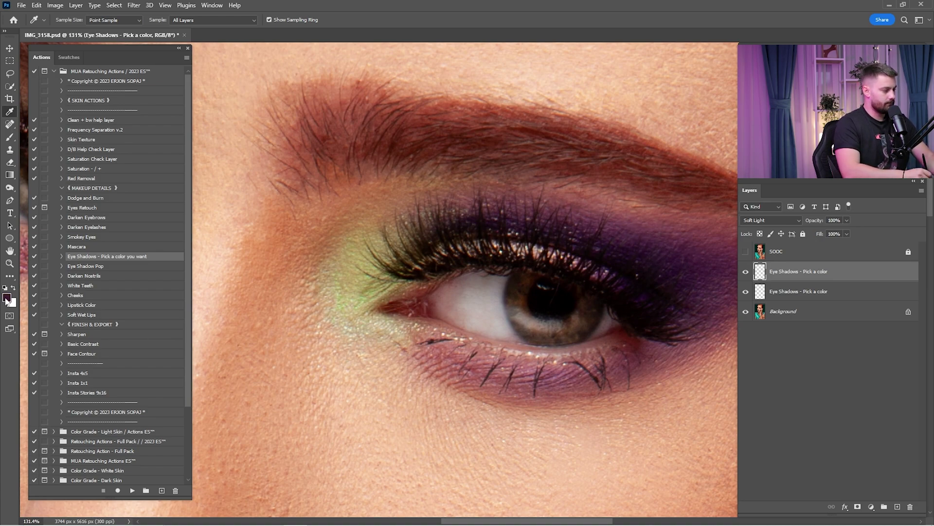
left_click(6, 298)
left_click_drag(169, 239, 177, 276)
left_click(172, 233)
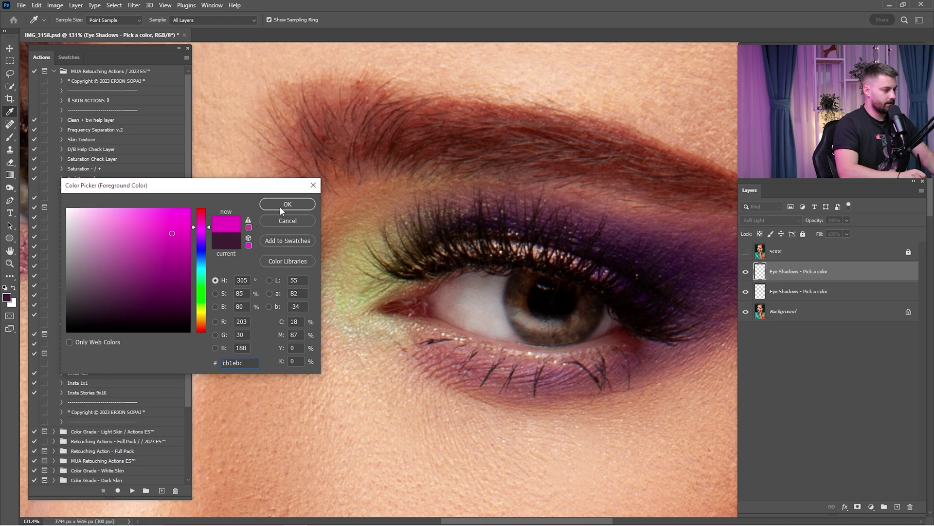
left_click(285, 208)
Paint the magenta over the purple upper and lower eyeshadow of the eye beside the fingers, comparing with and without the layer.
left_click_drag(635, 281, 552, 286)
key("b")
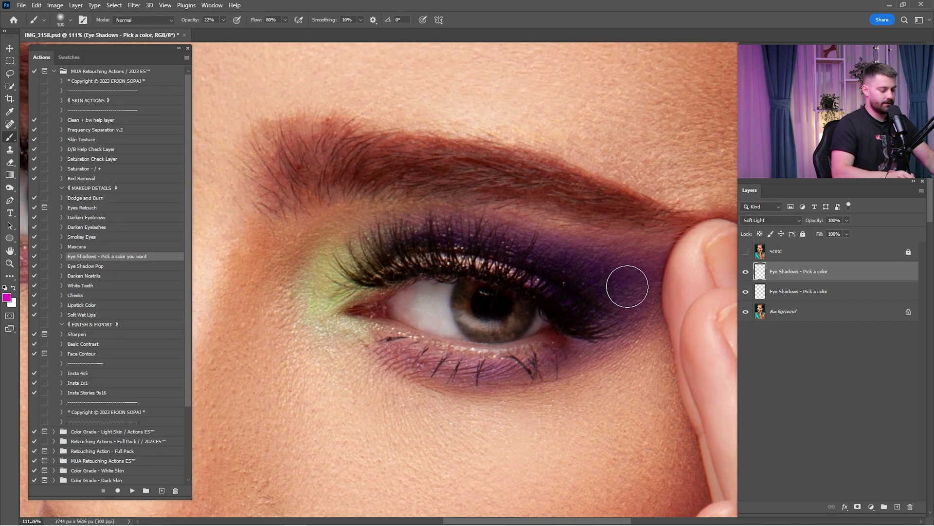
key("bracketright")
key("bracketright")
mouse_move(629, 282)
left_mouse_down()
mouse_move(579, 264)
mouse_move(471, 236)
mouse_move(510, 245)
mouse_move(398, 231)
mouse_move(637, 268)
mouse_move(624, 305)
mouse_move(553, 356)
mouse_move(422, 366)
left_mouse_up()
mouse_move(607, 323)
left_mouse_down()
mouse_move(585, 350)
mouse_move(634, 285)
mouse_move(632, 261)
left_mouse_up()
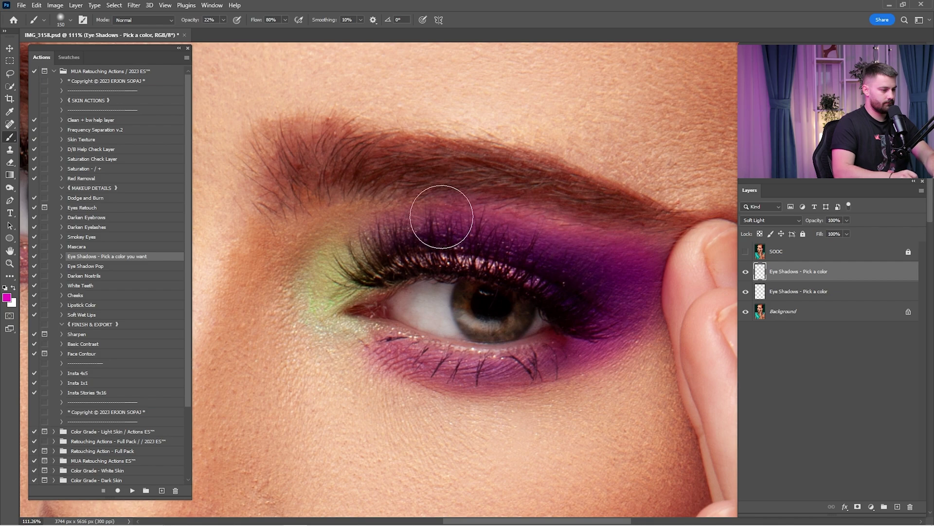
mouse_move(443, 217)
left_mouse_down()
mouse_move(435, 235)
mouse_move(480, 254)
mouse_move(493, 285)
left_mouse_up()
scroll(589, 257, "down", 6)
left_click(746, 274)
left_click(745, 276)
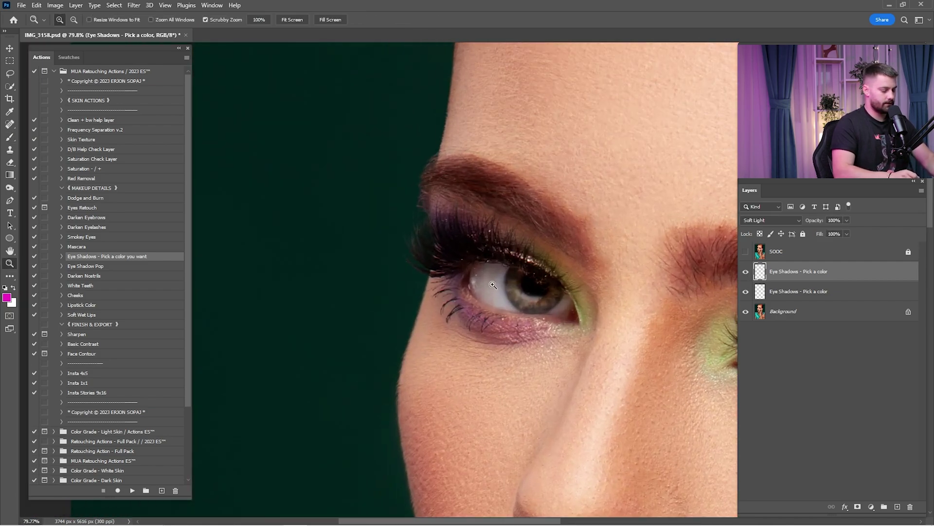
Paint the magenta over the purple upper-lid and lower-lid shadow of the eye nearer the green backdrop.
key("b")
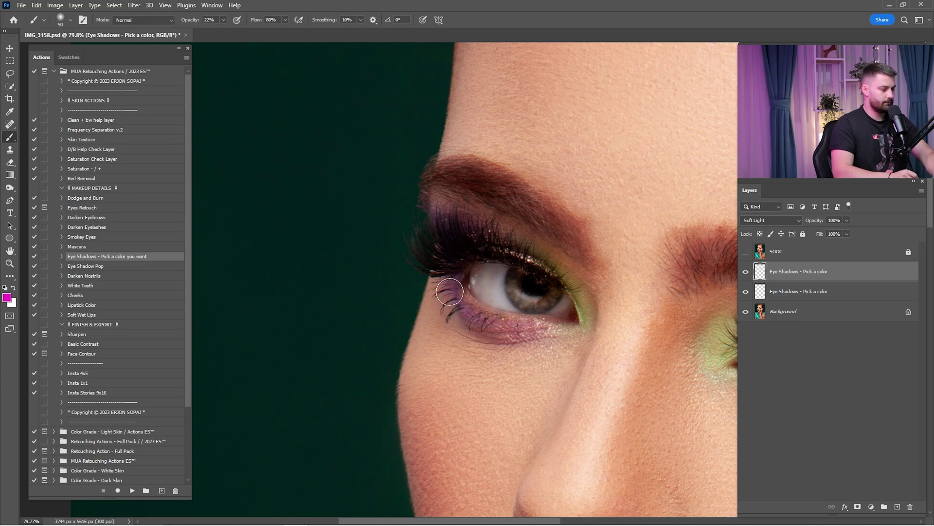
mouse_move(443, 215)
left_mouse_down()
mouse_move(492, 221)
mouse_move(475, 221)
left_mouse_up()
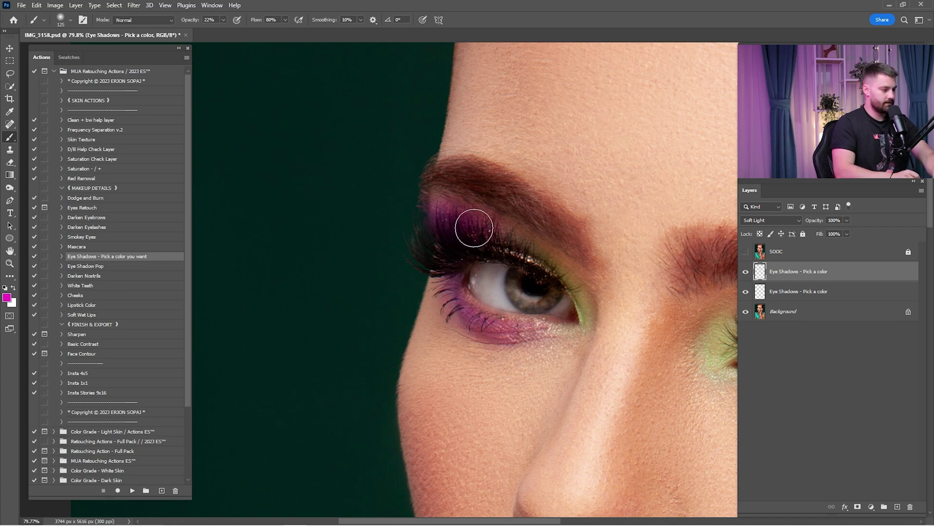
key("bracketright")
mouse_move(471, 315)
left_mouse_down()
mouse_move(519, 330)
mouse_move(448, 304)
left_mouse_up()
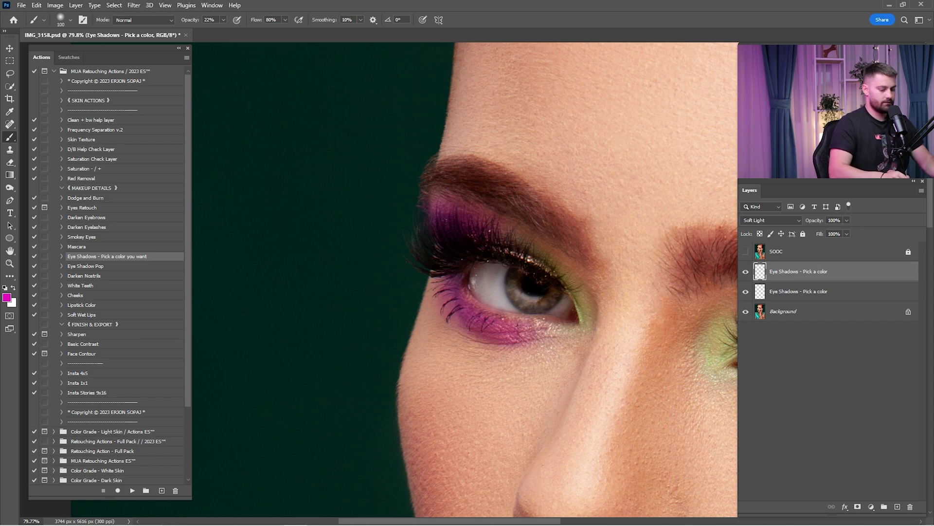
Compare the whole portrait with and without the magenta Eye Shadows layer and set its opacity to 45%.
key("ctrl+0")
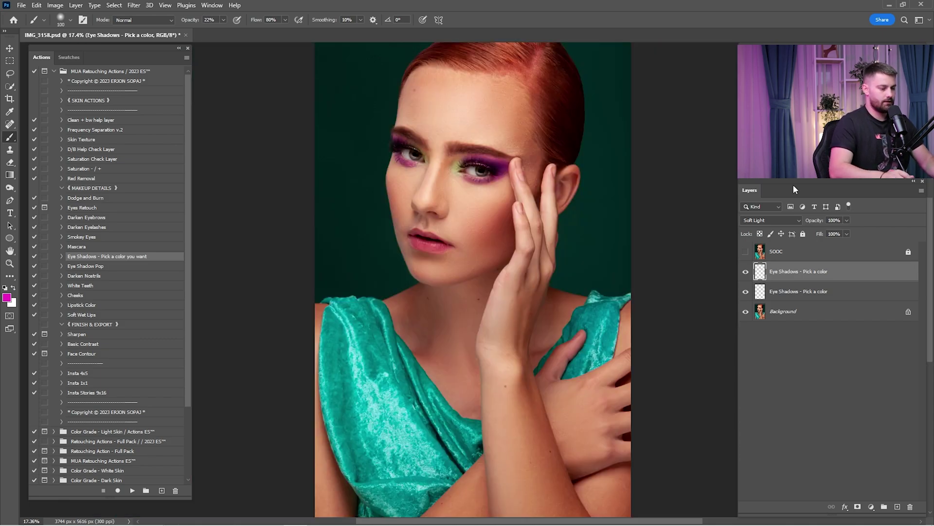
left_click(746, 272)
left_click(747, 271)
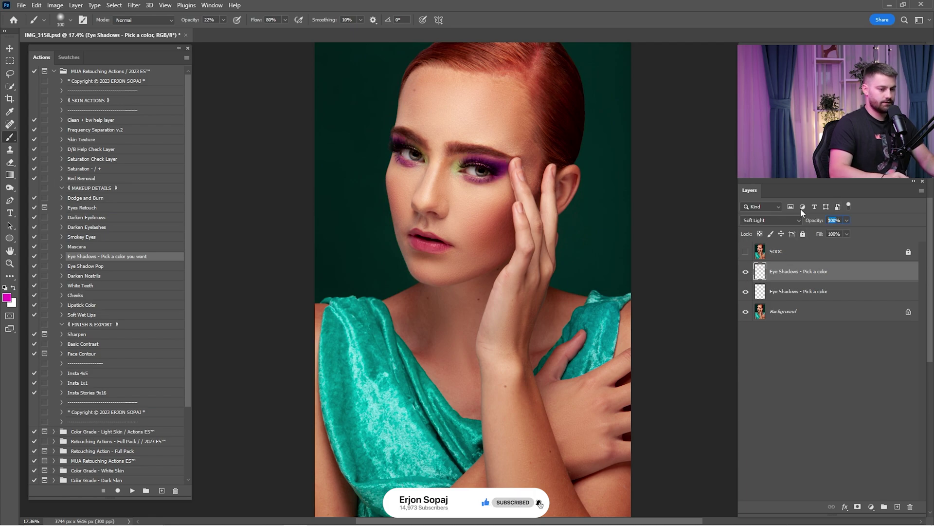
type("45")
key("Return")
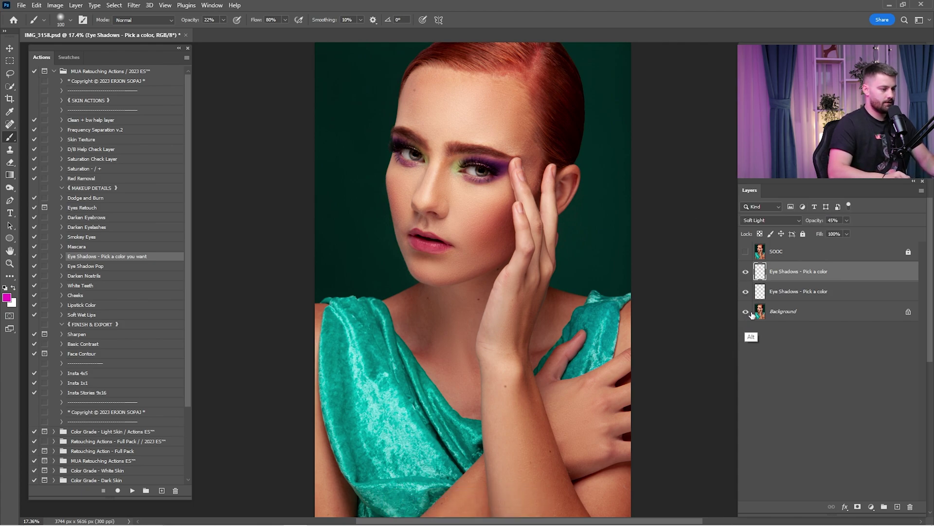
Merge both Eye Shadows layers with the Background and run the Eye Shadow Pop action.
left_click(777, 314, "shift")
right_click(782, 287)
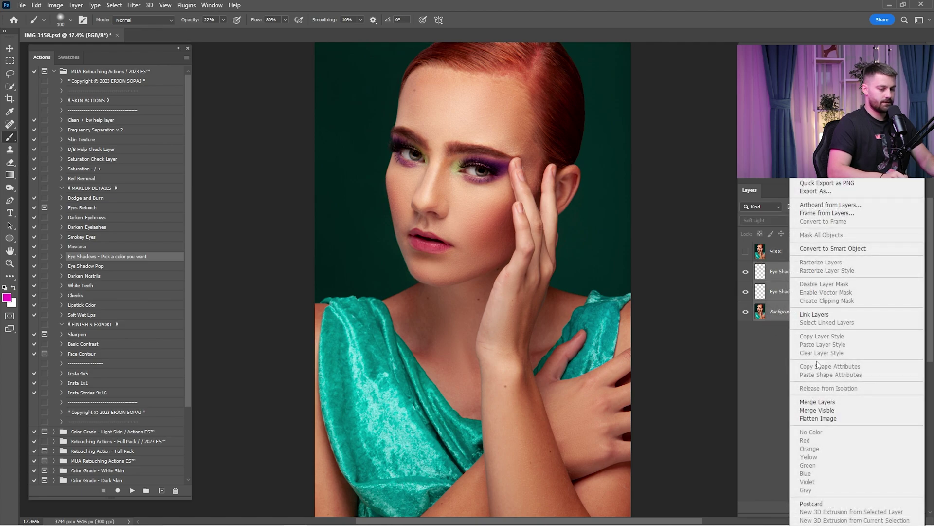
left_click(821, 402)
left_click(100, 266)
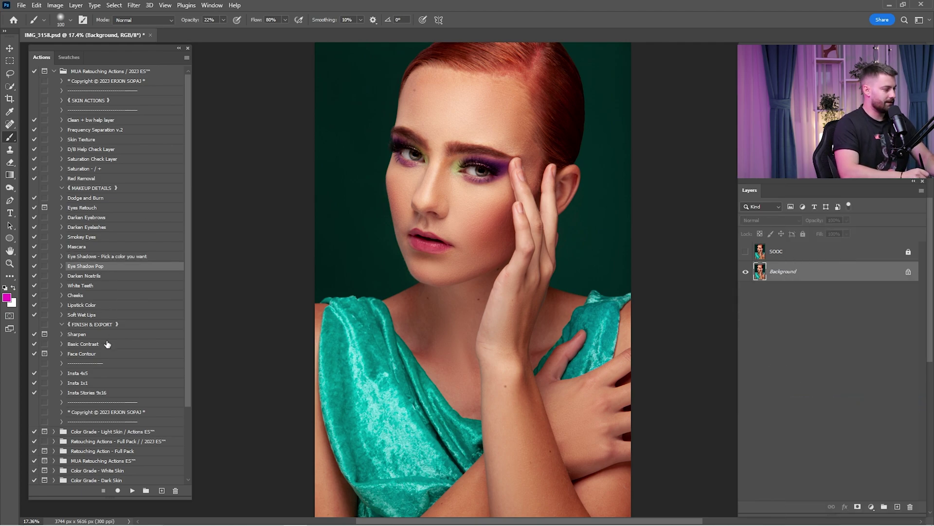
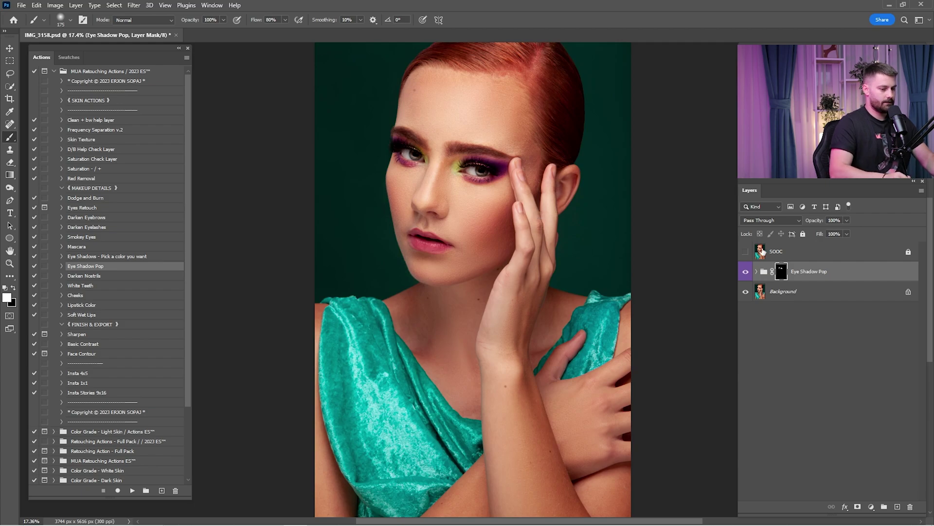
Compare the portrait with and without the Eye Shadow Pop group and set the group's opacity to 45%.
left_click(745, 273)
left_click(746, 272)
left_click(746, 273)
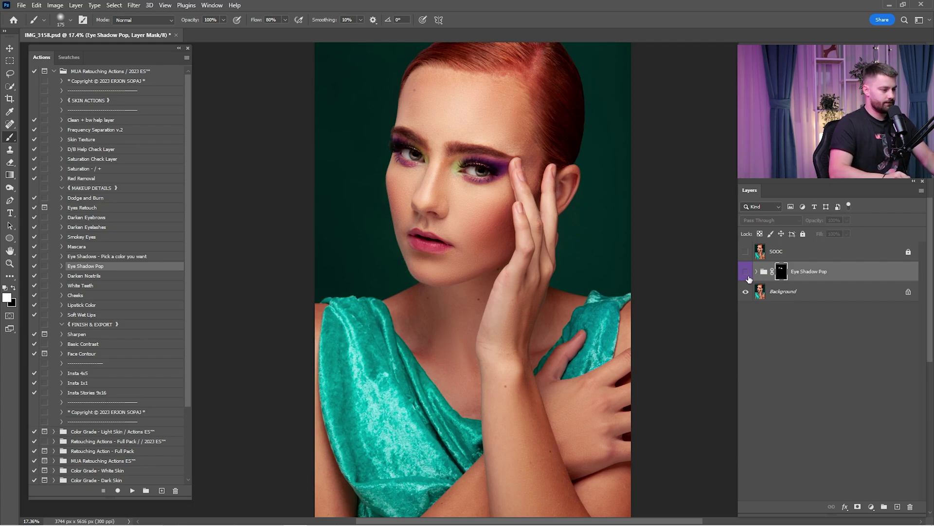
left_click(746, 272)
left_click(750, 275)
left_click(750, 276)
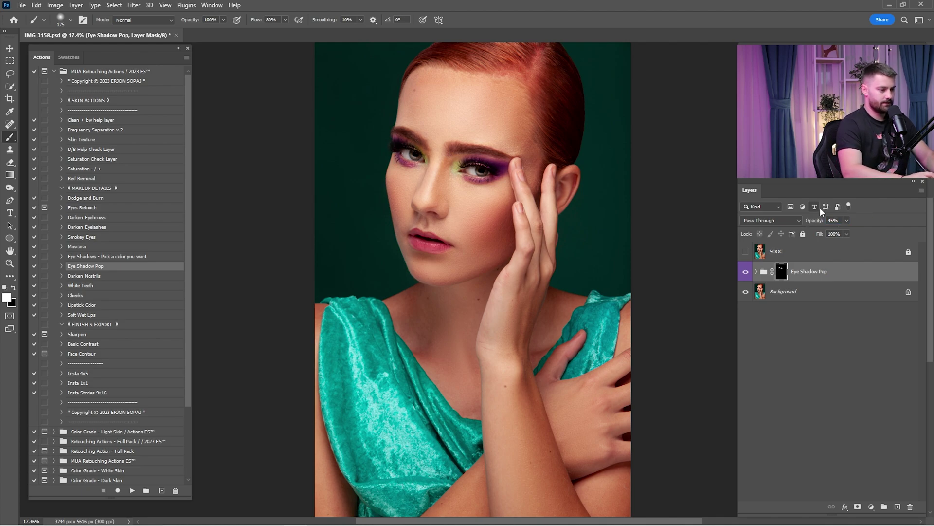
Merge the Eye Shadow Pop group with the Background and run the Darken Nostrils action.
left_click(786, 292, "shift")
right_click(812, 292)
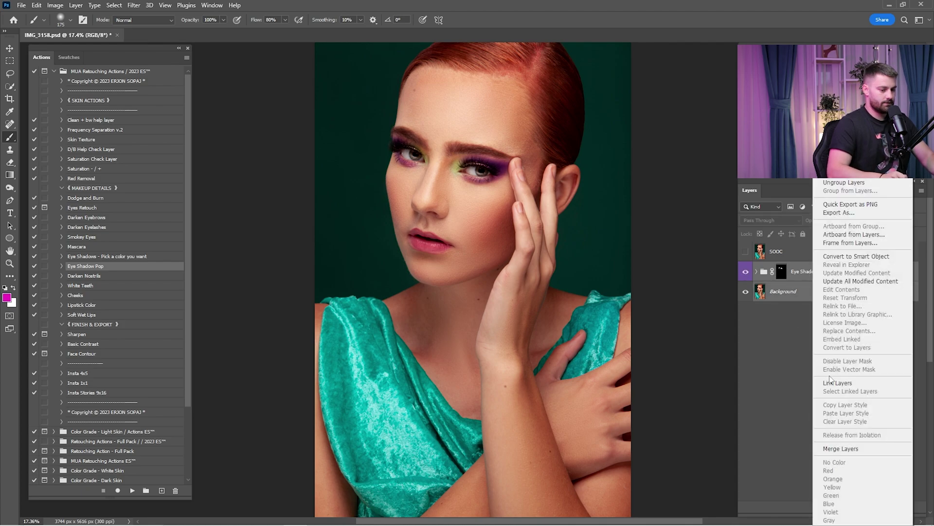
left_click(836, 449)
left_click(97, 275)
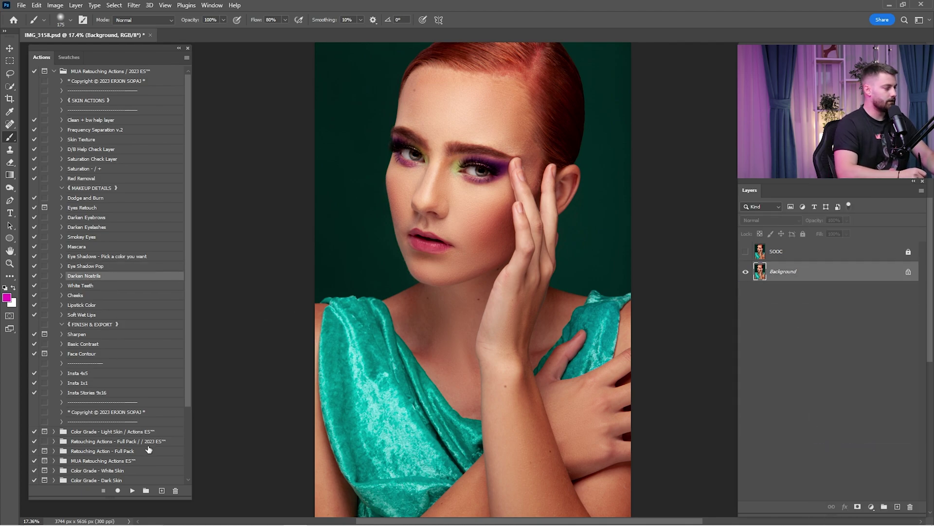
left_click(131, 491)
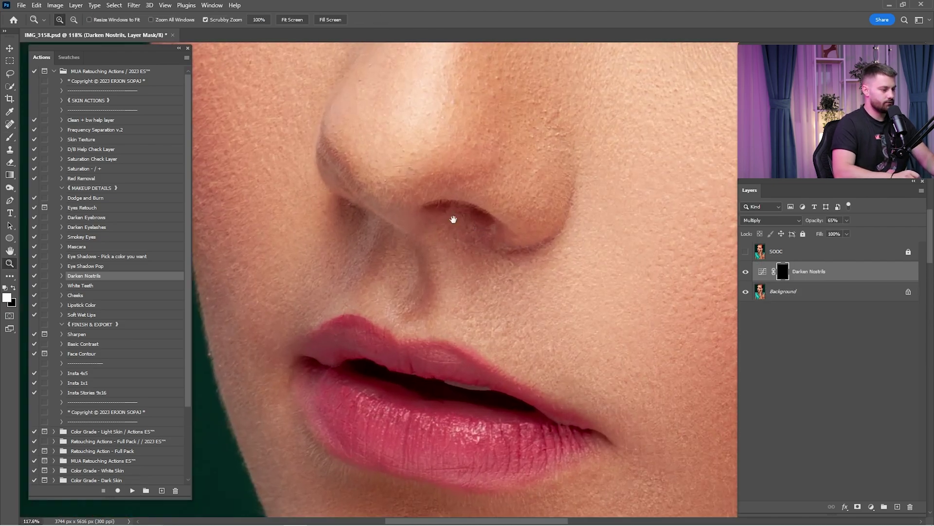
Paint white on the Darken Nostrils mask over both nostrils with a small brush.
mouse_move(453, 219)
left_mouse_down()
mouse_move(535, 239)
mouse_move(516, 228)
mouse_move(565, 228)
mouse_move(536, 228)
left_mouse_up()
key("b")
key("bracketleft")
key("bracketleft")
key("bracketleft")
key("bracketleft")
key("bracketleft")
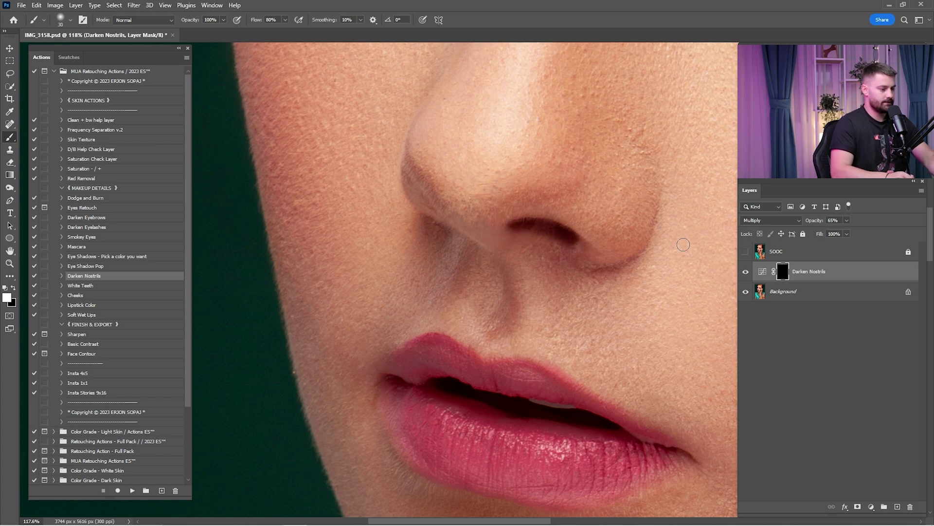
left_click_drag(427, 223, 492, 226)
key("ctrl+space")
key("ctrl+space")
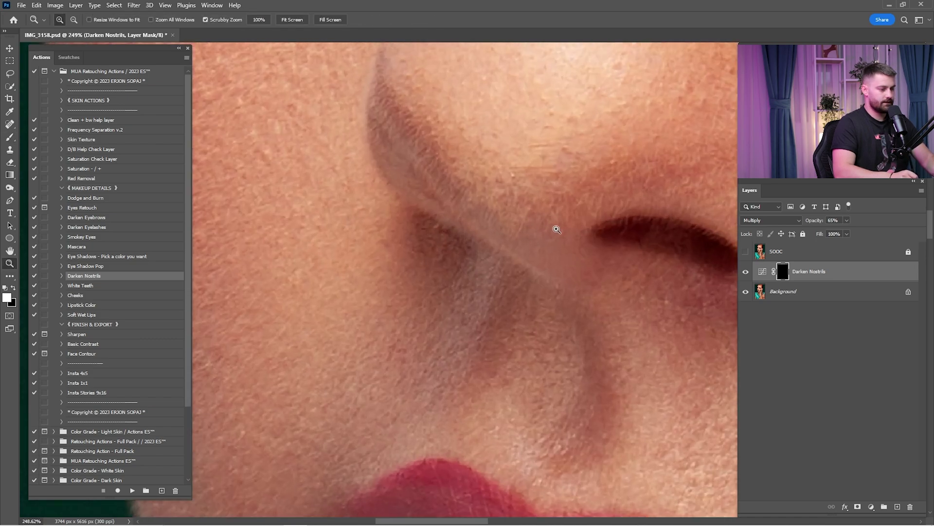
left_click_drag(555, 229, 487, 231)
Lower the Darken Nostrils layer's opacity and merge the layer with the Background.
key("ctrl+0")
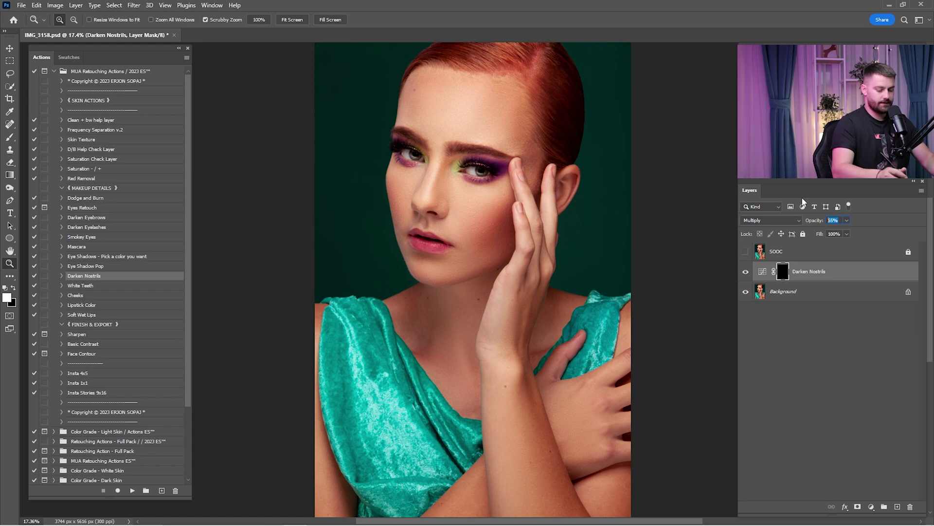
left_click(783, 291, "ctrl")
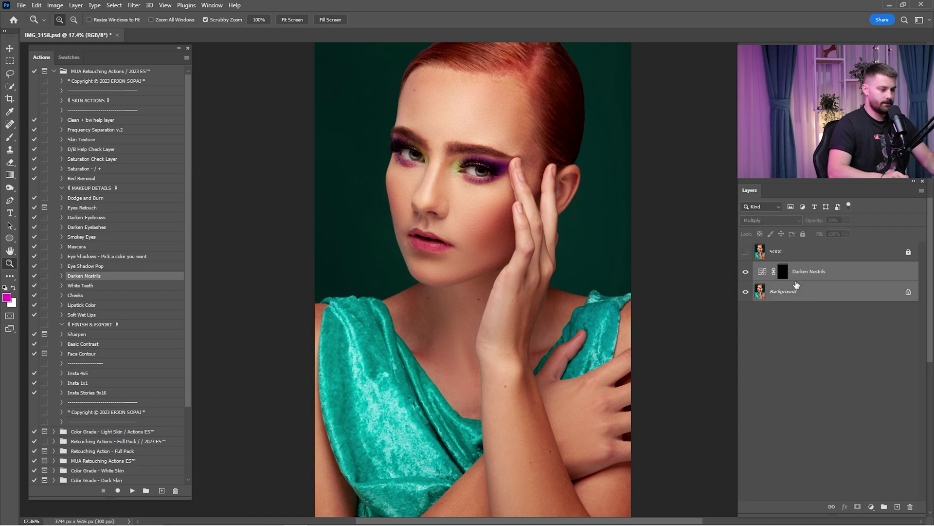
right_click(801, 292)
left_click(715, 401)
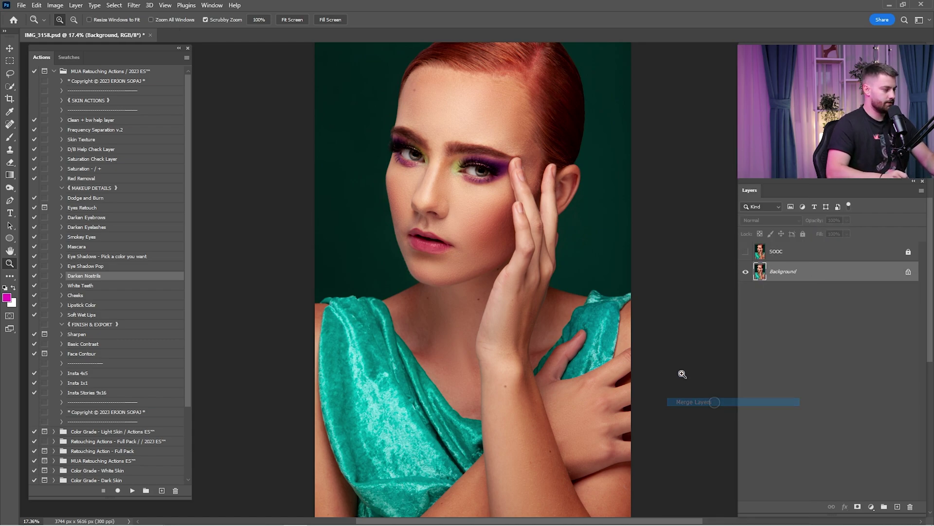
Skip the White Teeth action and run the Cheeks action.
left_click(106, 286)
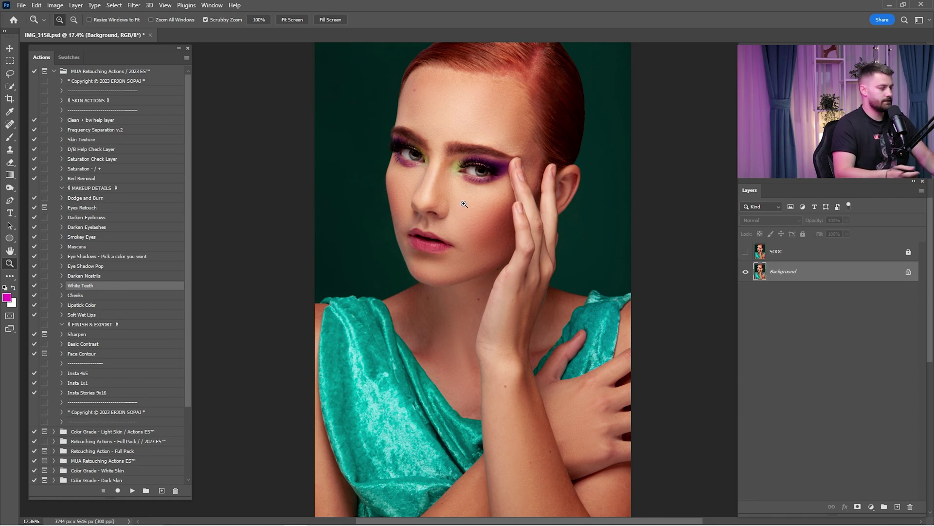
left_click(97, 296)
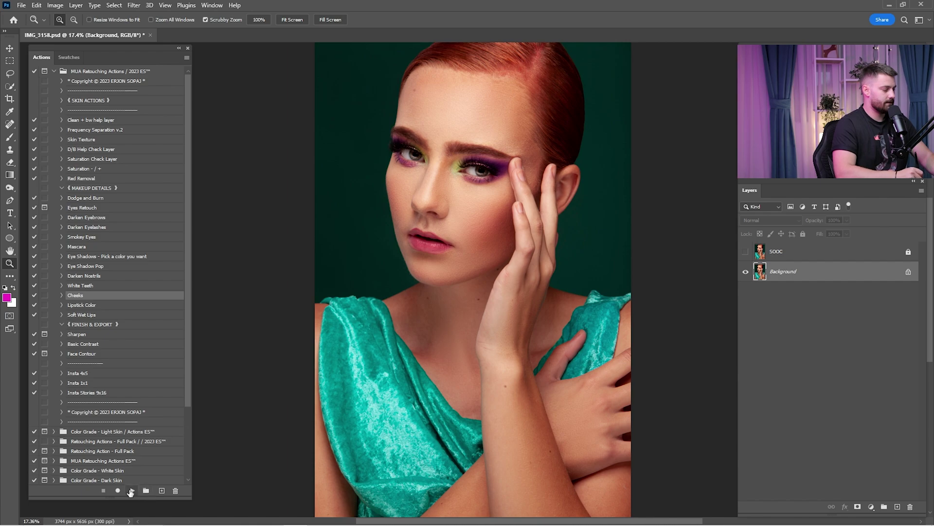
left_click(131, 491)
Paint white on the Cherry Cheeks mask over both cheeks to add blush, adjusting the brush size for each side.
left_click_drag(425, 238, 481, 280)
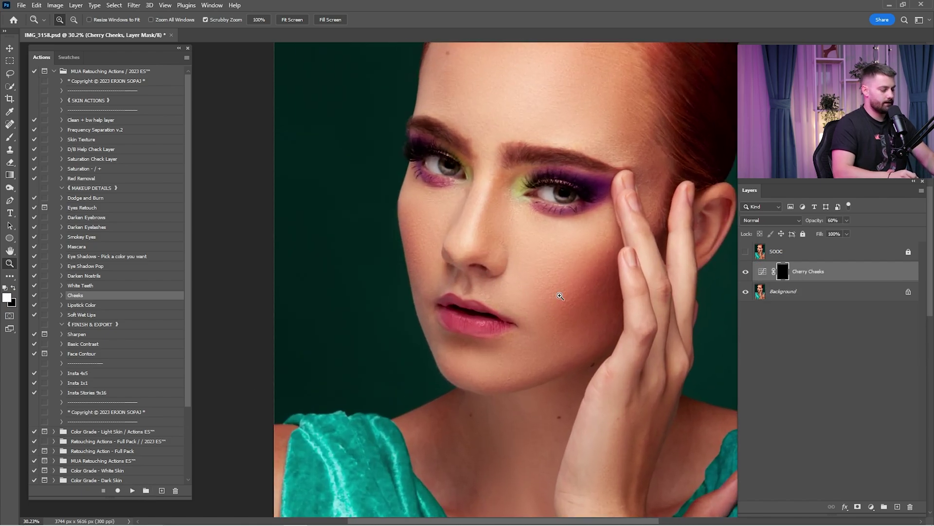
key("b")
left_click_drag(599, 278, 590, 277)
key("bracketleft")
left_click_drag(414, 231, 421, 263)
key("bracketright")
key("bracketright")
Paint black on the Cherry Cheeks mask to remove the blush from the fingers beside the cheek.
key("x")
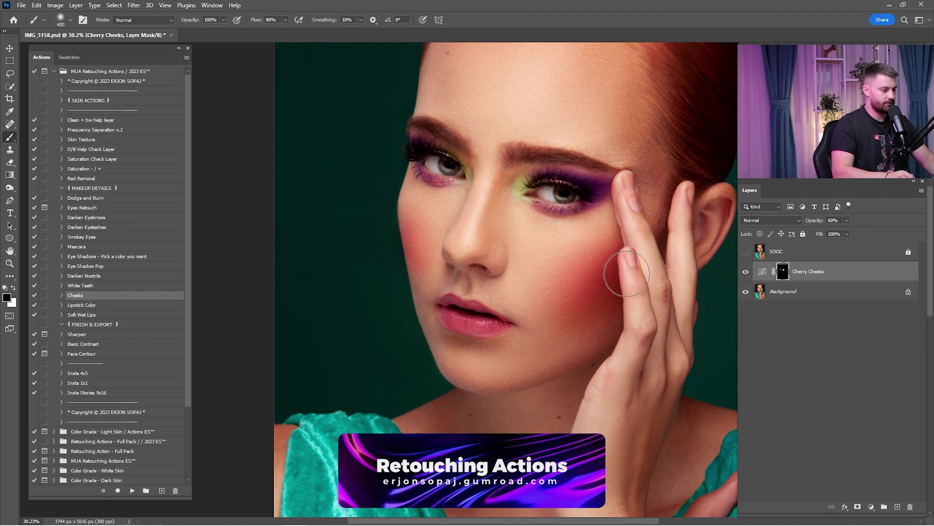
key("z")
left_click_drag(619, 253, 627, 252)
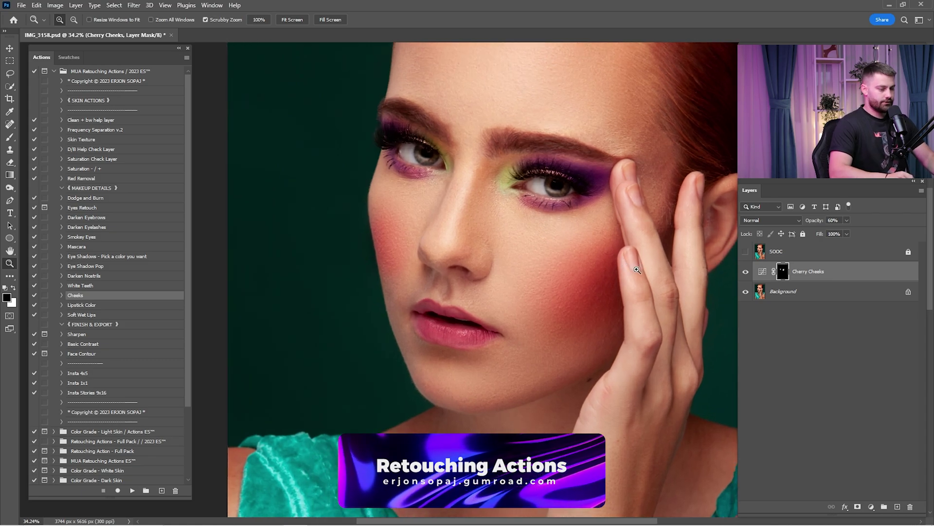
key("b")
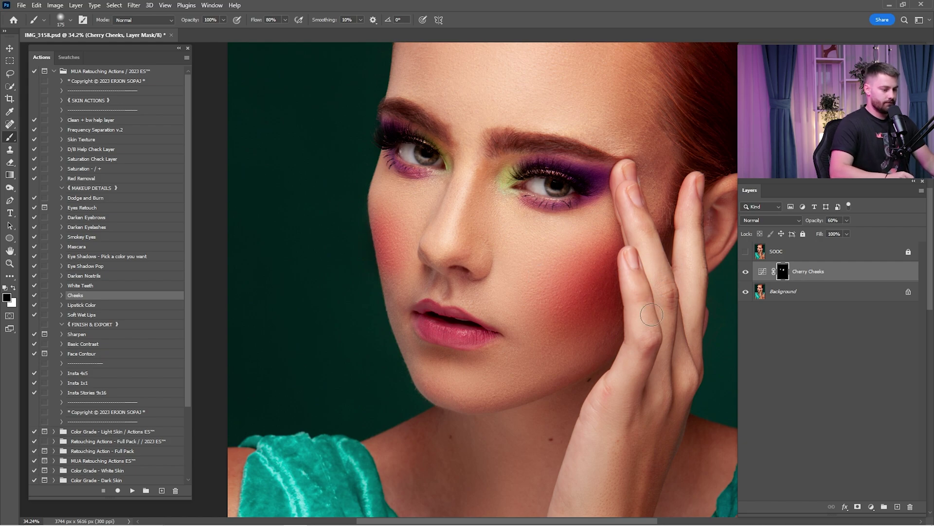
Mask the blush off the green backdrop along the far cheek's edge with a smaller 100-pixel brush.
key("z")
left_click_drag(400, 200, 431, 201)
mouse_move(363, 246)
left_mouse_down()
mouse_move(499, 213)
mouse_move(505, 230)
left_mouse_up()
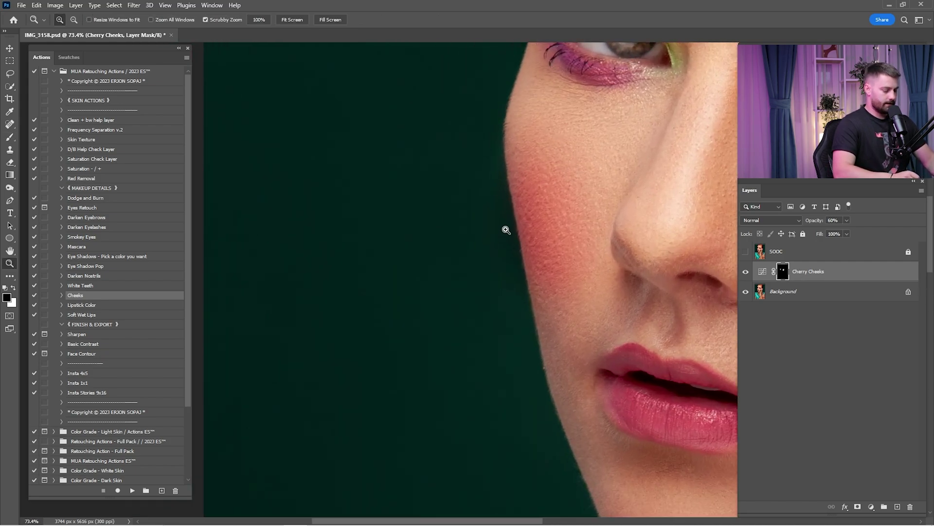
key("b")
key("bracketleft")
key("bracketleft")
key("bracketleft")
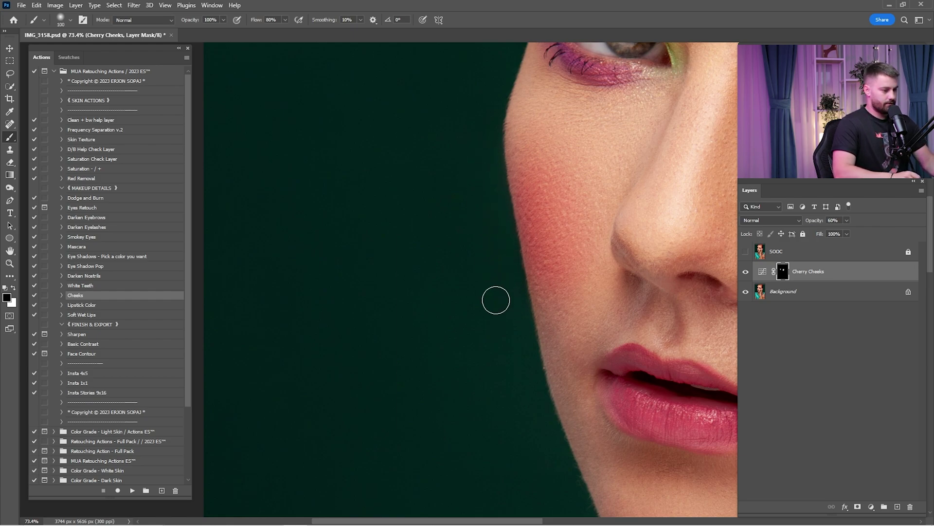
Compare the whole portrait with and without the Cherry Cheeks layer and set its opacity to 25%.
key("ctrl+0")
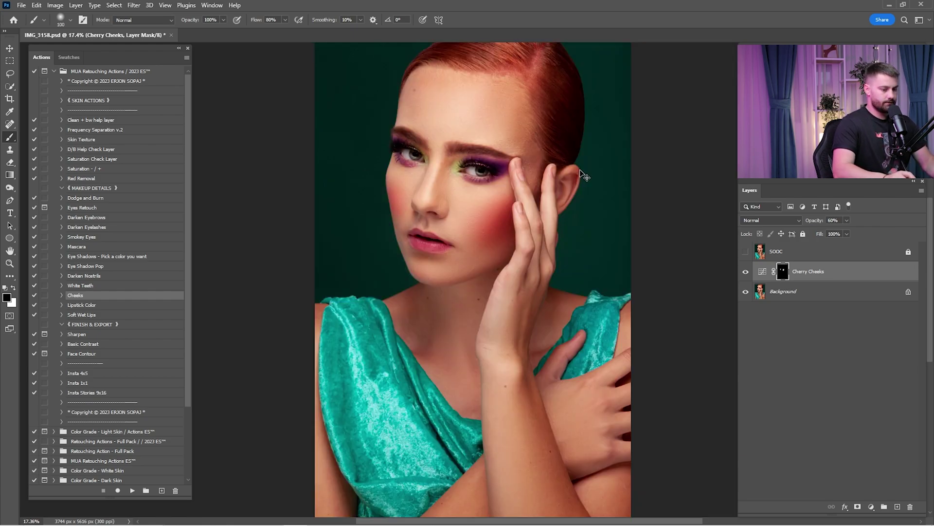
left_click(746, 273)
left_click(746, 274)
left_click(746, 273)
left_click(746, 274)
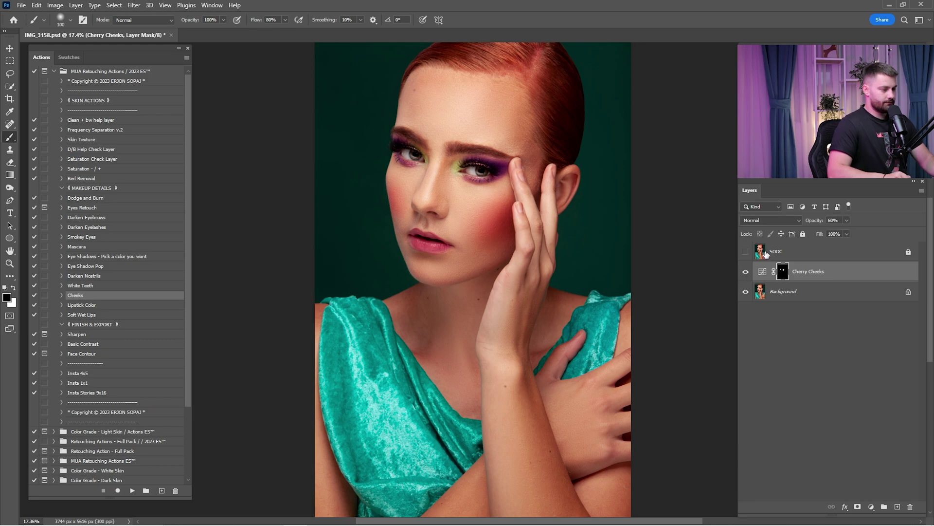
type("25")
key("Return")
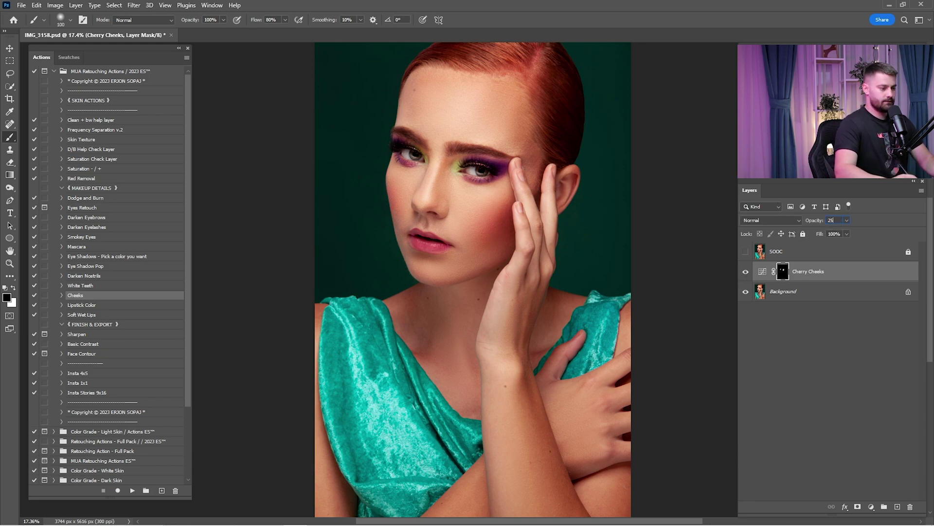
Merge the Cherry Cheeks layer with Background and run the Lipstick Color action.
left_click(826, 295, "shift")
right_click(826, 292)
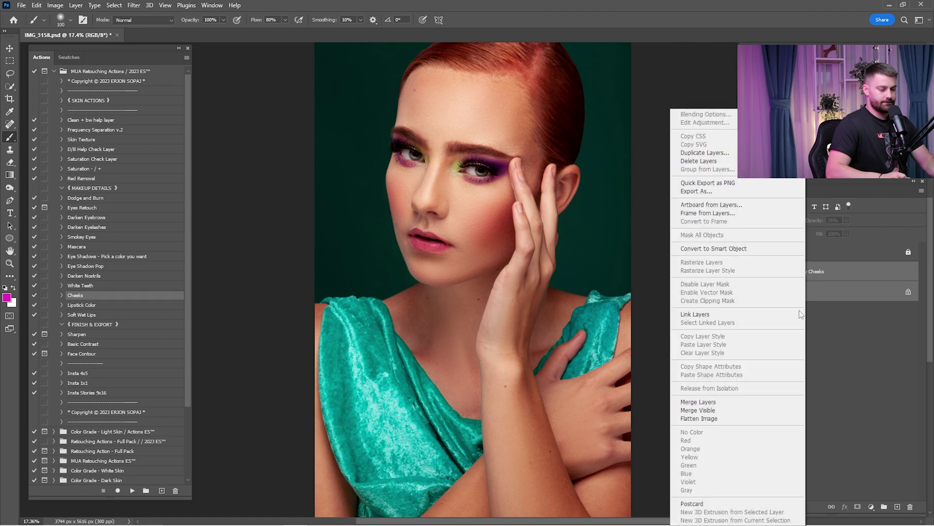
left_click(735, 396)
left_click(88, 305)
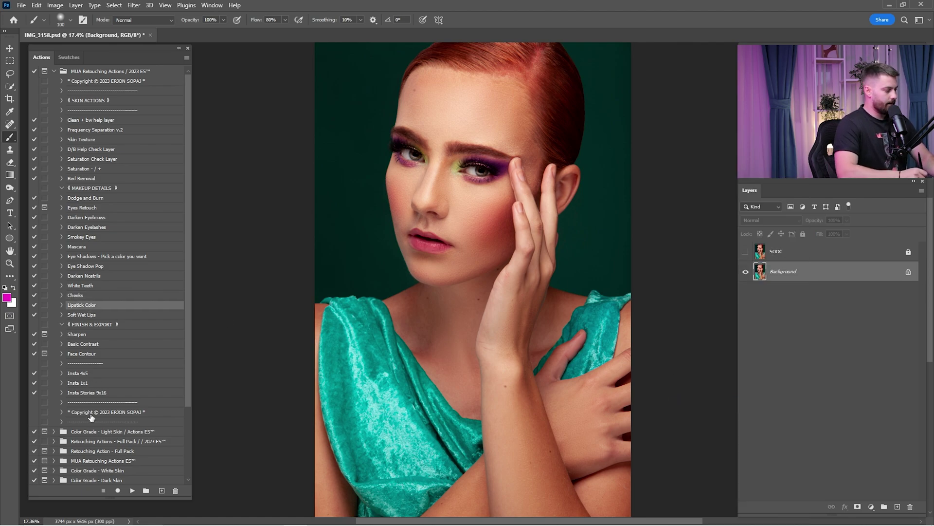
left_click(131, 490)
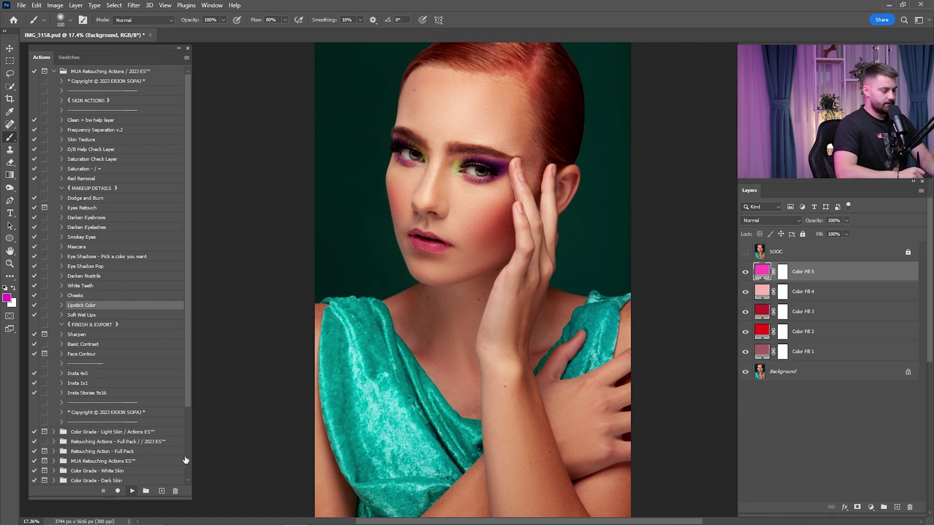
Paint white on the Lipstick Colors group mask over the upper and lower lips.
key("z")
left_click_drag(406, 230, 531, 291)
key("b")
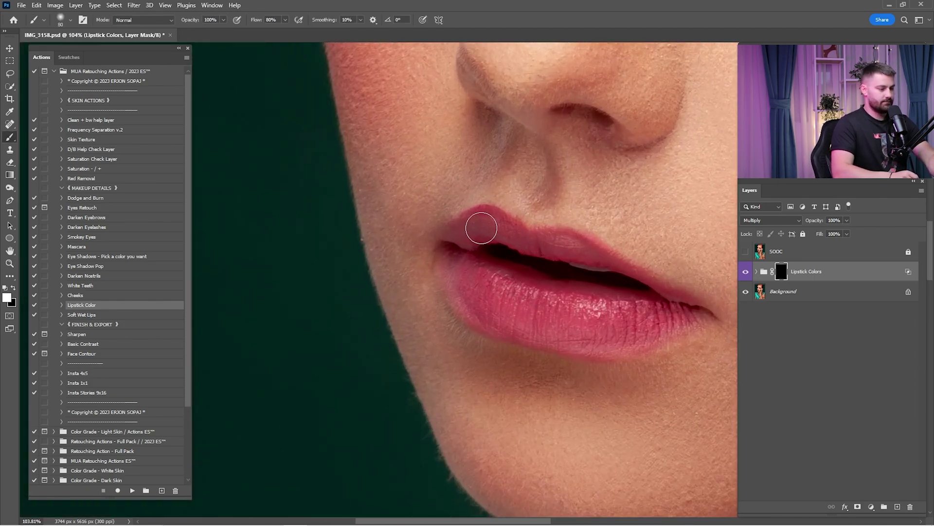
left_click(757, 271)
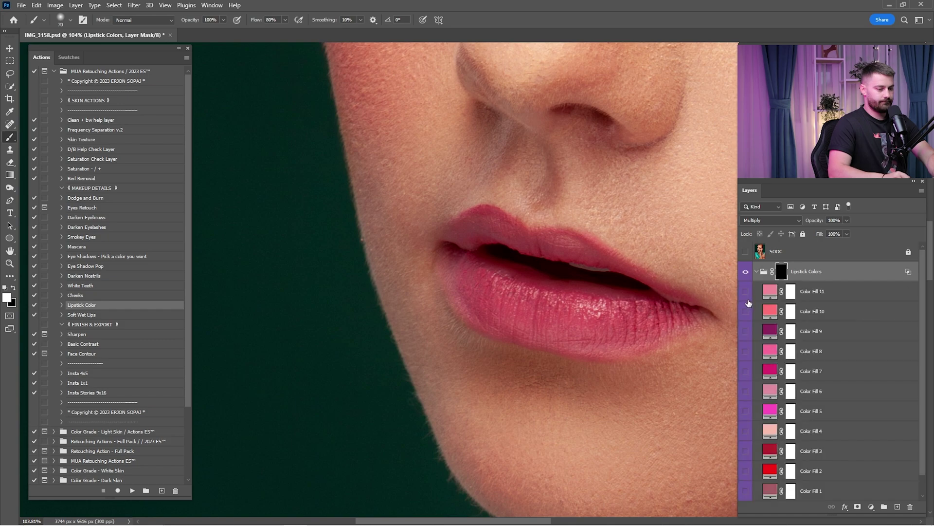
left_click(757, 272)
key("bracketleft")
key("bracketright")
mouse_move(505, 238)
left_mouse_down()
mouse_move(585, 250)
mouse_move(688, 301)
mouse_move(680, 314)
mouse_move(654, 308)
mouse_move(643, 323)
mouse_move(544, 331)
mouse_move(589, 311)
mouse_move(463, 264)
mouse_move(463, 293)
mouse_move(474, 304)
mouse_move(603, 335)
mouse_move(575, 342)
mouse_move(615, 344)
mouse_move(704, 320)
mouse_move(664, 286)
mouse_move(568, 241)
left_mouse_up()
Refine the Lipstick Colors mask along the lip edges with a smaller brush of about 45 pixels, checking coverage with the mask overlay.
key("bracketright")
key("bracketleft")
key("bracketleft")
key("bracketleft")
key("bracketleft")
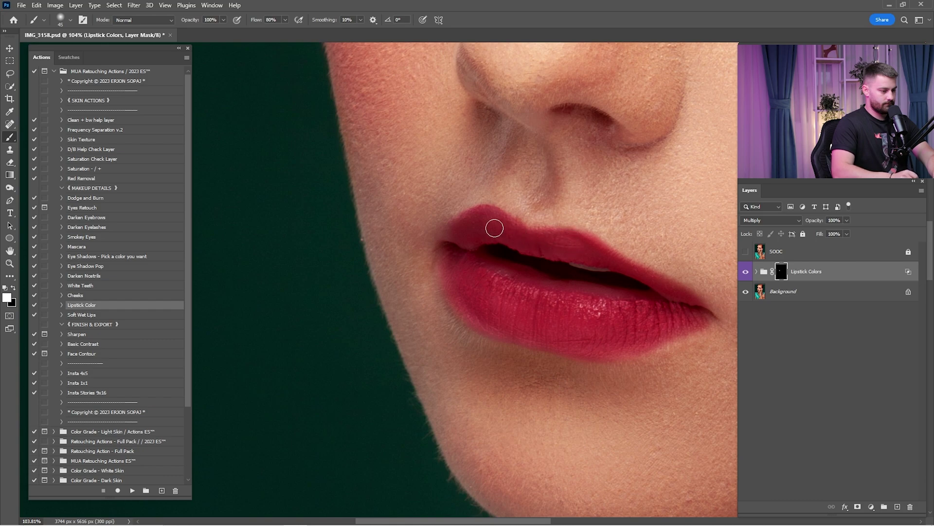
mouse_move(495, 228)
left_mouse_down()
mouse_move(449, 236)
mouse_move(446, 263)
mouse_move(471, 311)
mouse_move(517, 335)
mouse_move(599, 348)
mouse_move(675, 333)
mouse_move(650, 341)
mouse_move(708, 318)
mouse_move(712, 308)
mouse_move(663, 277)
left_mouse_up()
left_click_drag(605, 293, 484, 261)
key("backslash")
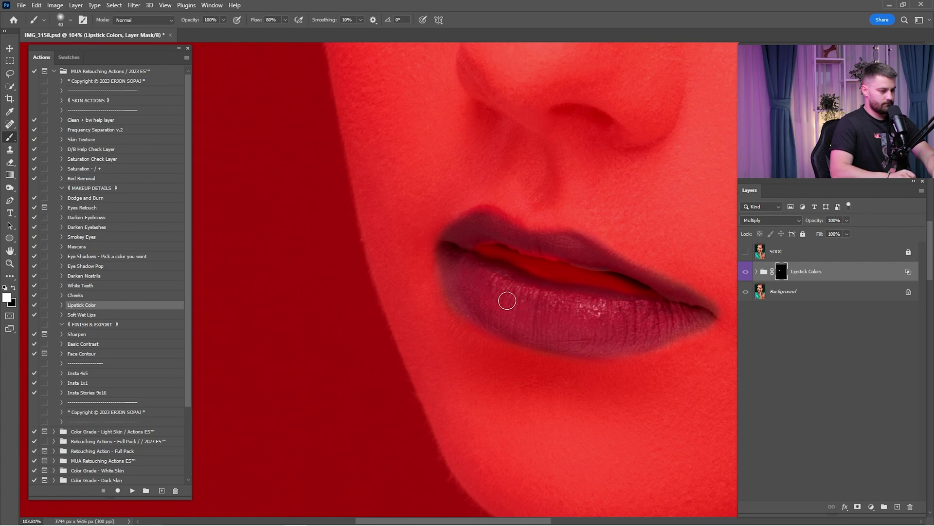
key("backslash")
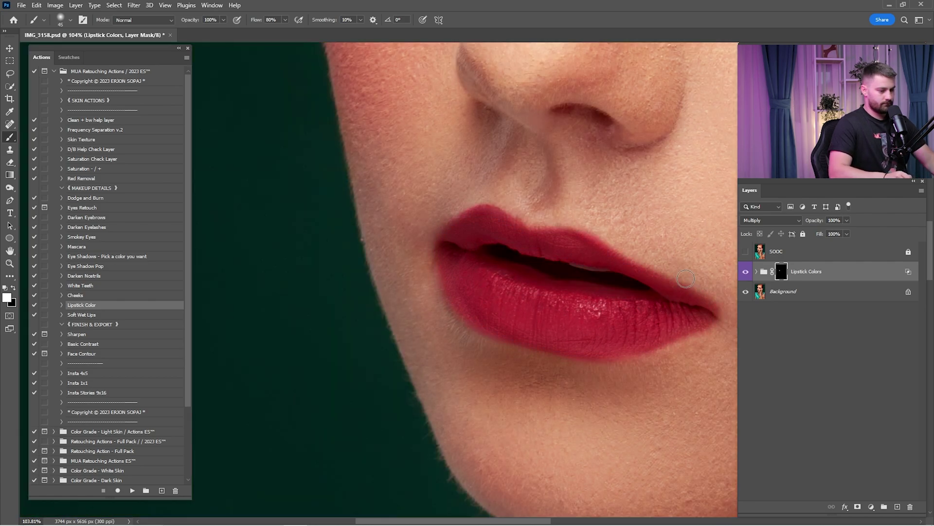
Compare the lips with and without the Lipstick Colors group, in the whole portrait and close up.
key("z")
left_click_drag(692, 276, 565, 336)
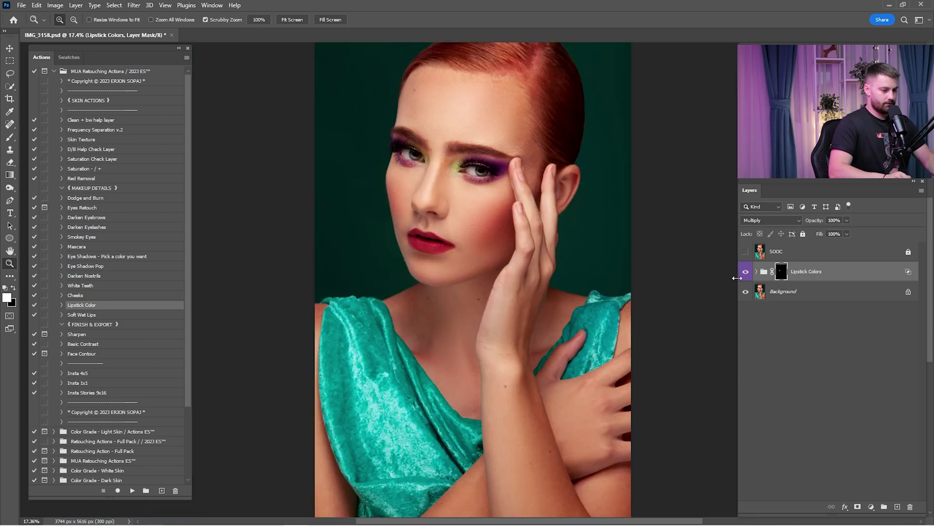
left_click_drag(401, 227, 632, 292)
left_click(745, 271)
left_click(747, 272)
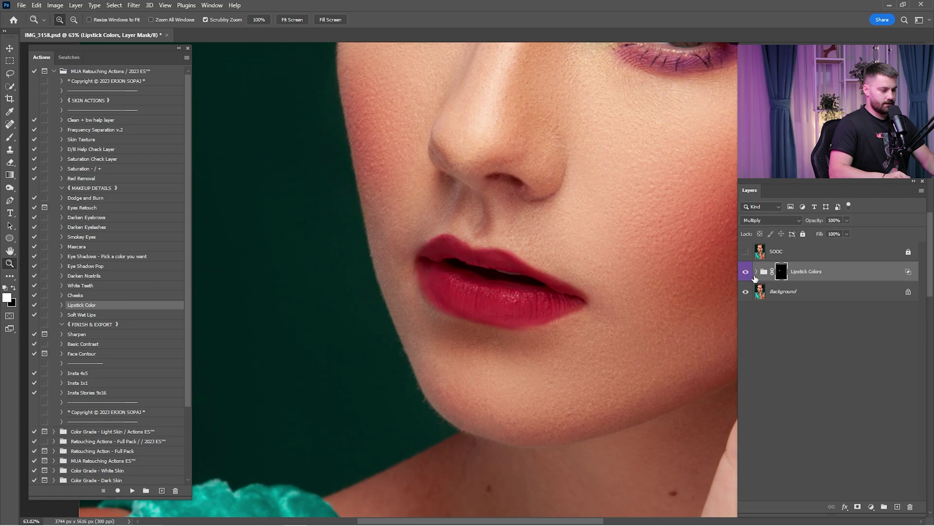
left_click_drag(584, 273, 632, 274)
key("b")
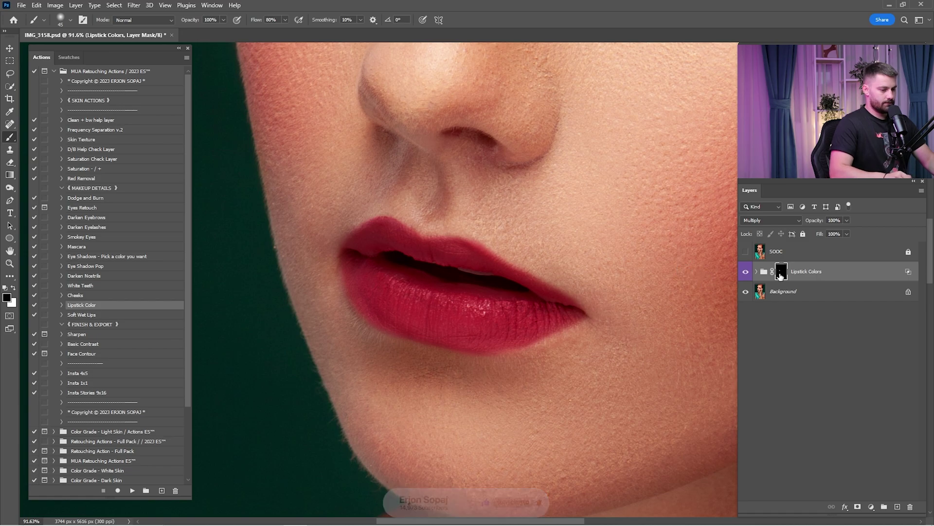
Expand the Lipstick Colors group and hide its Color Fill 11 layer.
left_click(757, 272)
left_click_drag(706, 318, 618, 321)
left_click_drag(614, 316, 558, 244)
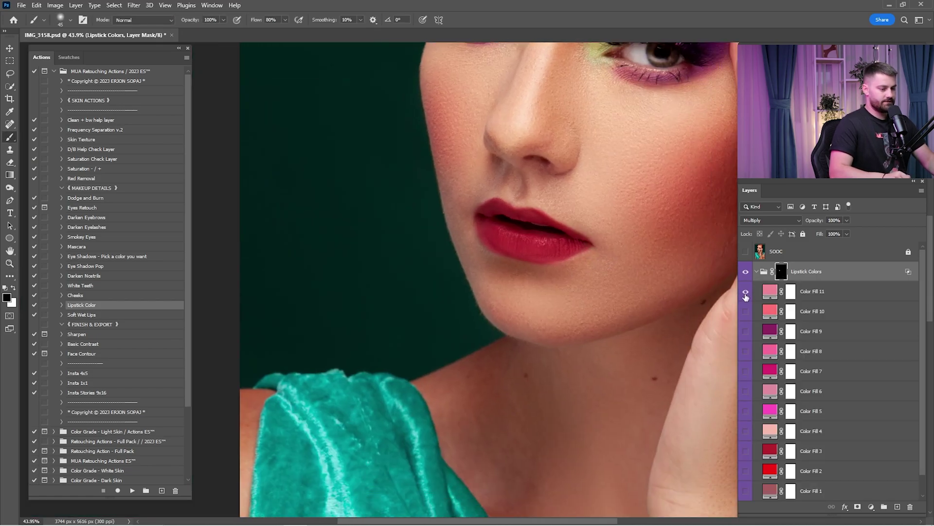
left_click(745, 292)
key("ctrl+0")
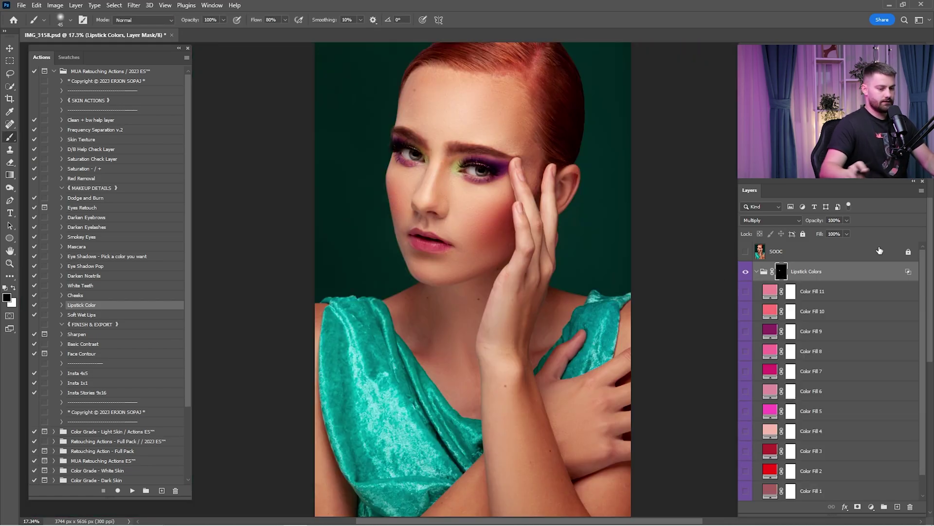
Preview each lipstick shade on the whole portrait in turn, from Color Fill 1 up to Color Fill 11.
scroll(765, 468, "down", 1)
left_click(746, 471)
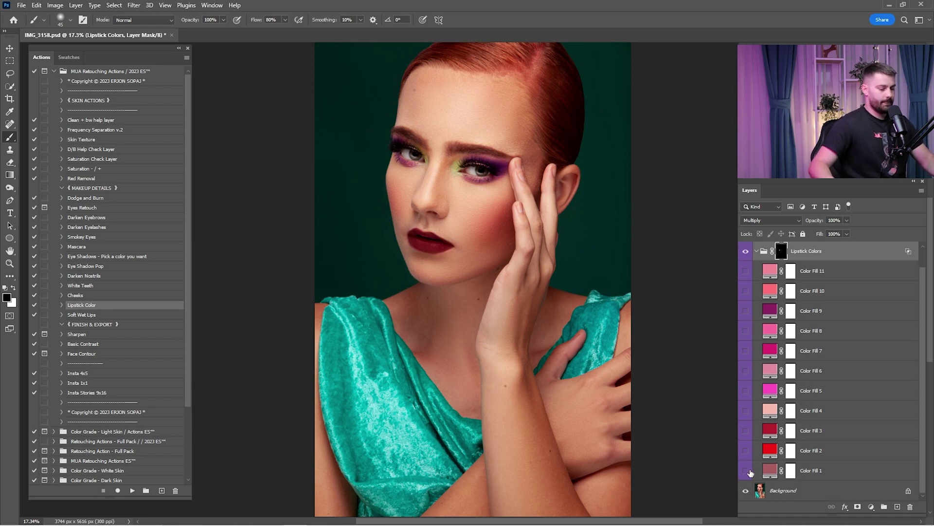
left_click(746, 470)
left_click(748, 451)
left_click(746, 451)
left_click(746, 431)
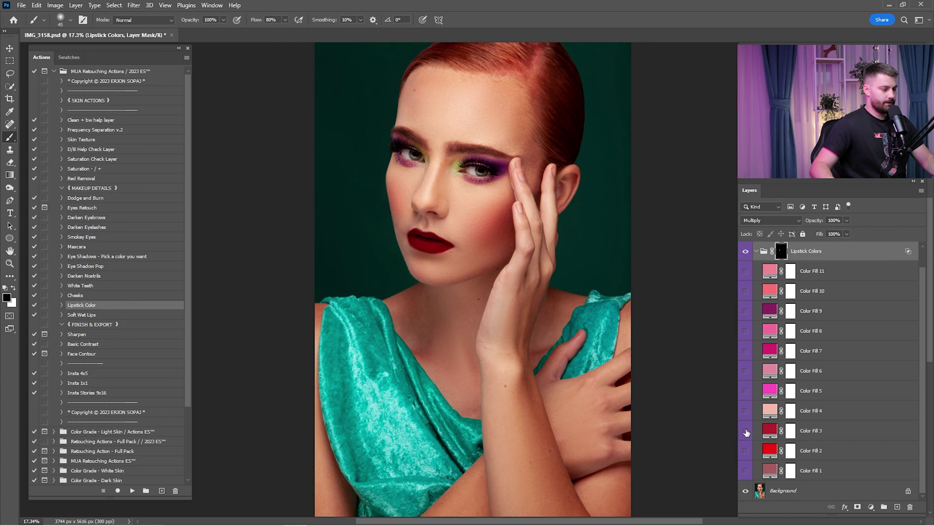
left_click(746, 431)
left_click(746, 410)
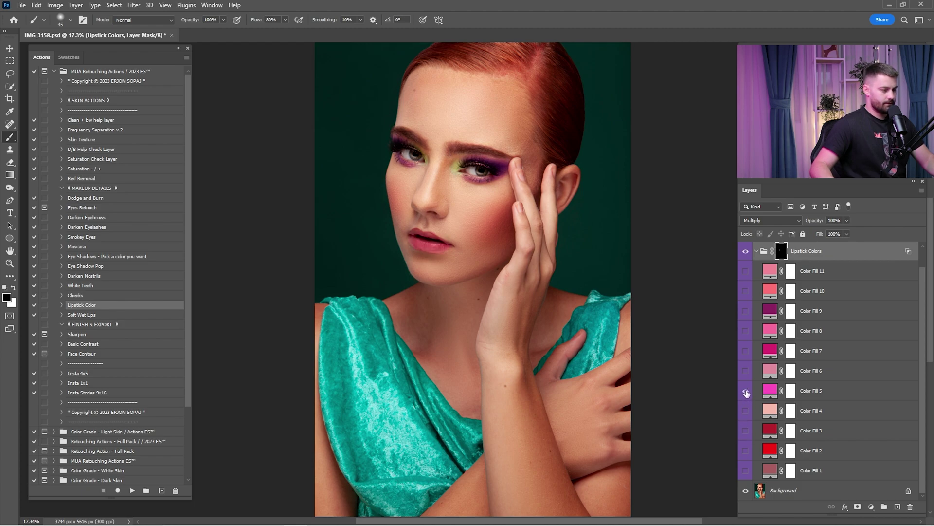
left_click(746, 391)
left_click(747, 371)
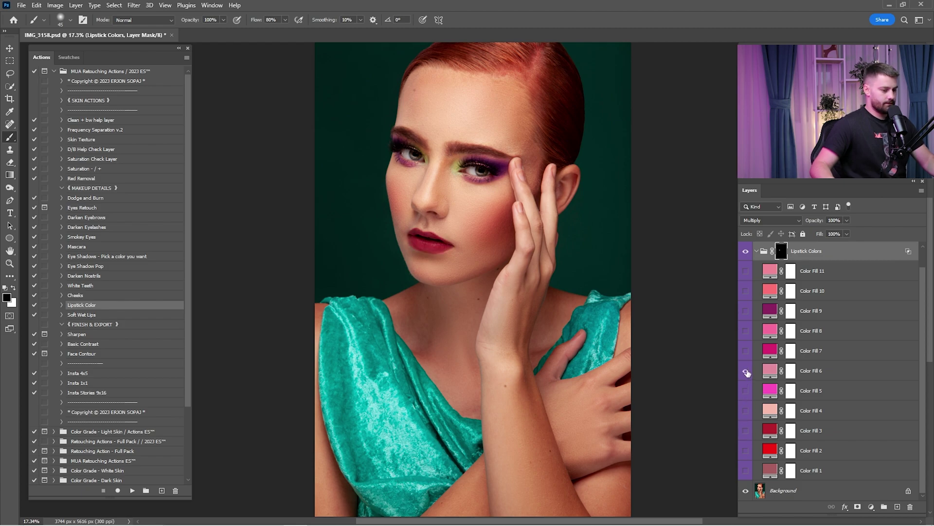
left_click(746, 370)
left_click(746, 351)
left_click(746, 351)
left_click(747, 332)
left_click(746, 333)
left_click(746, 311)
left_click(746, 312)
left_click(746, 291)
left_click(746, 291)
left_click(746, 271)
left_click(746, 271)
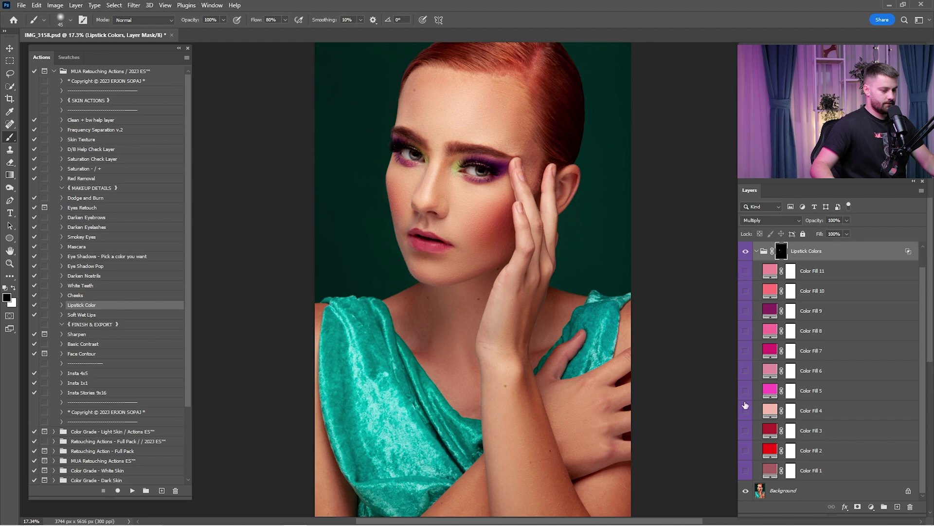
Show Color Fill 4 as the lipstick shade, collapse the group and compare the lips with and without it.
left_click(746, 411)
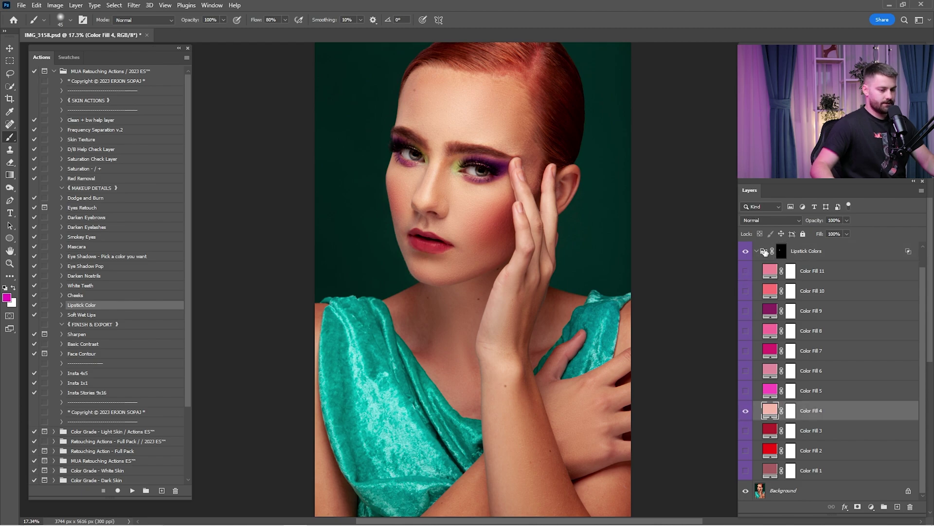
left_click(756, 251)
left_click(746, 275)
left_click(747, 275)
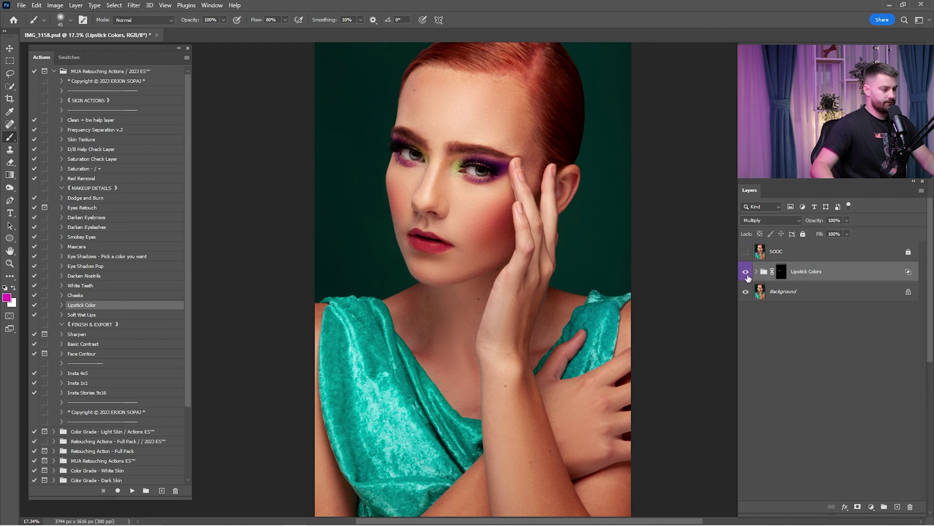
Set the Lipstick Colors group's opacity to 55% and compare the portrait with and without the group.
type("55")
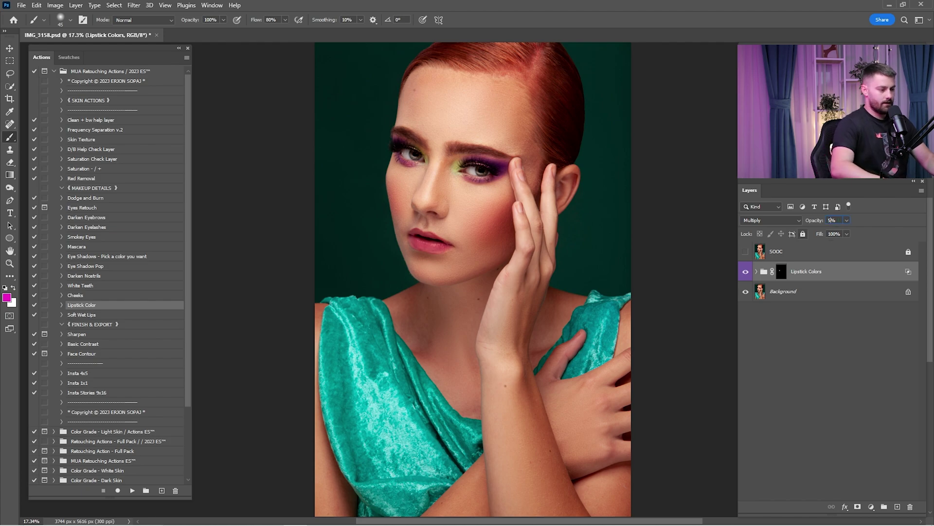
key("Return")
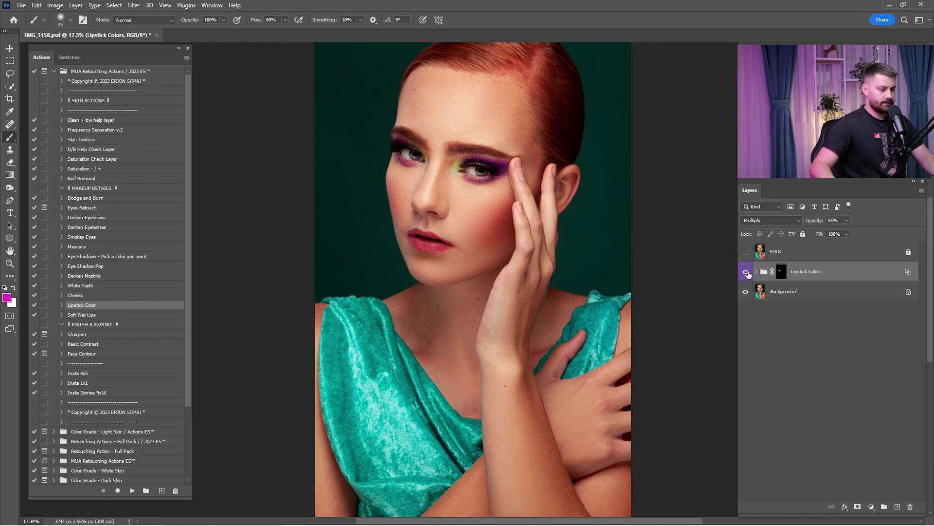
left_click(746, 273)
left_click(747, 272)
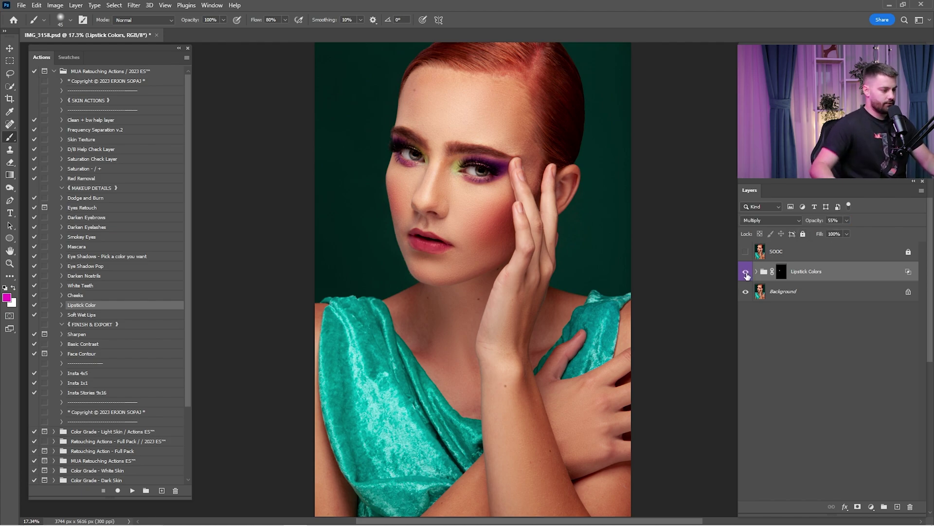
Merge the Lipstick Colors group with Background and run the Soft Wet Lips action.
left_click(787, 291, "shift")
right_click(816, 366)
left_click(853, 449)
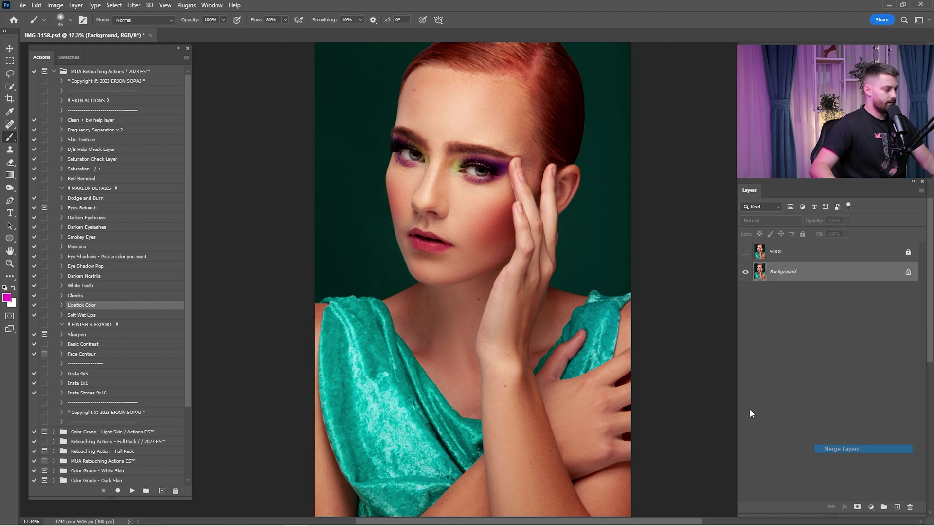
left_click(85, 315)
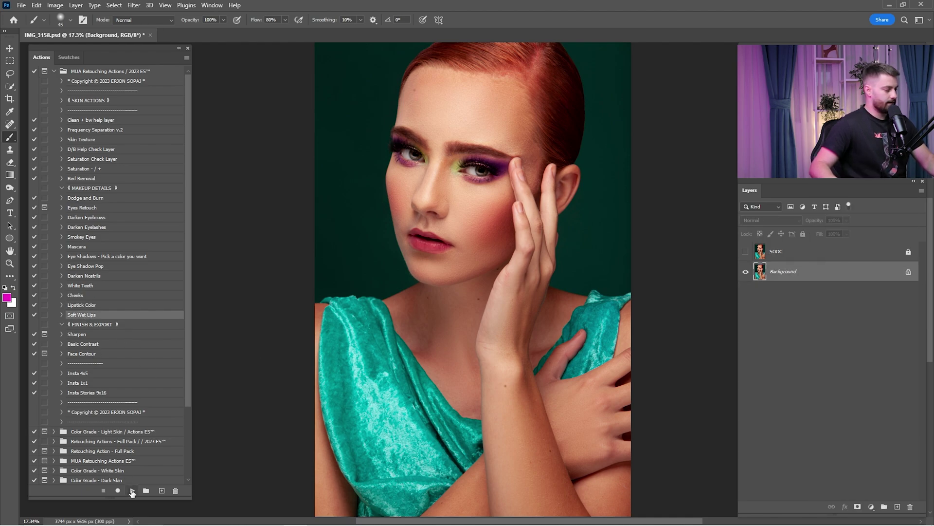
left_click(132, 490)
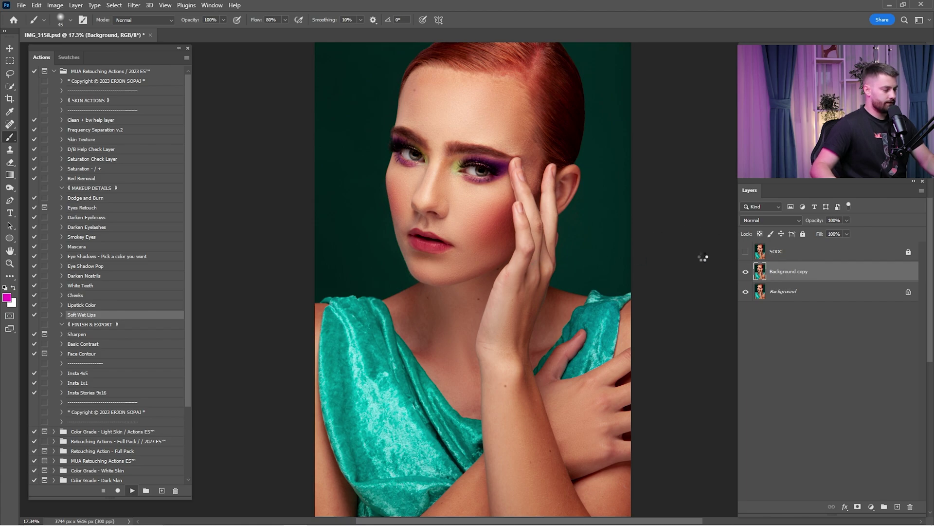
Paint white on the Soft Wet Lips mask over both lips with a 50-pixel brush.
key("z")
left_click_drag(373, 231, 432, 266)
mouse_move(558, 263)
left_mouse_down()
mouse_move(461, 247)
mouse_move(482, 273)
mouse_move(585, 293)
mouse_move(526, 247)
mouse_move(493, 237)
left_mouse_up()
key("b")
key("bracketright")
key("bracketright")
key("bracketright")
key("bracketleft")
key("bracketleft")
key("bracketright")
mouse_move(452, 269)
left_mouse_down()
mouse_move(475, 294)
mouse_move(518, 299)
left_mouse_up()
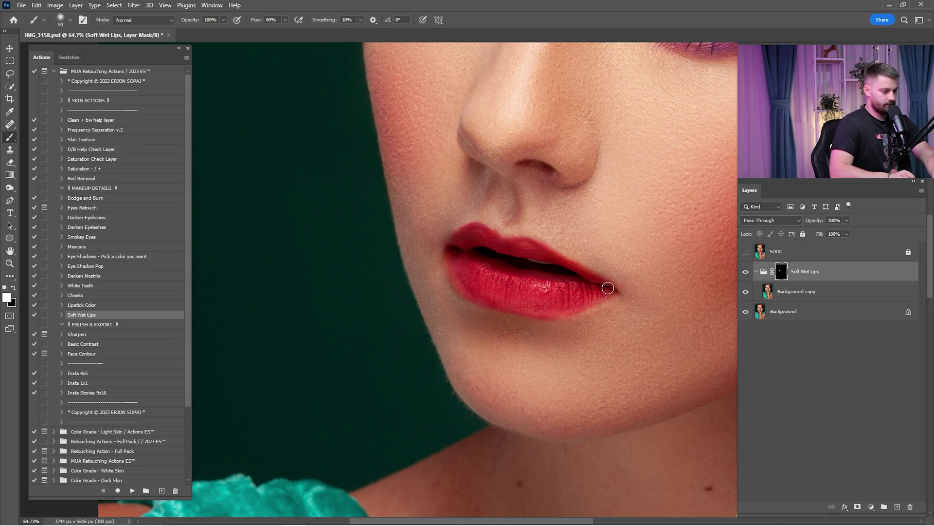
Compare the lips with and without the Soft Wet Lips group and set its opacity to 22%.
left_click_drag(515, 309, 599, 304)
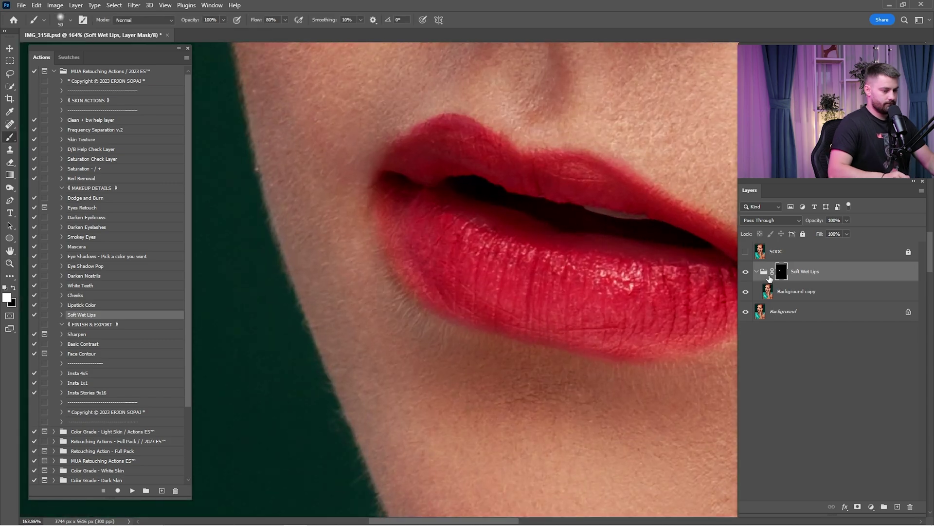
left_click(746, 273)
left_click(746, 272)
left_click(746, 272)
key("ctrl+0")
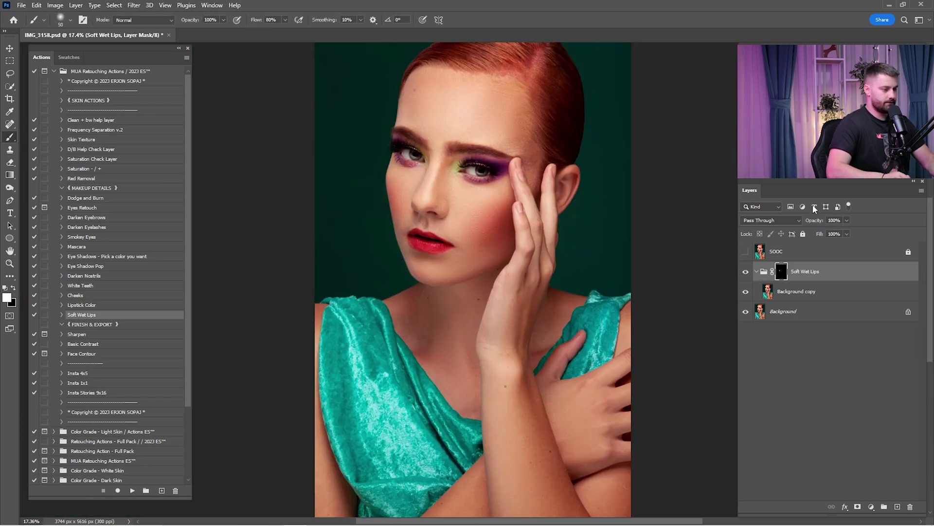
type("22")
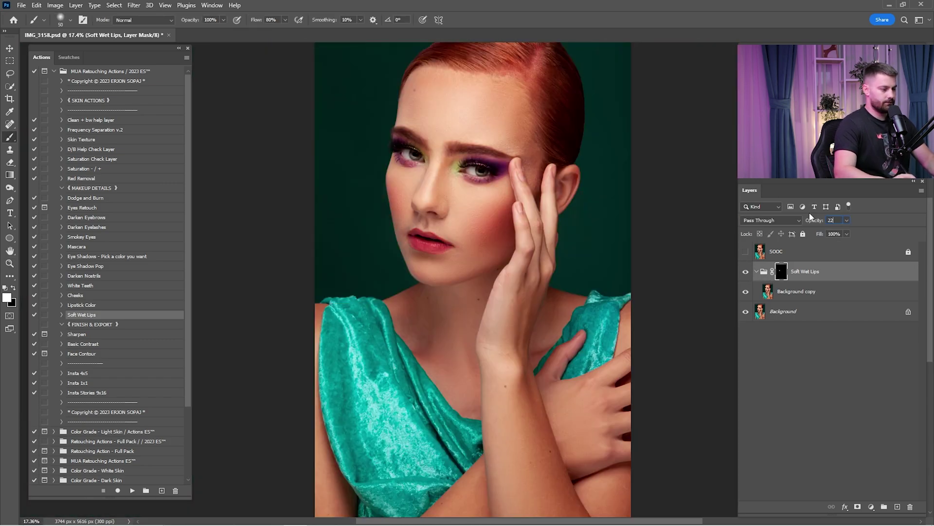
key("Return")
Merge the Soft Wet Lips group with the Background layer.
left_click(767, 314, "shift")
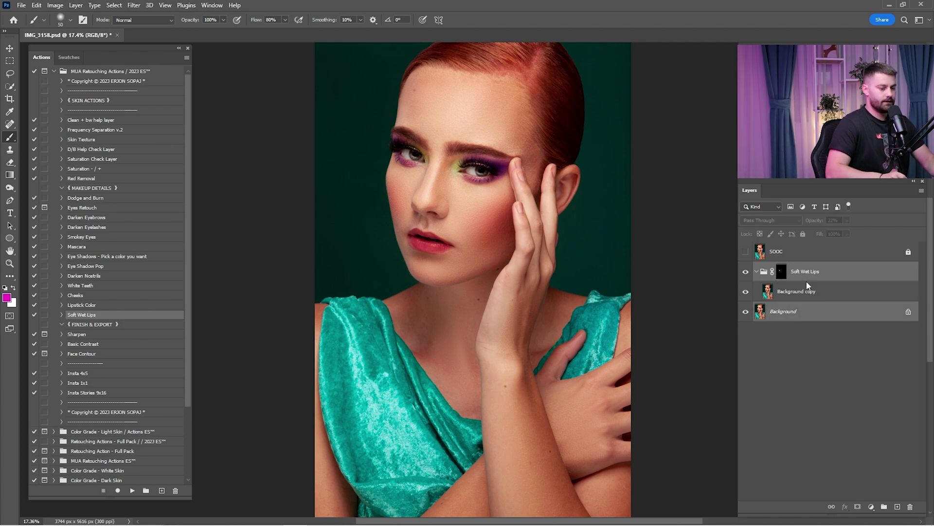
right_click(807, 287)
left_click(835, 448)
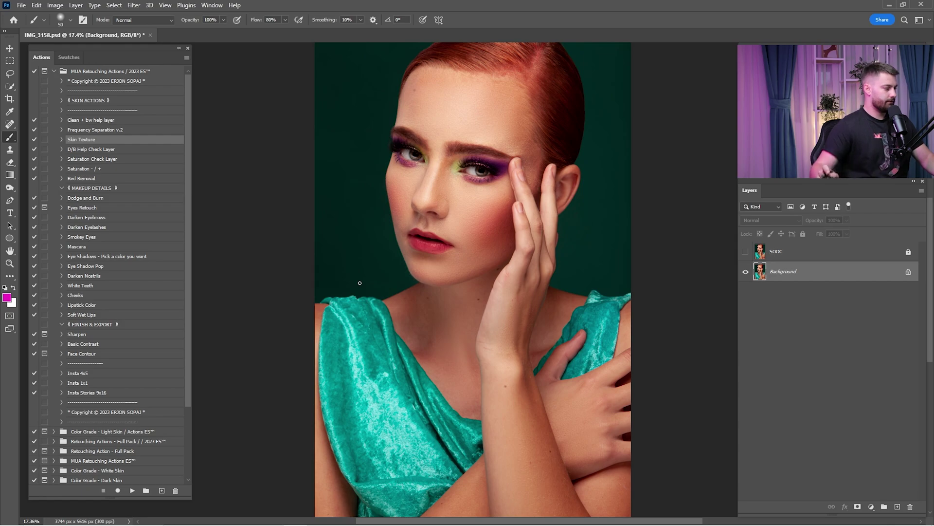
Run the Sharpen, Basic Contrast and Face Contour actions together, accepting the Gaussian Blur radius and the Sharpen messages.
left_click(83, 337)
left_click(85, 344, "ctrl")
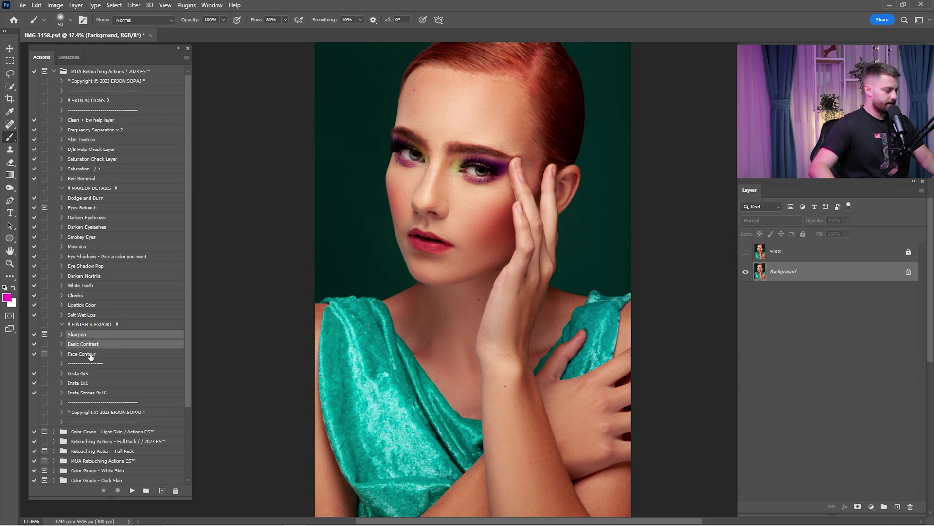
left_click(90, 354, "ctrl")
left_click(132, 490)
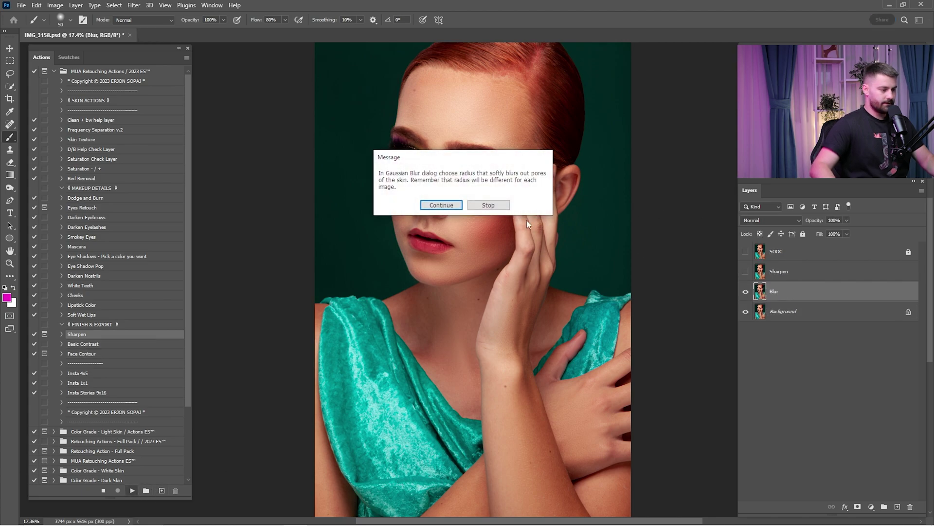
left_click(442, 213)
left_click(539, 227)
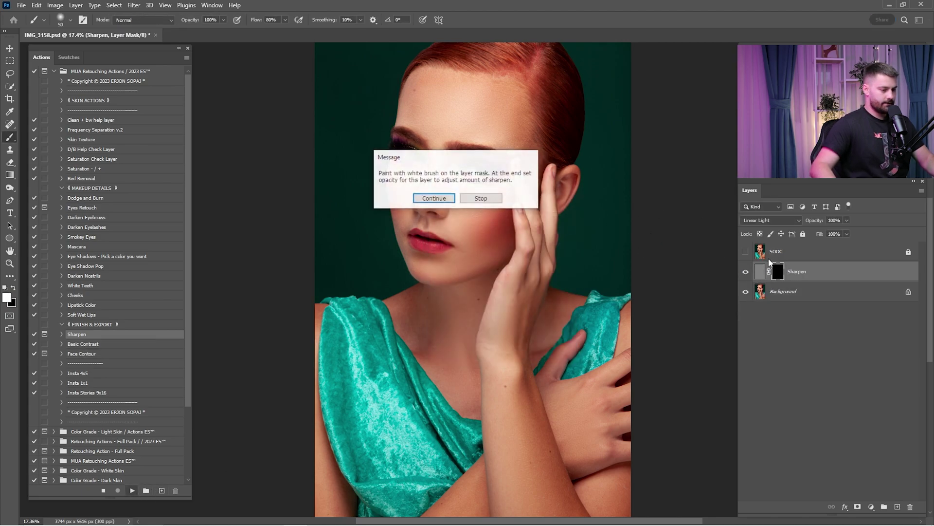
key("Return")
key("Return")
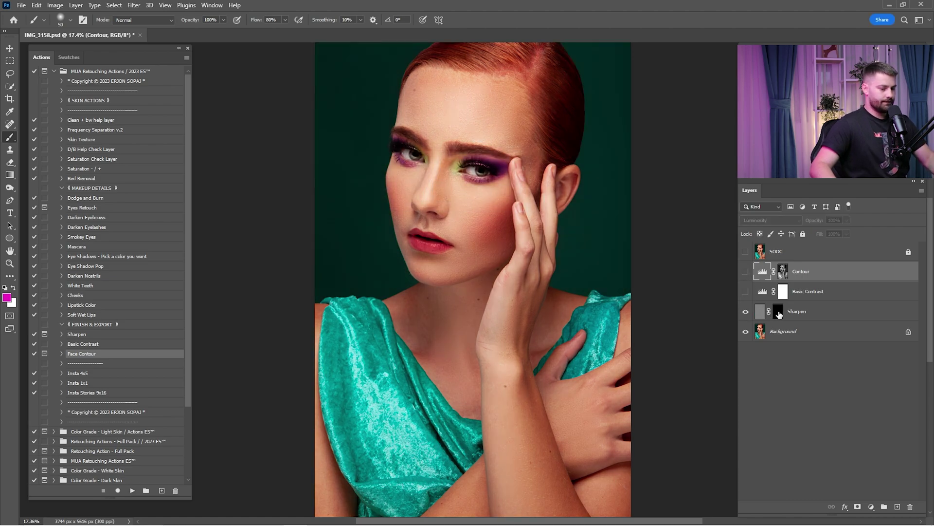
Invert the Sharpen layer mask to white and compare the eye area with and without the Sharpen layer.
left_click(779, 314)
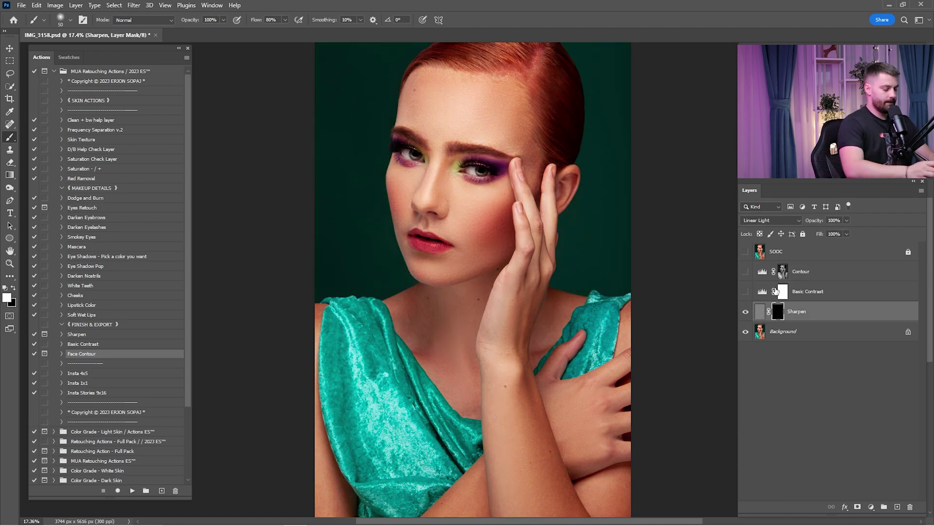
key("ctrl+i")
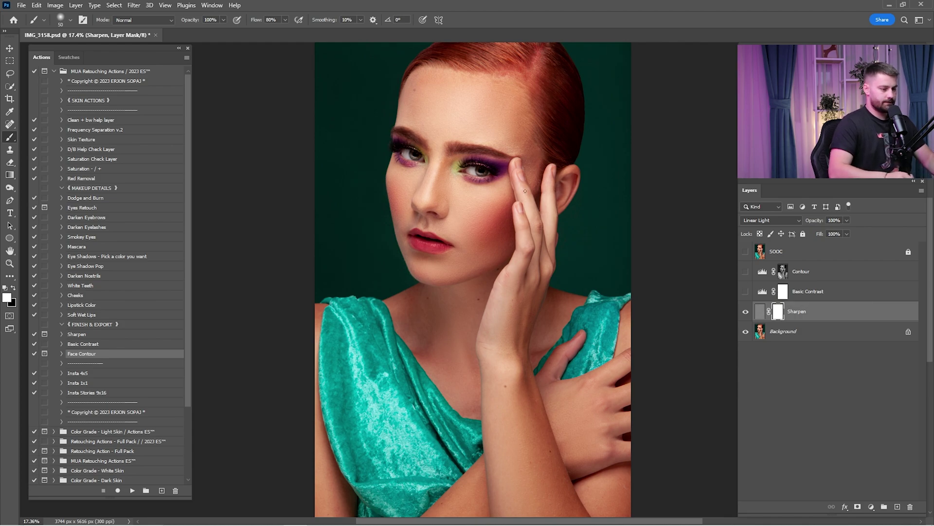
left_click_drag(444, 170, 503, 168)
left_click_drag(505, 52, 567, 168)
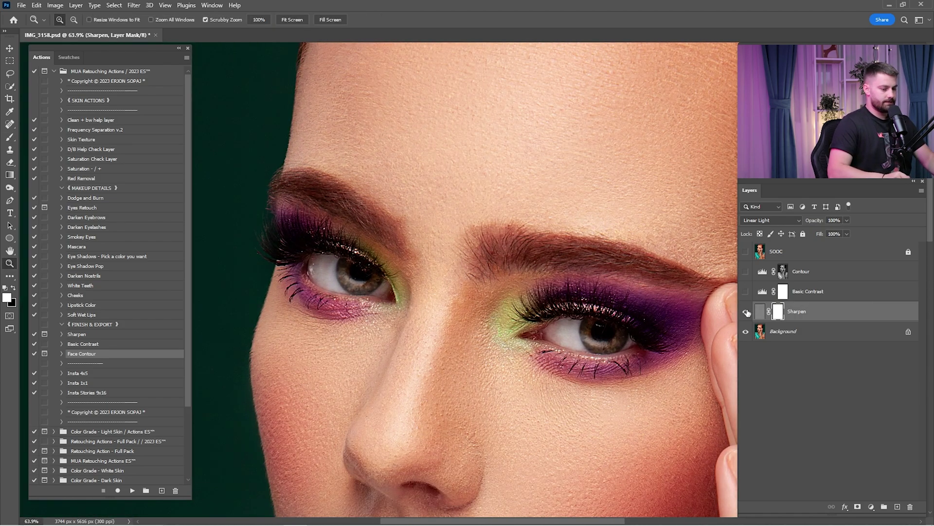
left_click(746, 315)
left_click(747, 316)
key("ctrl+0")
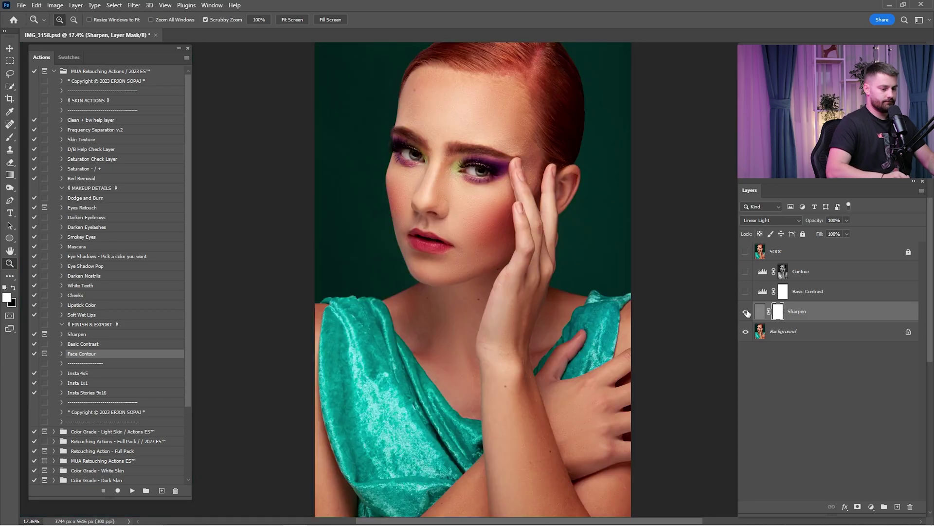
Compare the sharpening on the cheek and lips, and set the Sharpen layer's opacity to 50%.
left_click_drag(494, 234, 653, 292)
left_click(746, 311)
left_click(746, 311)
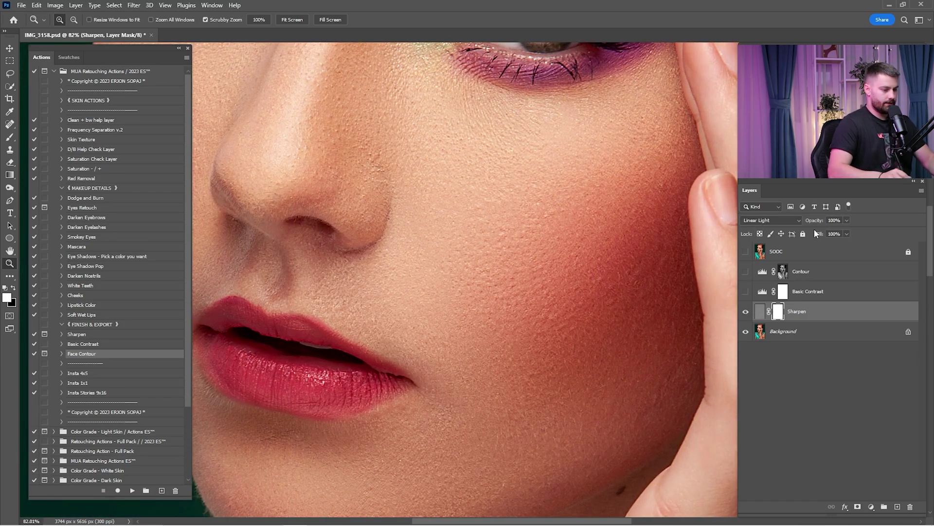
key("ctrl+0")
left_click(834, 221)
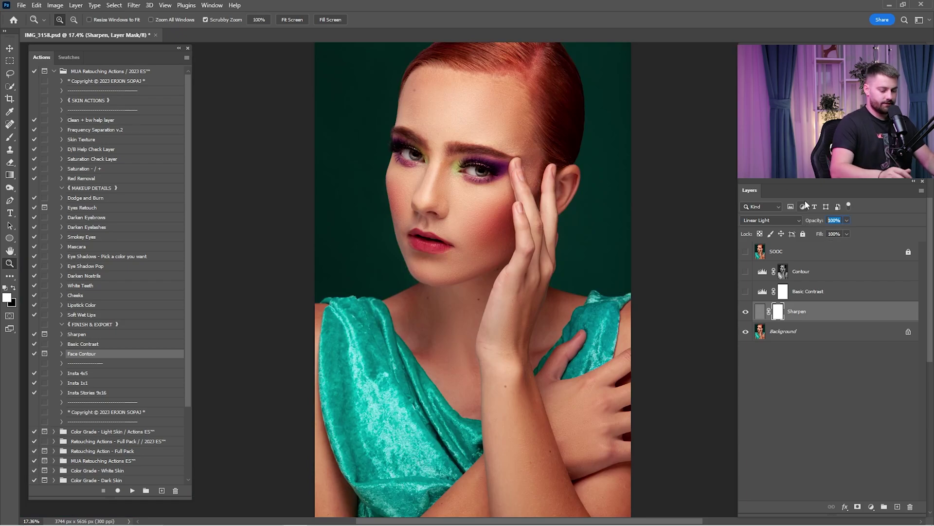
type("50")
key("Return")
Show the Basic Contrast layer, compare its effect on the portrait, and set its opacity to 25%.
left_click(745, 292)
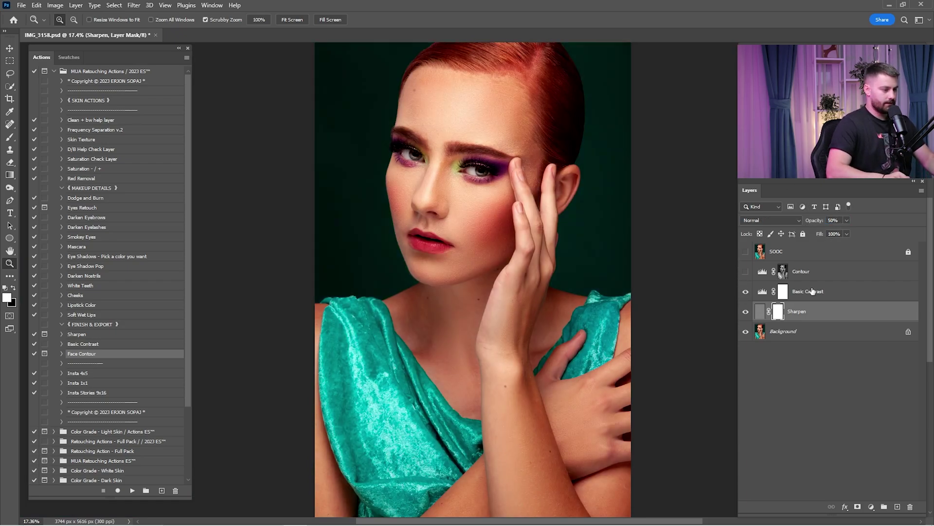
left_click(762, 291)
left_click(745, 292)
left_click(745, 292)
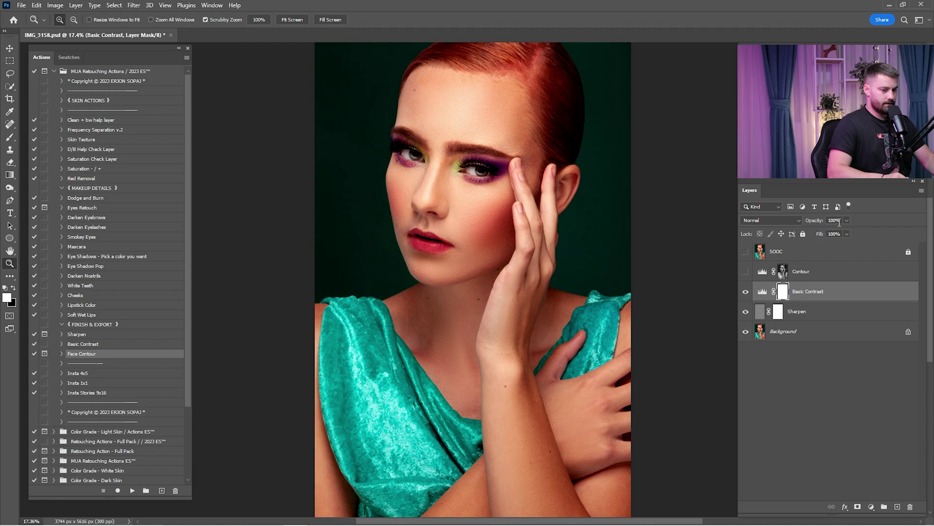
type("25")
key("Return")
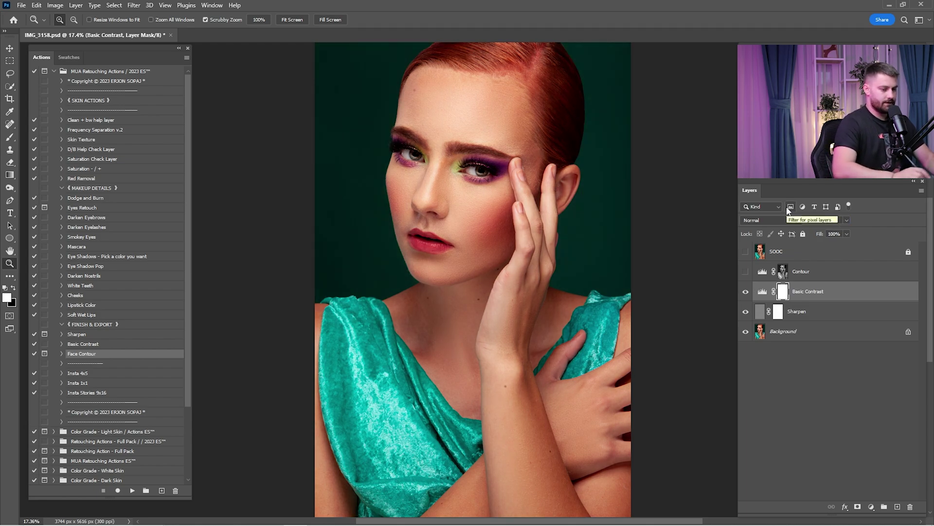
Show the Contour layer, compare its effect, and set its opacity to 75%.
left_click(805, 279)
left_click(745, 272)
left_click(746, 272)
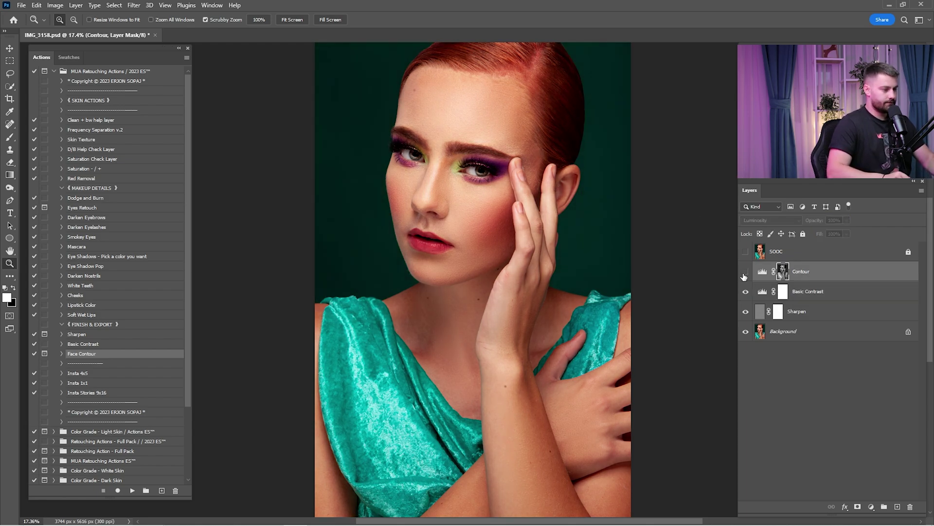
left_click(745, 273)
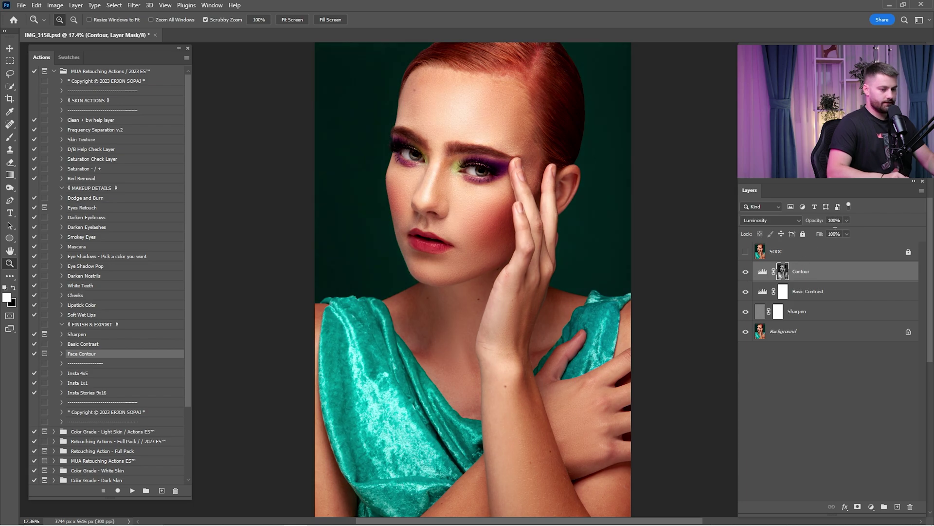
left_click_drag(810, 223, 735, 249)
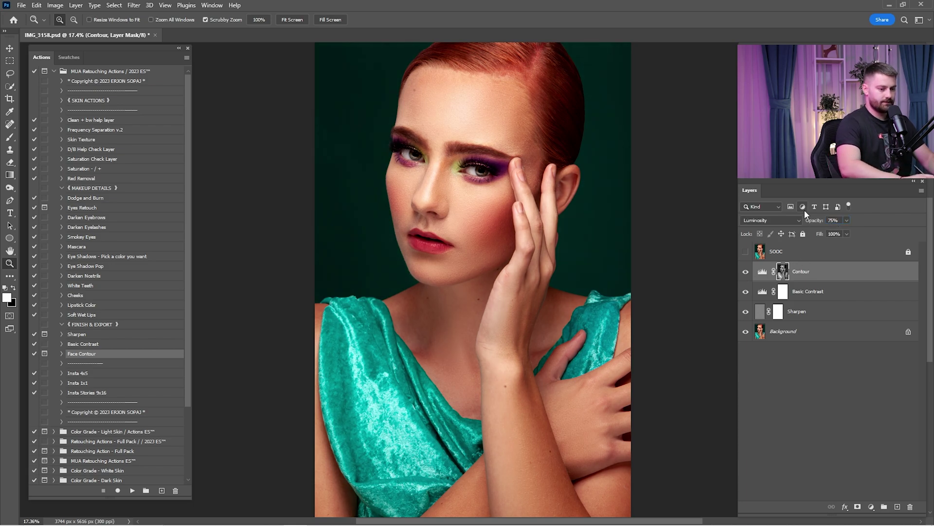
Compare the retouched portrait with the original by switching the SOOC layer's visibility repeatedly.
left_click(745, 253)
left_click(746, 253)
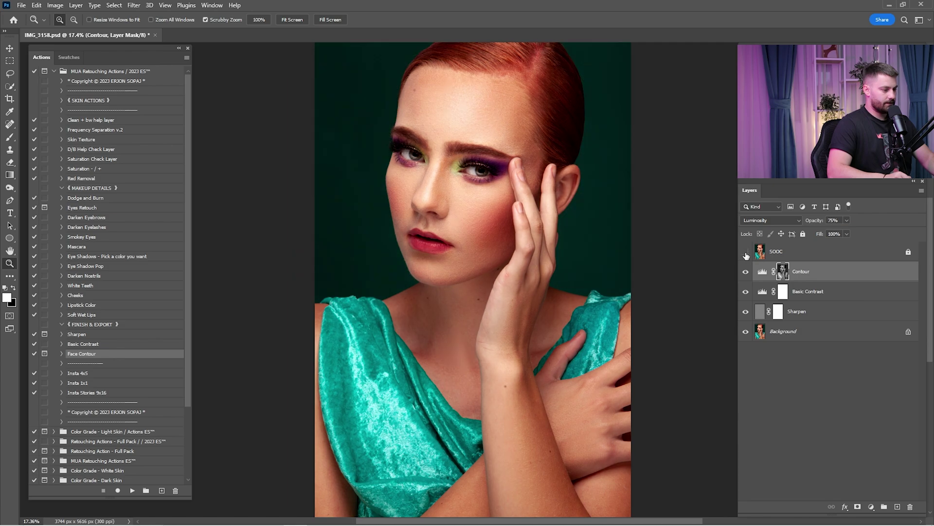
left_click(745, 254)
left_click(746, 253)
left_click(745, 253)
left_click(746, 253)
left_click(746, 254)
left_click(746, 253)
left_click(746, 253)
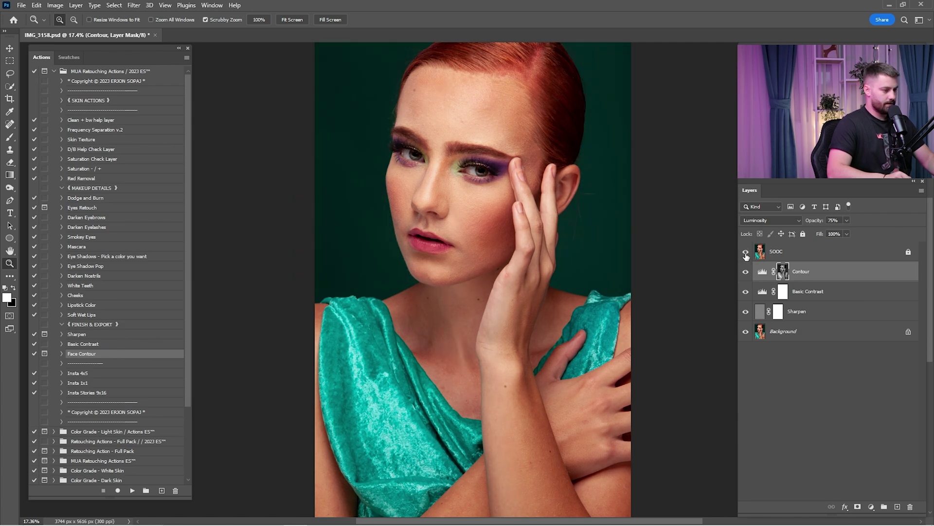
left_click(746, 253)
Merge the Contour, Basic Contrast and Sharpen layers with the Background layer.
left_click(798, 336, "shift")
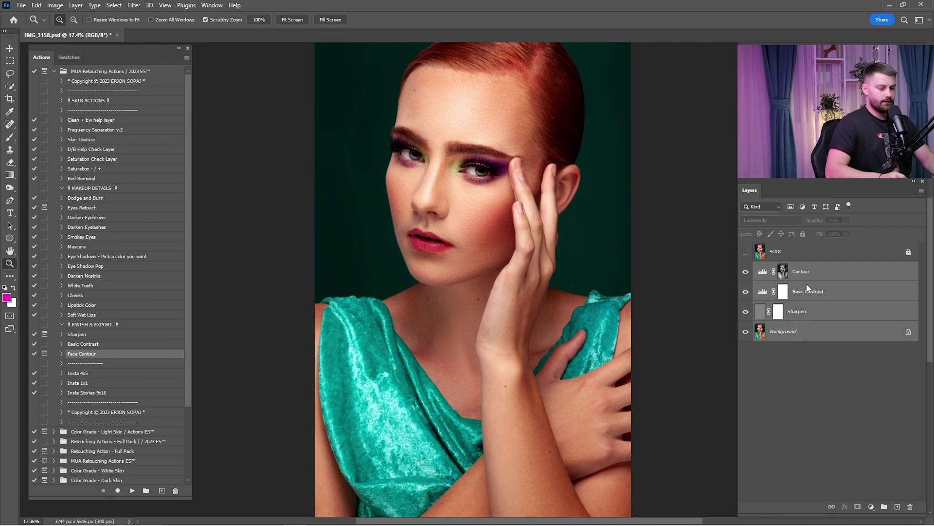
right_click(807, 293)
left_click(732, 401)
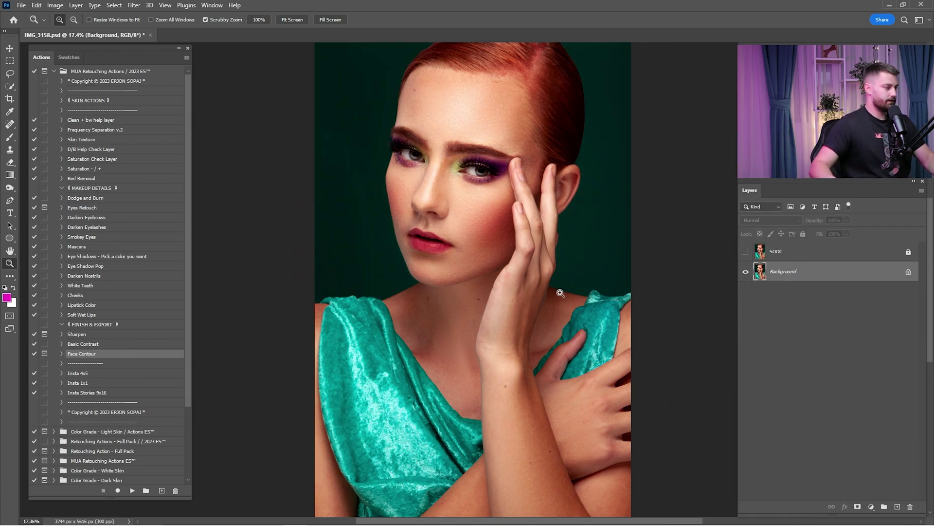
Try the A1 action from the Color Grade - Light Skin set and apply the A12 action instead.
left_click(55, 432)
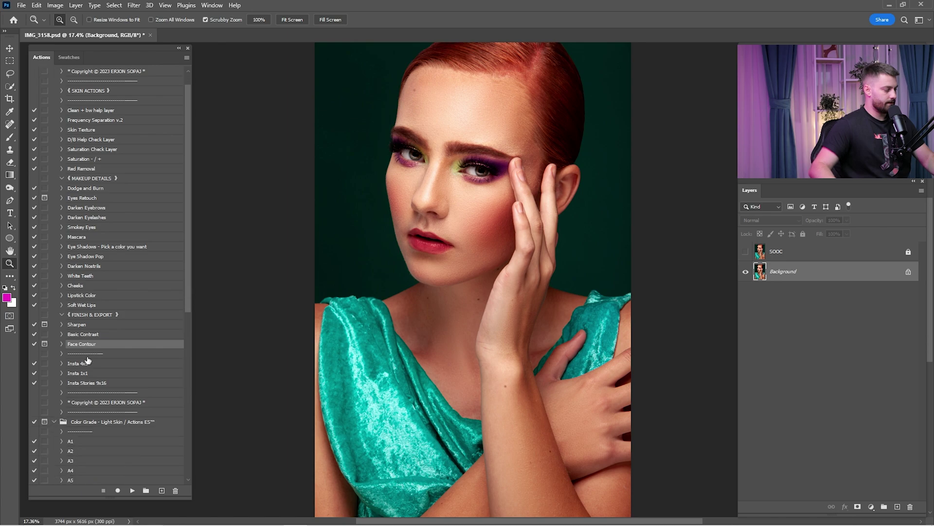
scroll(105, 353, "down", 5)
scroll(105, 353, "down", 1)
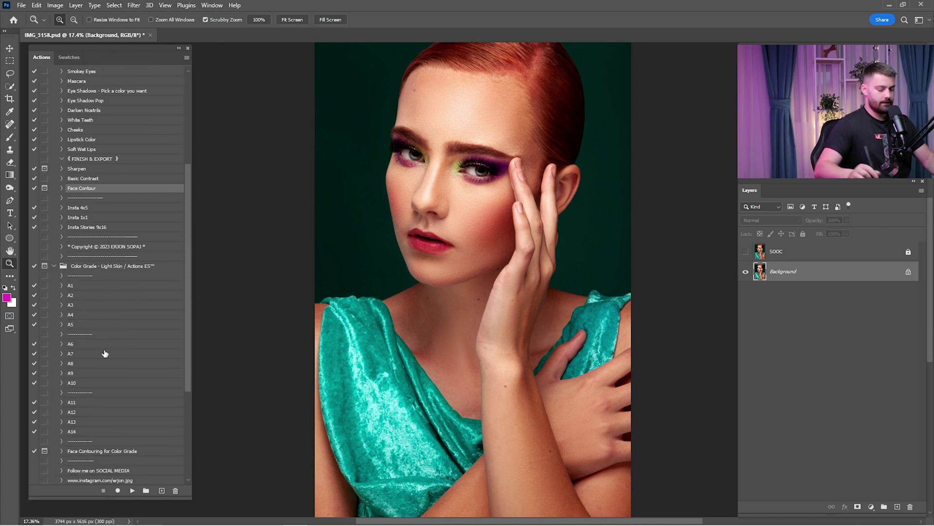
left_click(81, 287)
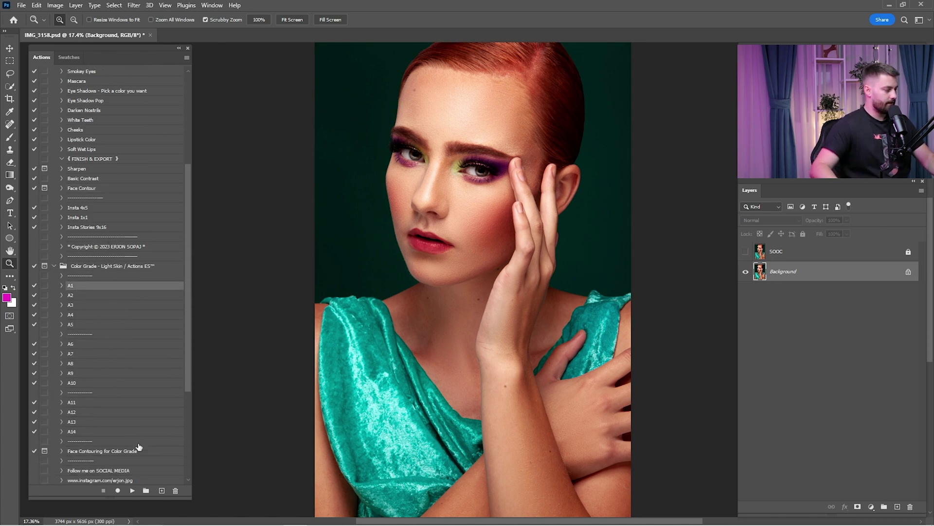
left_click(132, 490)
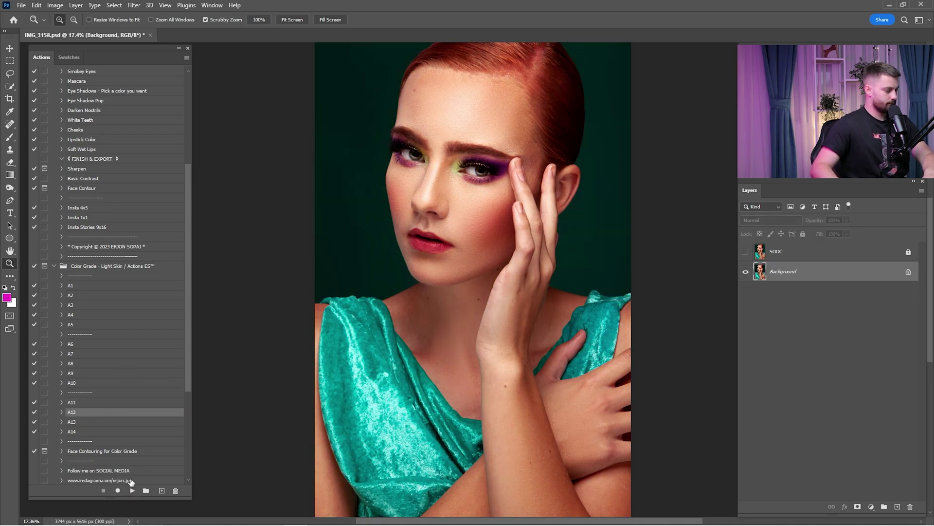
left_click(87, 412)
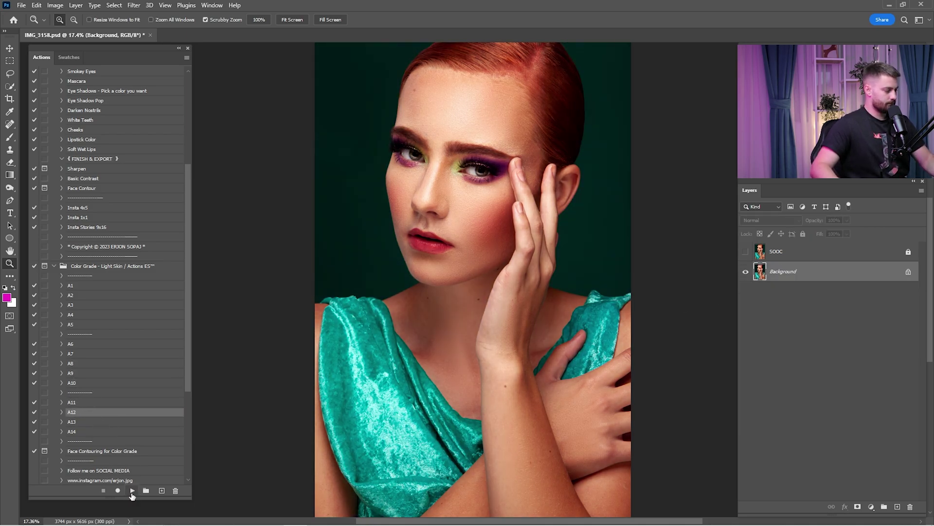
left_click(132, 491)
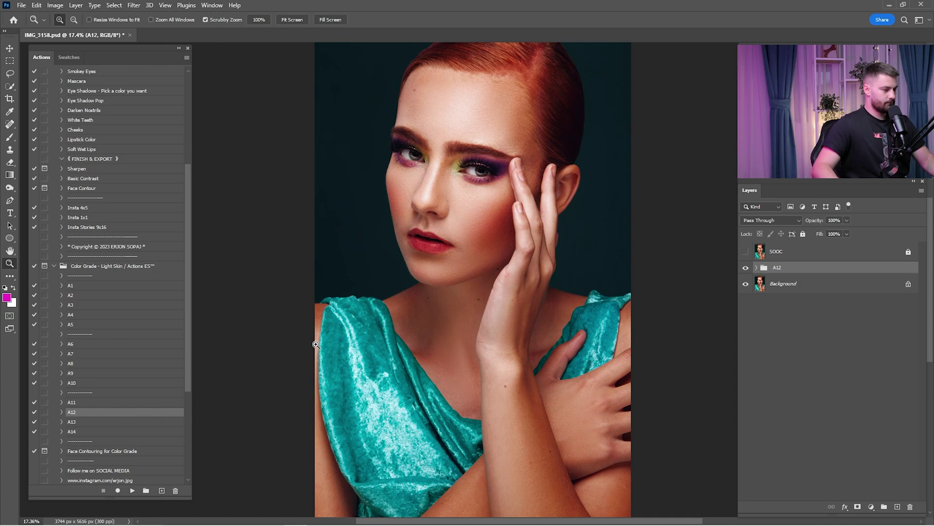
Expand the A12 group and compare the portrait with and without its color grade.
left_click(757, 268)
left_click(746, 267)
left_click(747, 268)
left_click(746, 267)
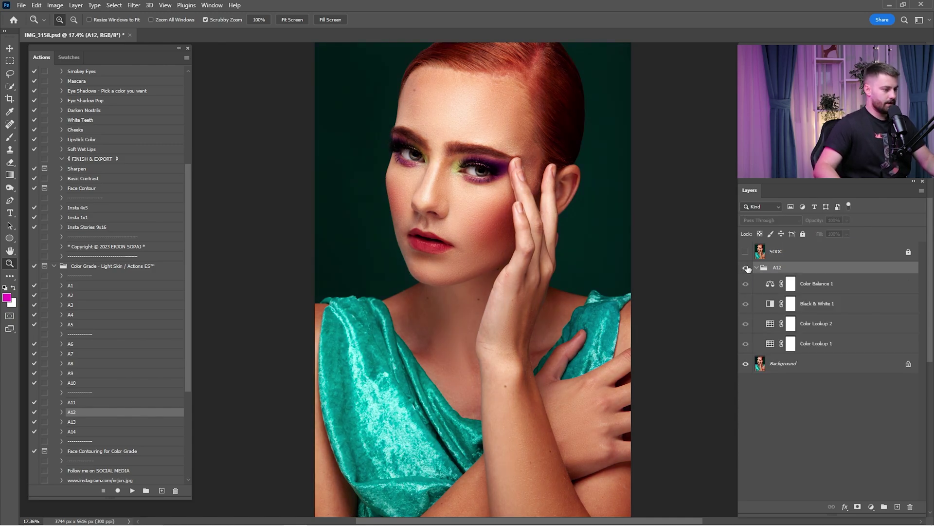
left_click(746, 268)
Add a Color Balance adjustment above Color Balance 1, with Highlights set to Cyan-Red +10 and Yellow-Blue -8.
left_click(817, 287)
left_click(872, 507)
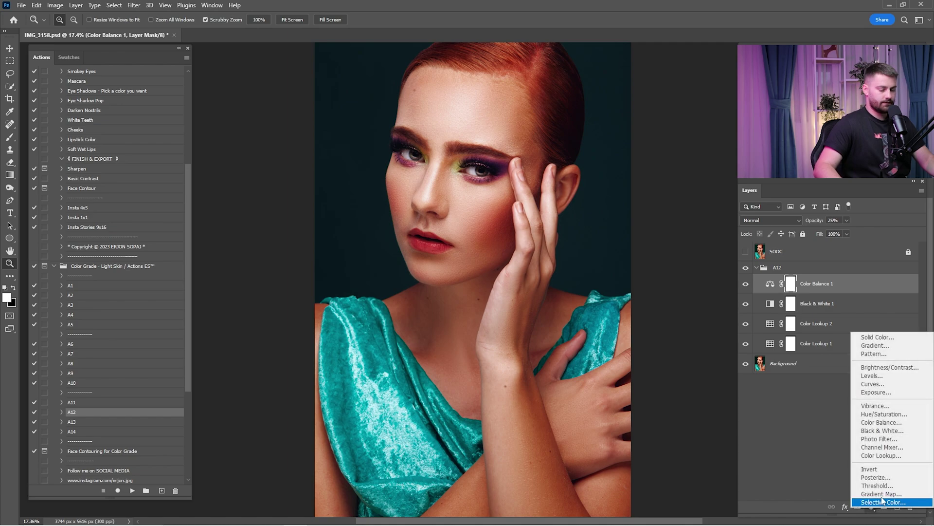
left_click(900, 423)
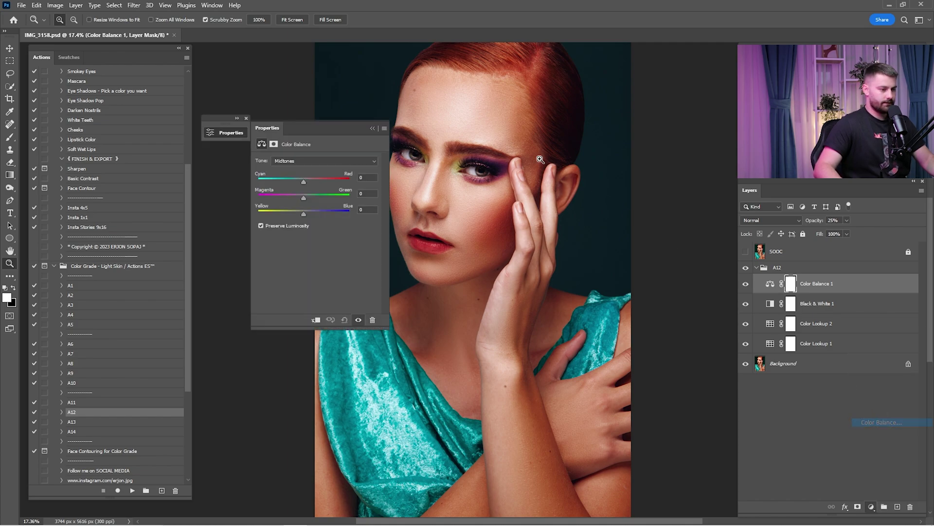
left_click(308, 162)
left_click(298, 184)
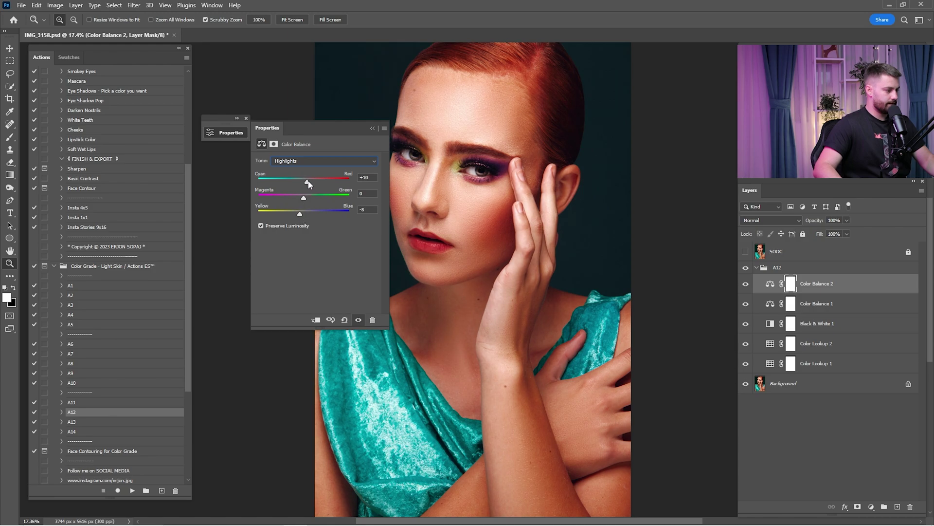
left_click(372, 128)
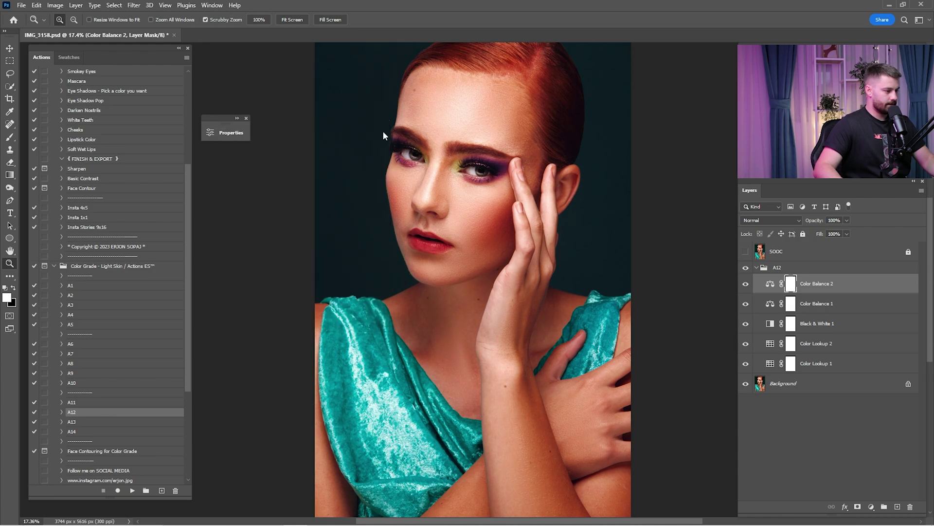
Compare the effect of the Color Balance 2 layer and set its opacity to 50%.
left_click(745, 285)
left_click_drag(842, 222, 818, 229)
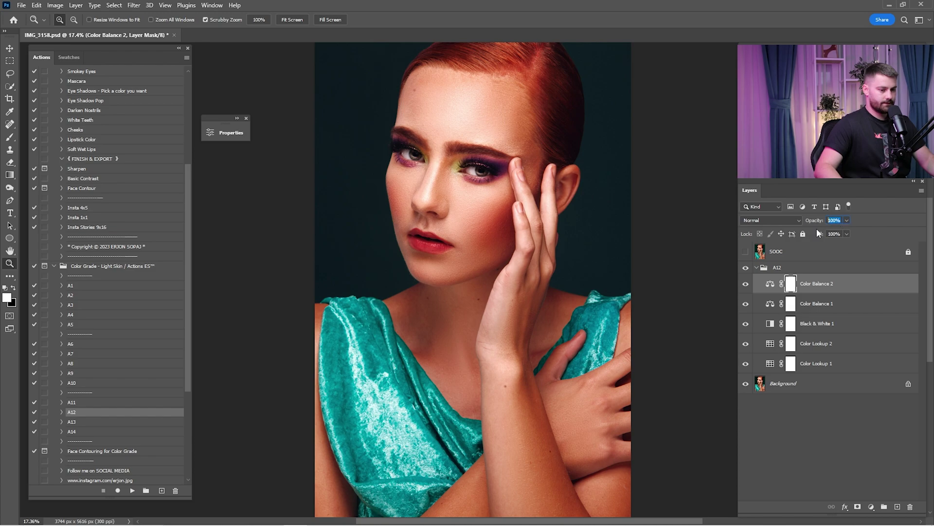
type("50")
key("Return")
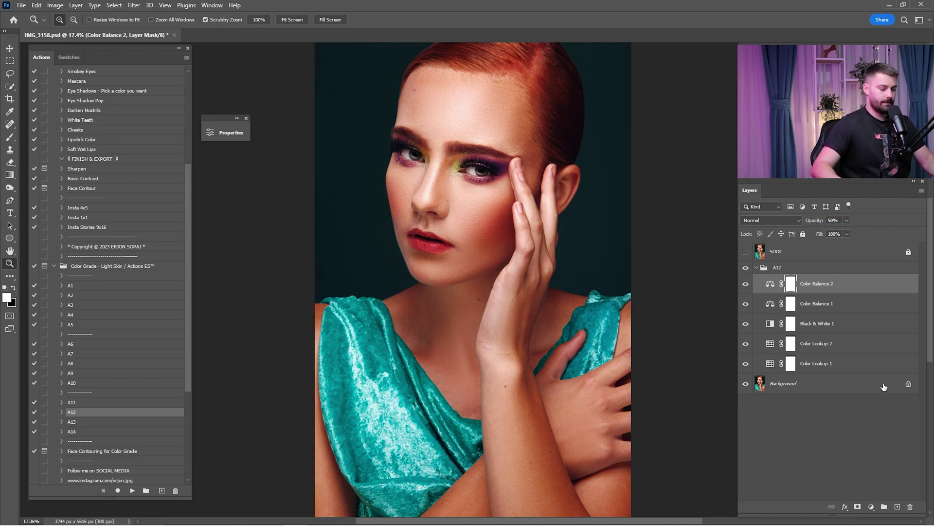
Add a Color Balance adjustment above Color Balance 2, with Shadows set to Cyan-Red -21 and Yellow-Blue +10.
left_click(871, 507)
left_click(895, 419)
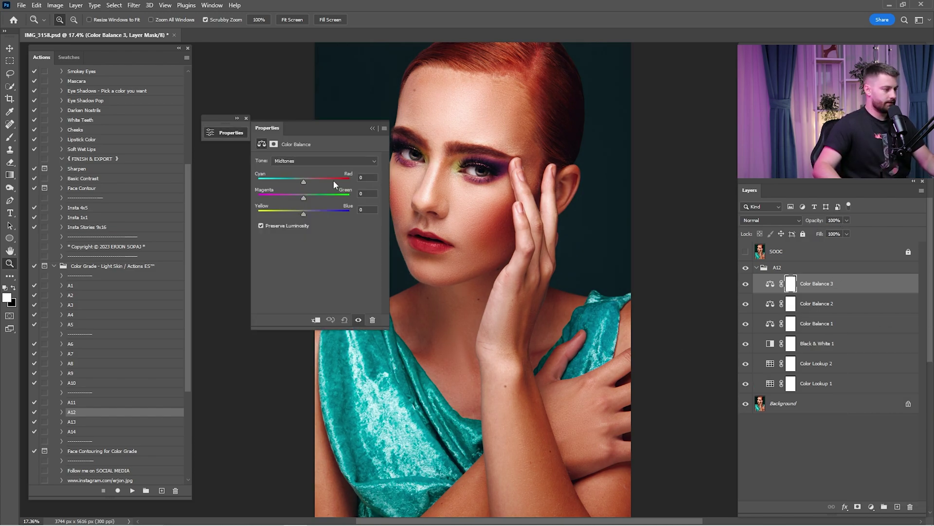
left_click(305, 161)
left_click(304, 170)
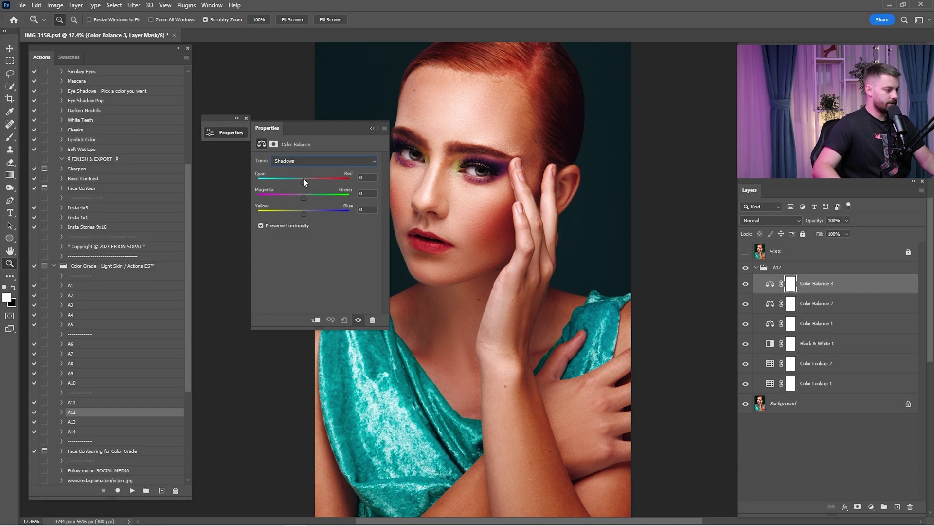
left_click_drag(304, 182, 309, 213)
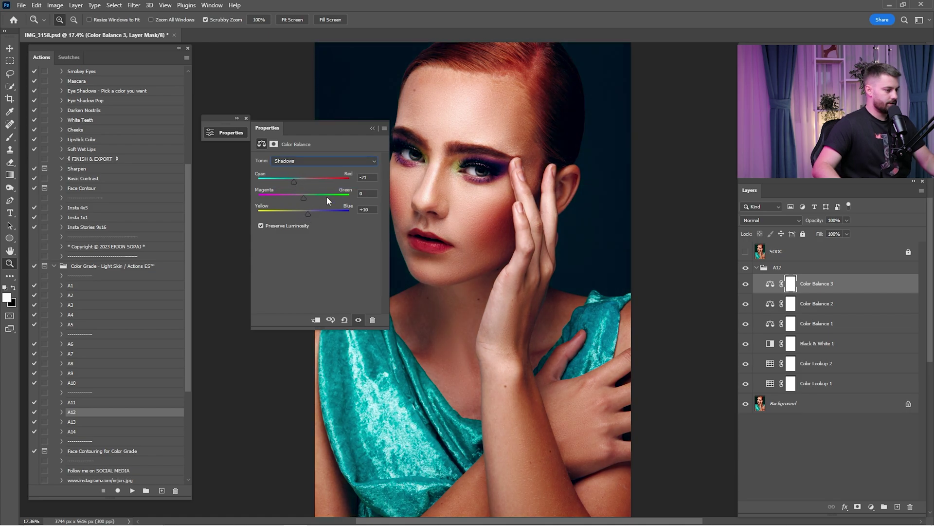
left_click(373, 129)
Compare the portrait with and without the Color Balance 3 layer and set its opacity to 25%.
left_click(745, 285)
left_click(745, 284)
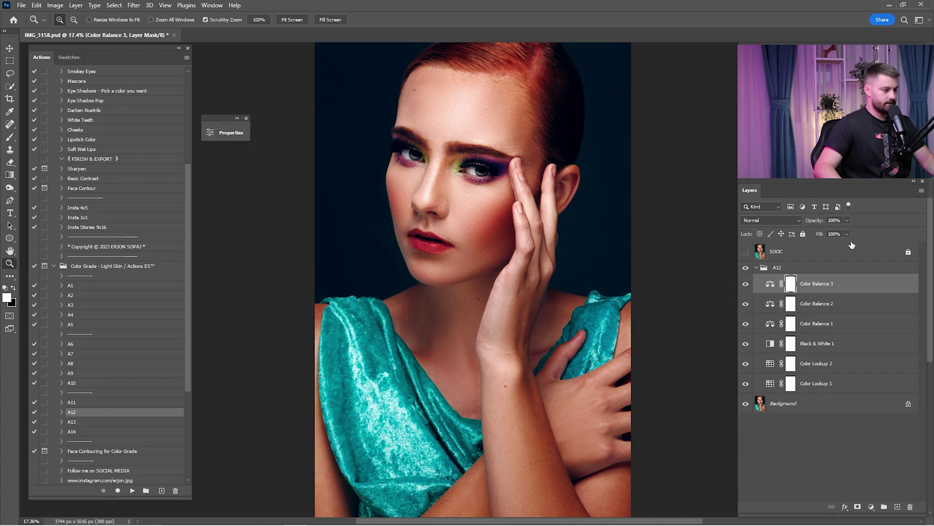
key("2")
key("5")
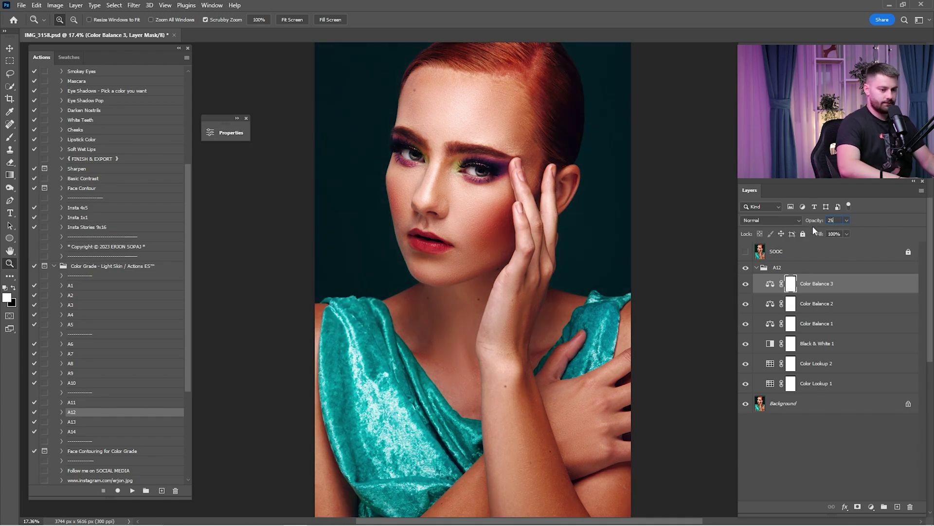
Hide all adjustments in the A12 group except Color Lookup 1 and set that layer's opacity to 30%.
left_click_drag(746, 284, 746, 386)
left_click(746, 385)
left_click(803, 384)
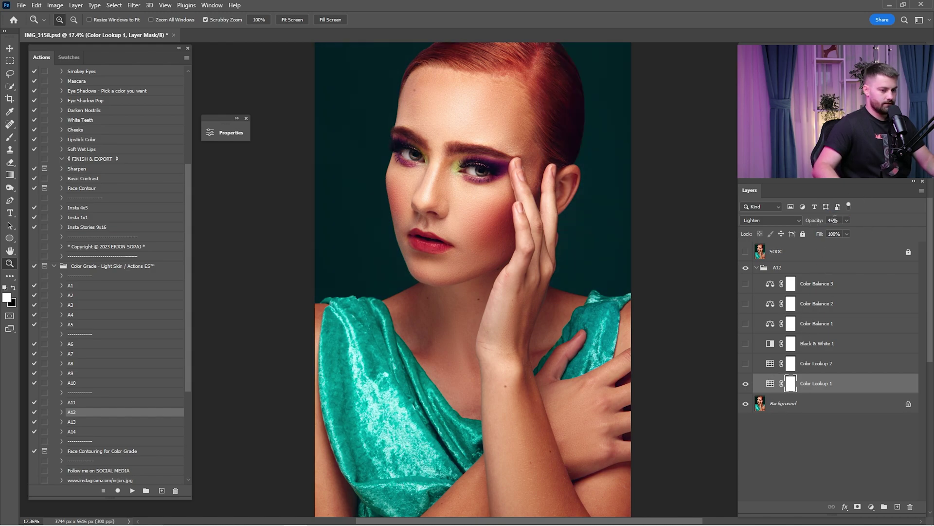
type("30")
key("Return")
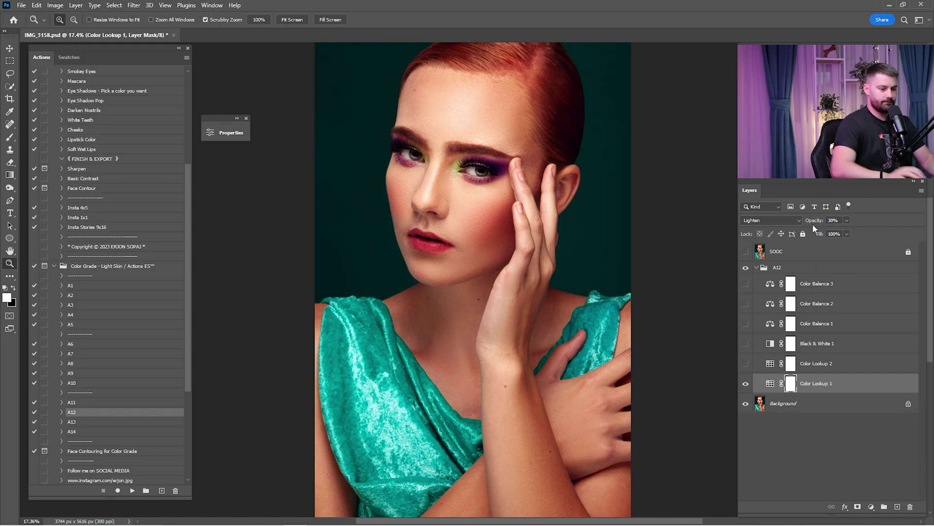
Show the Color Lookup 2 layer and set its opacity to 25%.
left_click(745, 363)
left_click(809, 364)
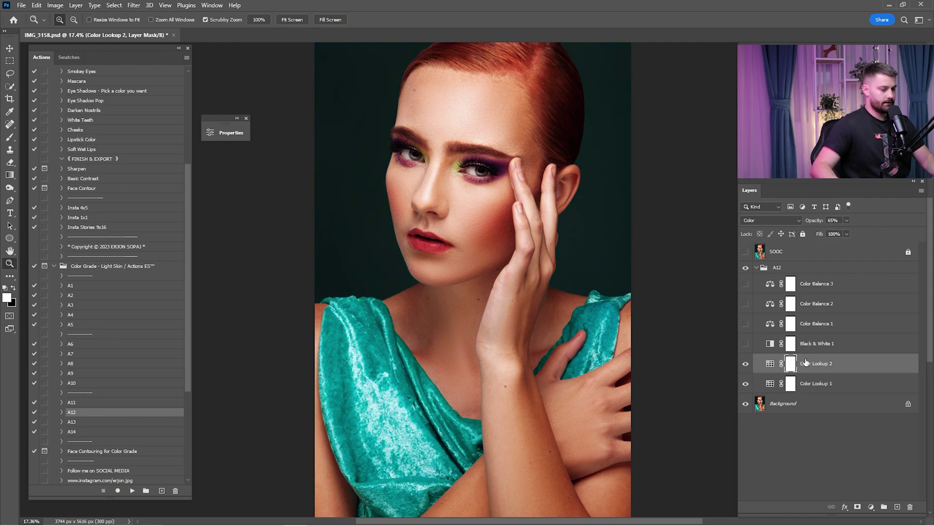
left_click_drag(824, 222, 837, 222)
type("25")
key("Return")
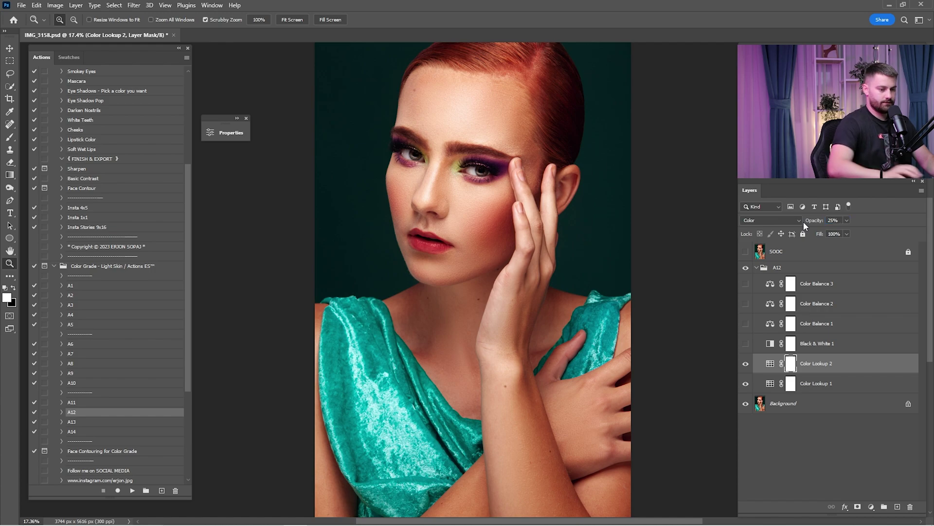
Show the Black & White 1 layer, compare its effect and set its opacity to 35%.
left_click(774, 329)
left_click(746, 343)
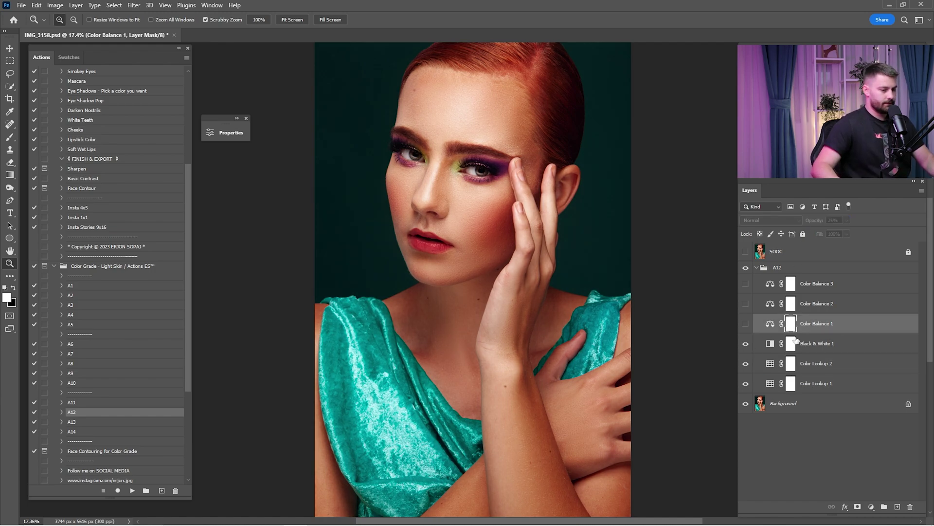
left_click(762, 341)
left_click(746, 345)
left_click(746, 345)
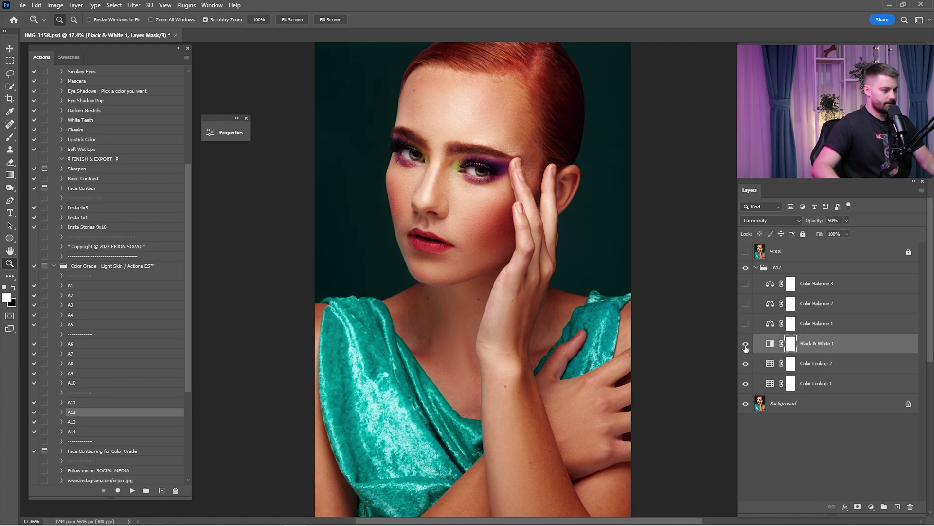
left_click_drag(814, 221, 888, 226)
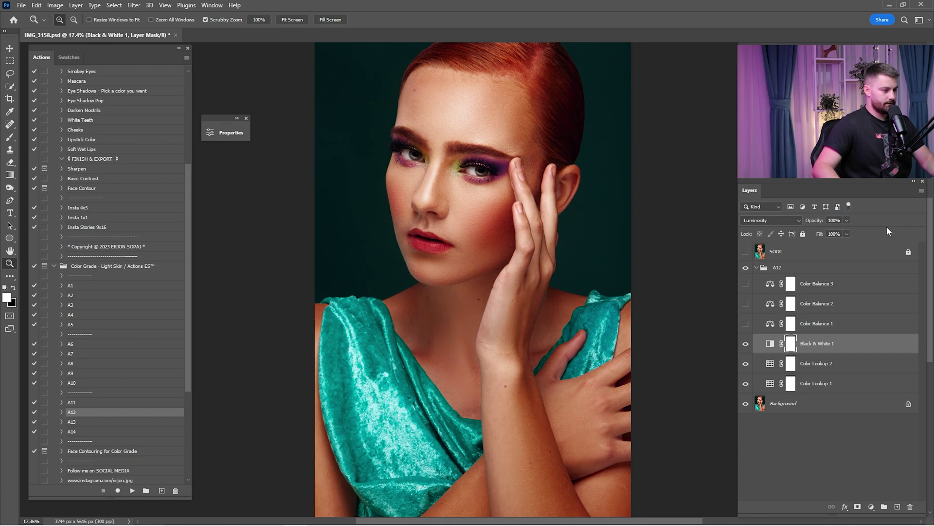
key("ctrl+z")
type("35")
key("Return")
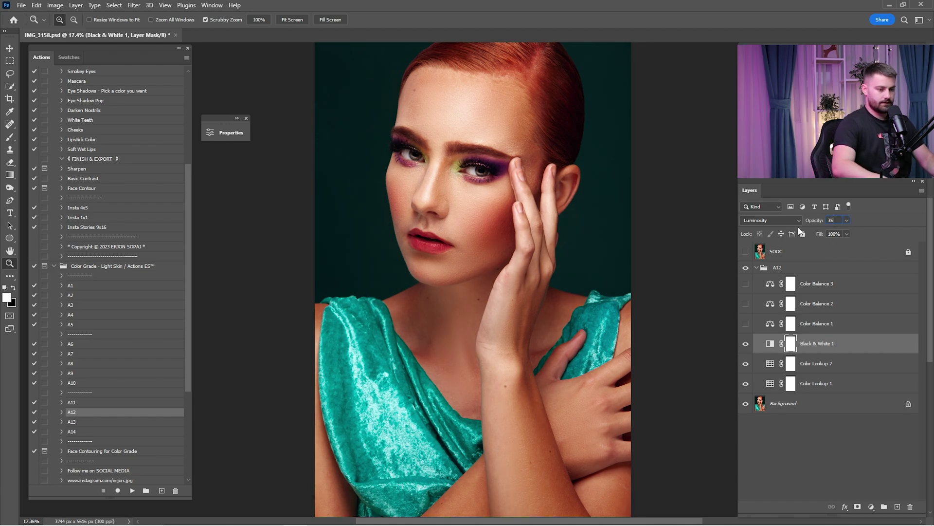
Show the three Color Balance layers again and compare the portrait with and without the A12 group.
left_click(746, 323)
left_click(760, 323)
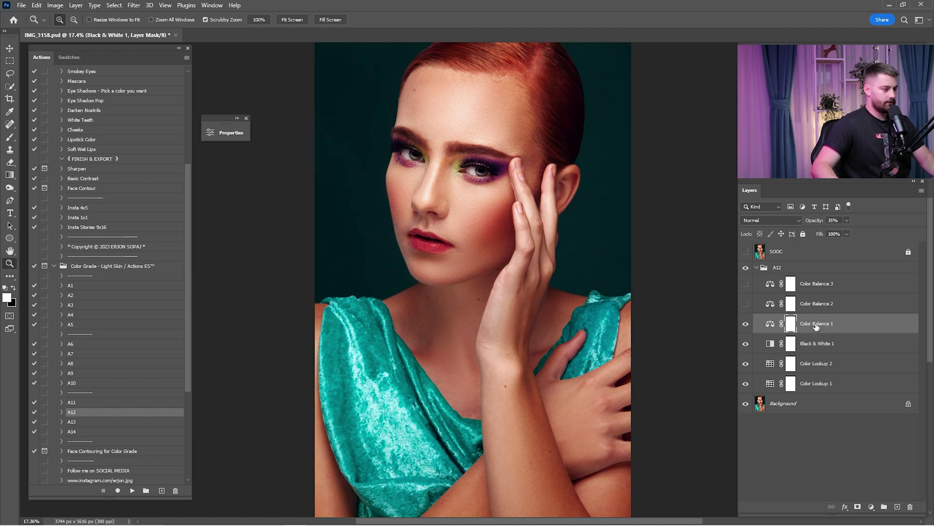
left_click(745, 307)
left_click(746, 285)
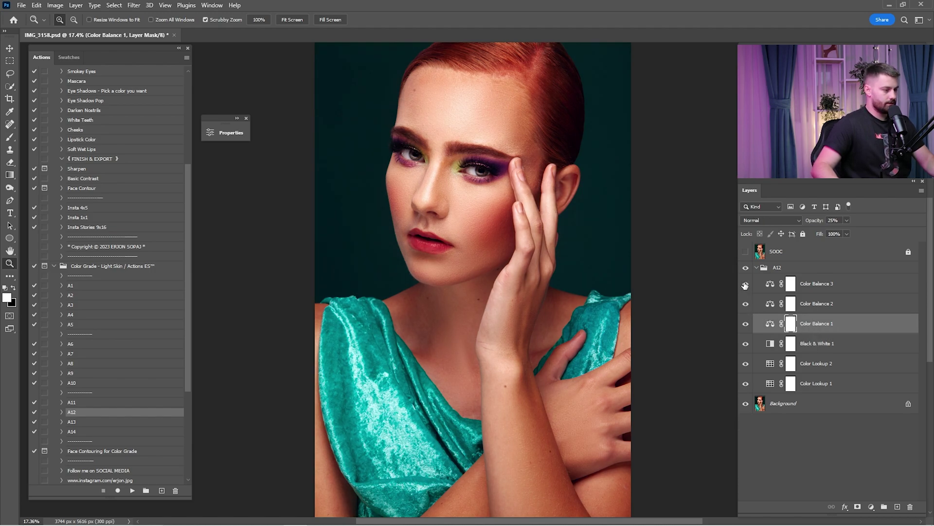
left_click(804, 285)
left_click(746, 268)
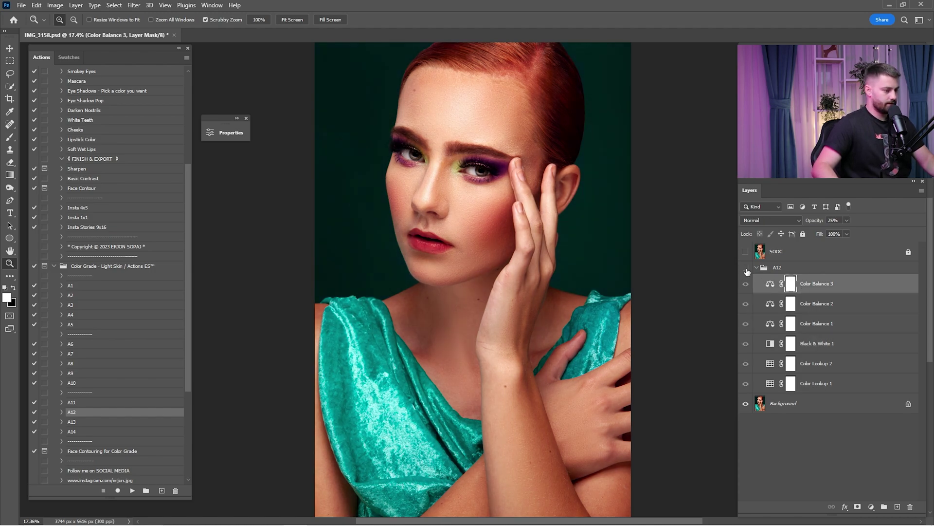
Add a Selective Color adjustment above Color Balance 3, with Yellows at Cyan -8, Magenta +6, Yellow -13, and layer opacity 45%.
left_click(872, 506)
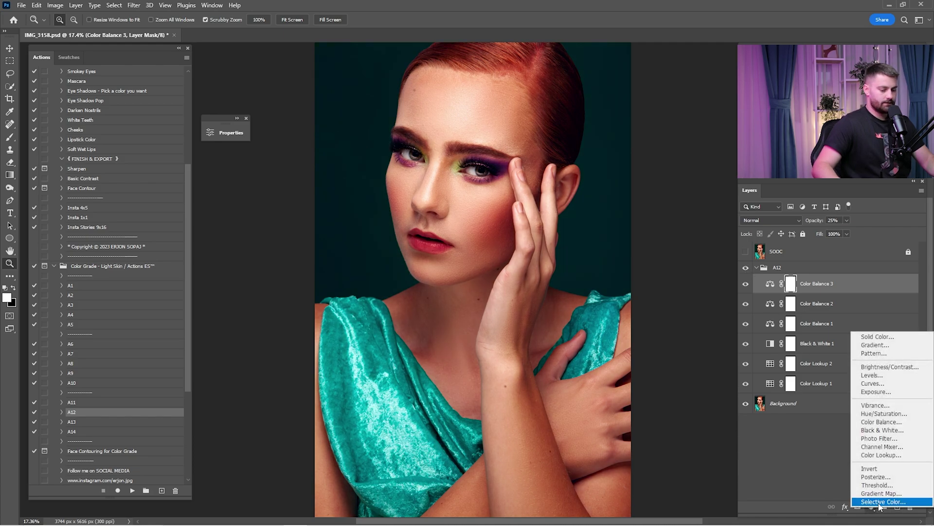
left_click(877, 511)
left_click(340, 170)
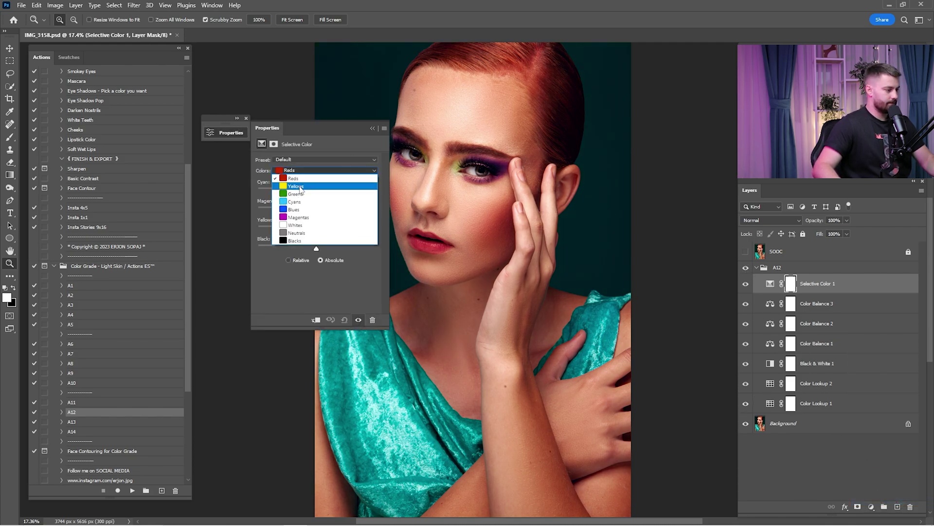
left_click(316, 184)
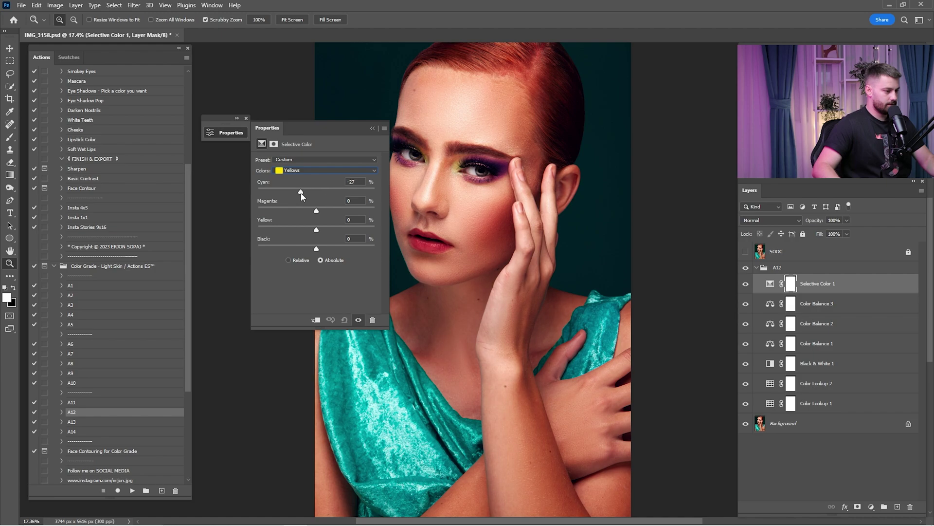
left_click_drag(304, 213, 309, 233)
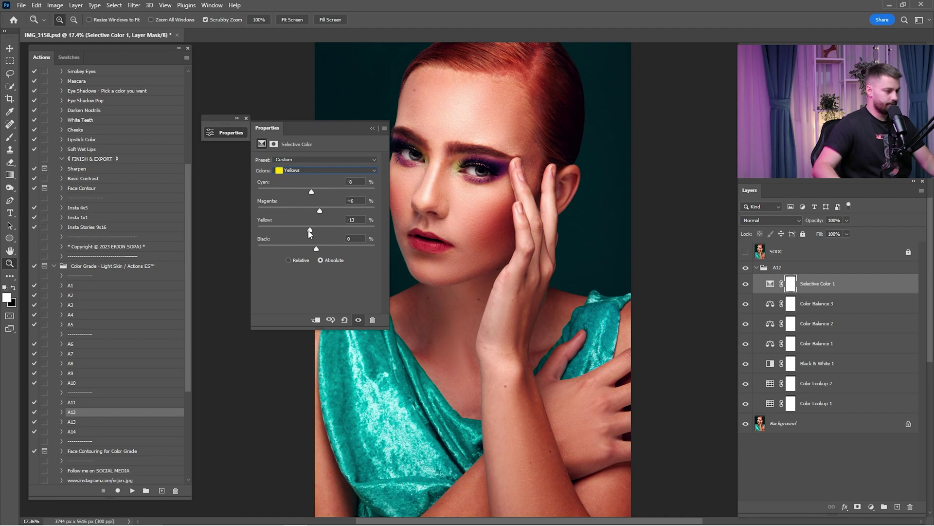
left_click(372, 129)
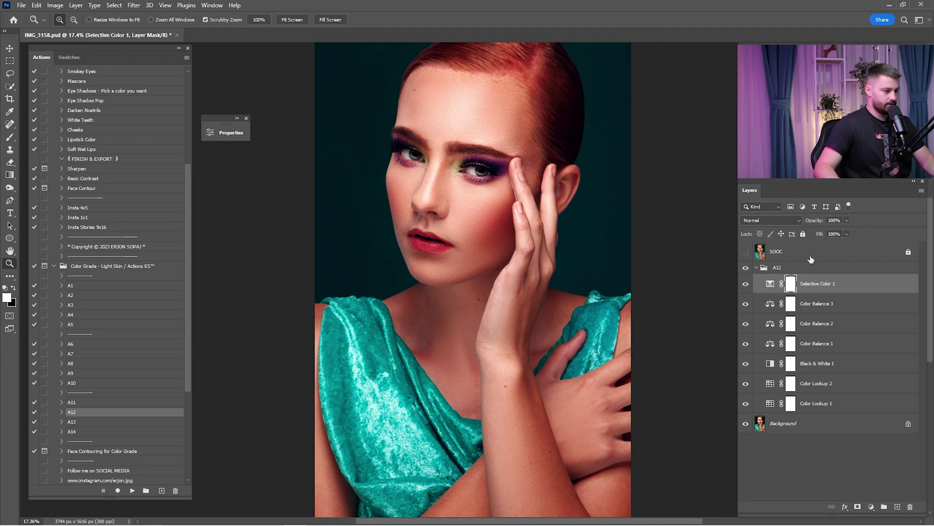
left_click(835, 220)
type("45")
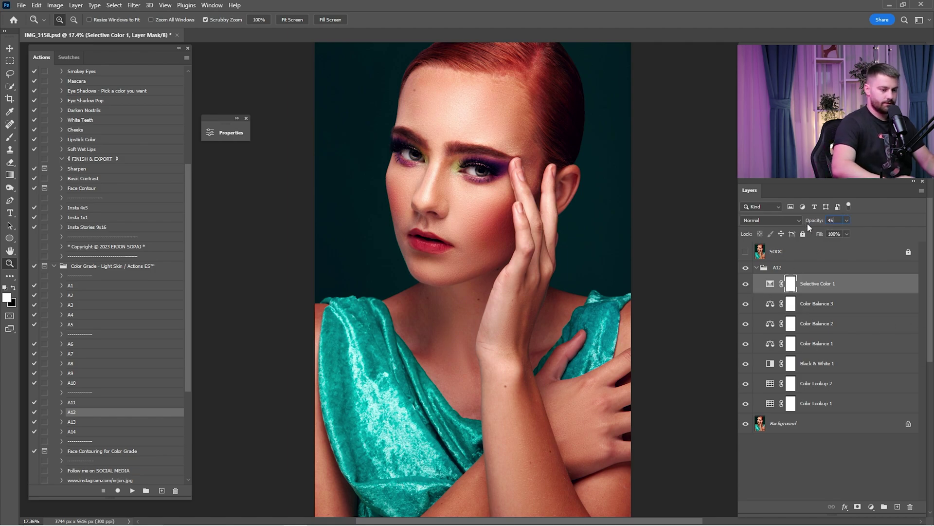
Add a second Selective Color adjustment, with Reds at Cyan -4, Magenta +2, Yellow -3, and layer opacity 30%.
left_click(872, 506)
left_click(881, 496)
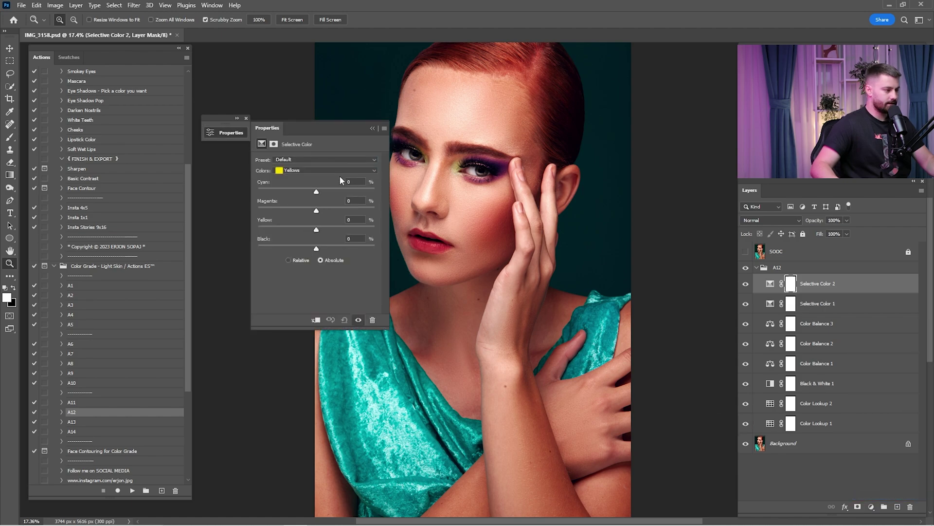
left_click(321, 170)
left_click(295, 179)
left_click_drag(314, 193, 318, 211)
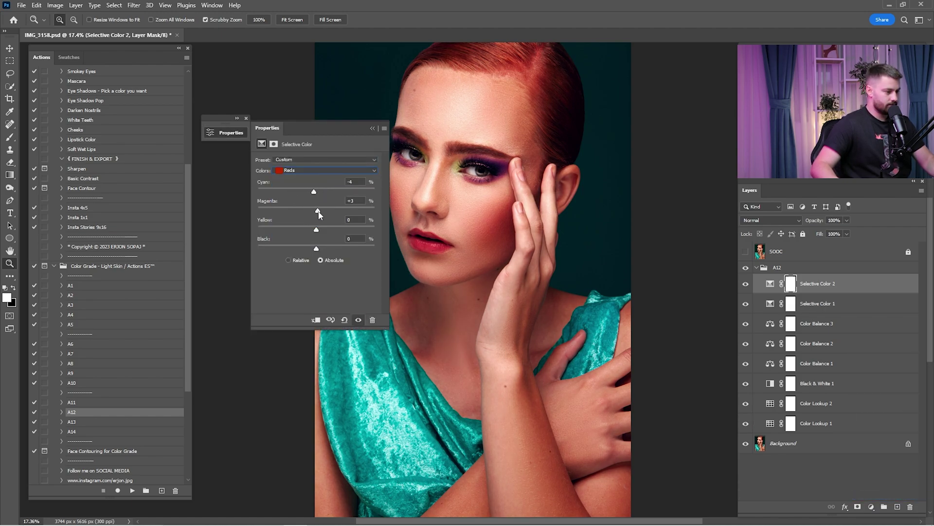
double_click(346, 201)
type("2")
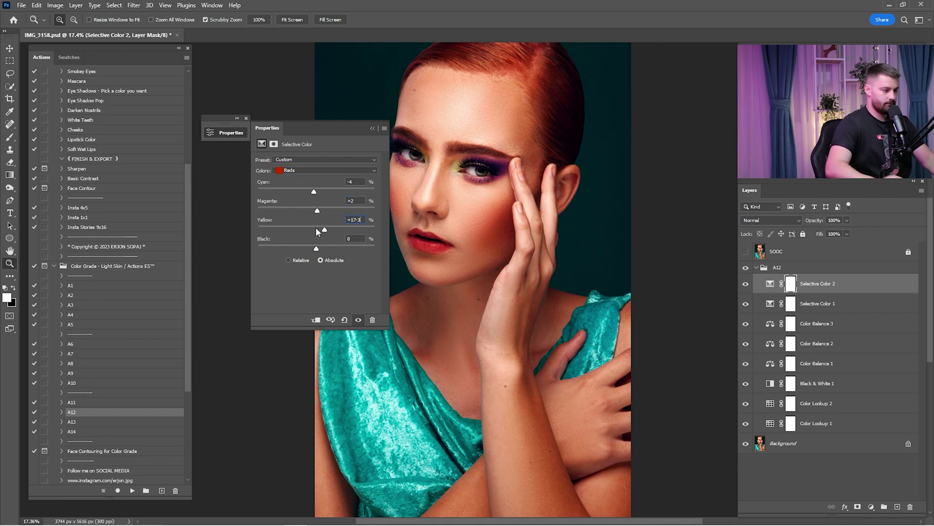
key("BackSpace")
key("BackSpace")
key("BackSpace")
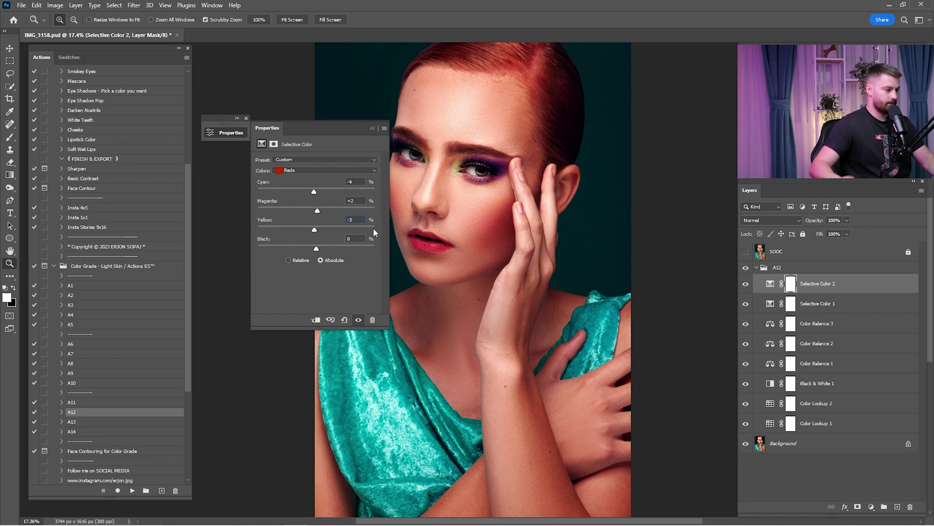
left_click(373, 128)
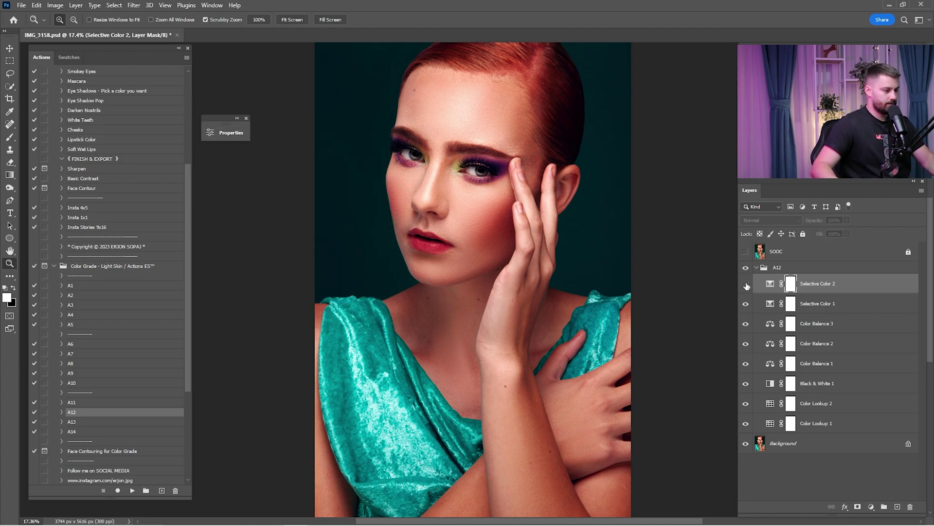
left_click_drag(819, 222, 817, 222)
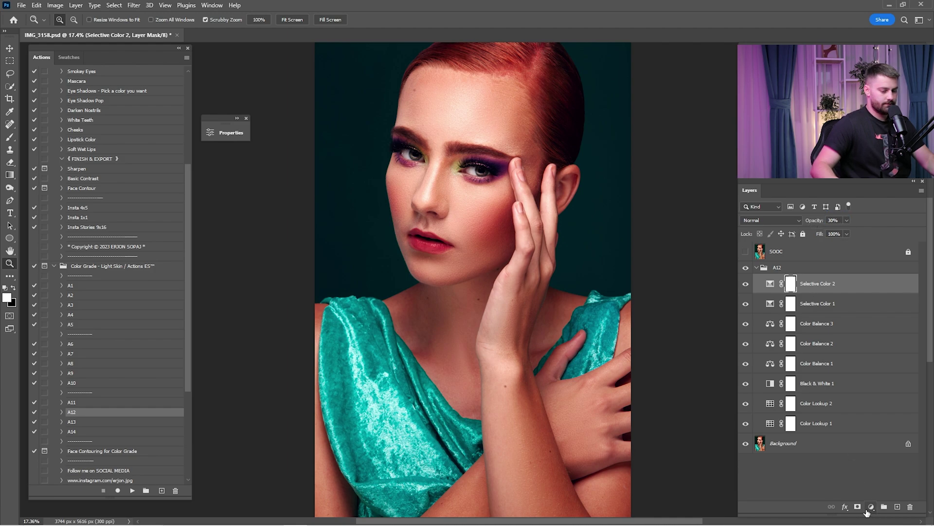
Add a third Selective Color adjustment, with Cyans at Cyan +4, Magenta +3, Yellow -1, and compare its effect.
left_click(871, 507)
left_click(882, 501)
left_click(326, 170)
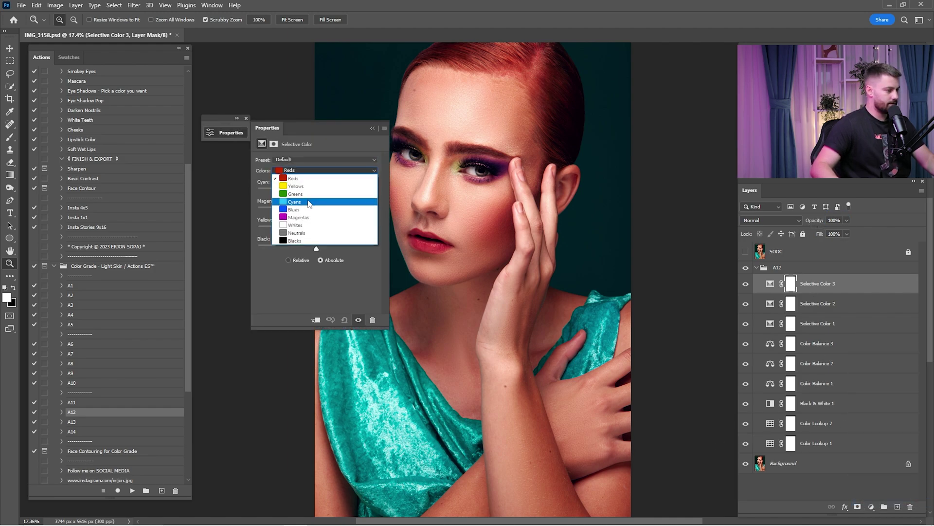
left_click(301, 198)
left_click_drag(342, 130, 275, 109)
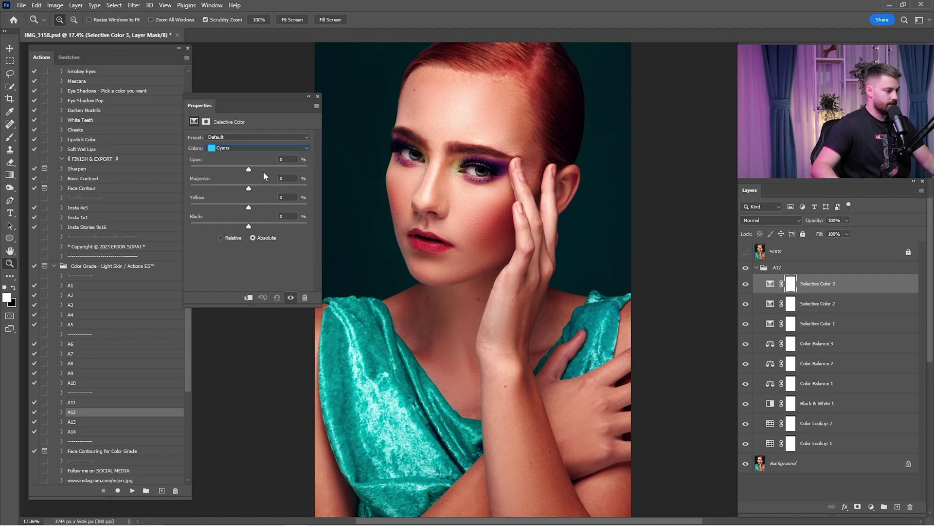
left_click_drag(236, 167, 247, 200)
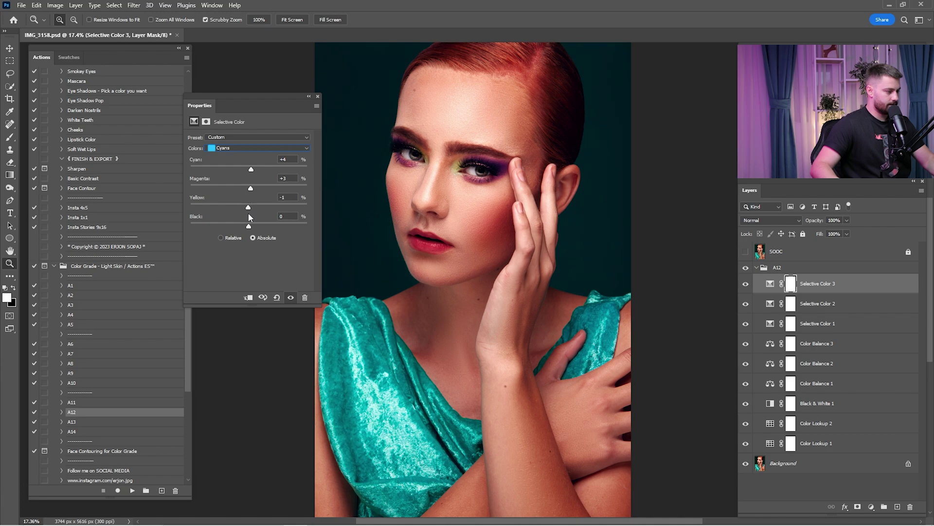
left_click(310, 97)
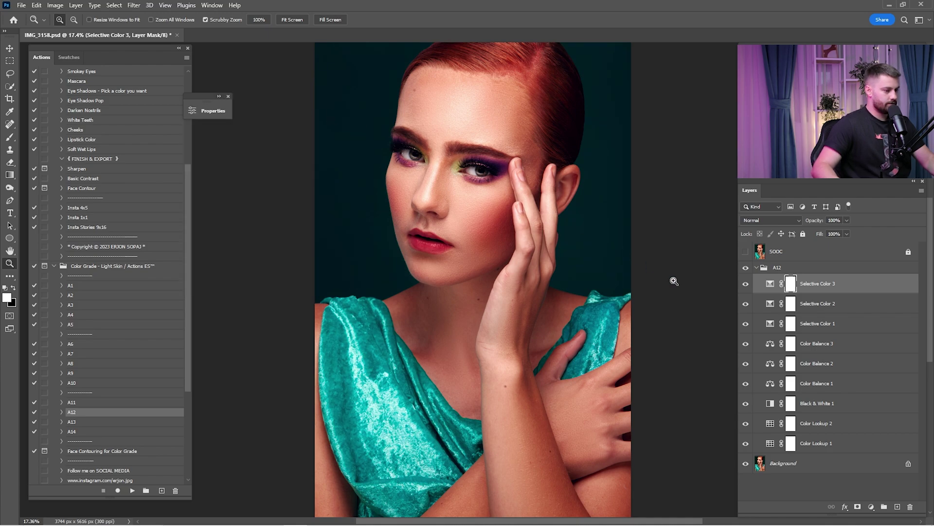
left_click(746, 285)
left_click(746, 285)
Collapse the A12 group and repeatedly compare the portrait with and without its full color grade.
left_click(757, 268)
left_click(744, 269)
left_click(745, 269)
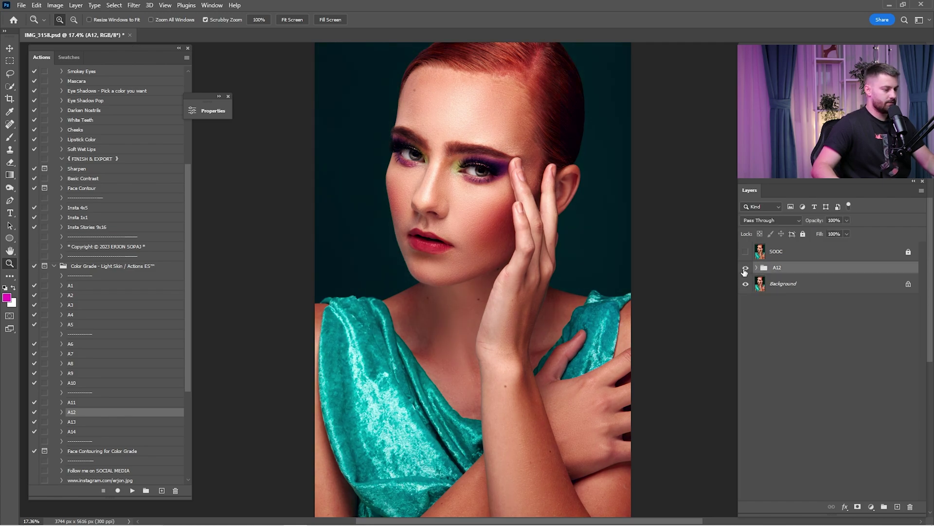
left_click(744, 269)
left_click(744, 269)
left_click(745, 270)
left_click(744, 269)
left_click(744, 269)
left_click(744, 269)
Compare the finished portrait with the SOOC original, in full view and close up on the face.
left_click(744, 253)
left_click(777, 252)
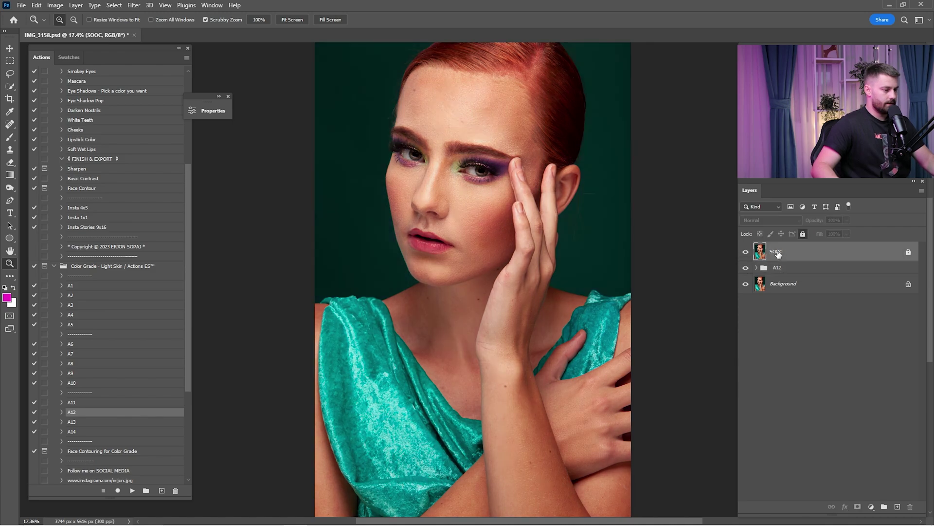
left_click(745, 253)
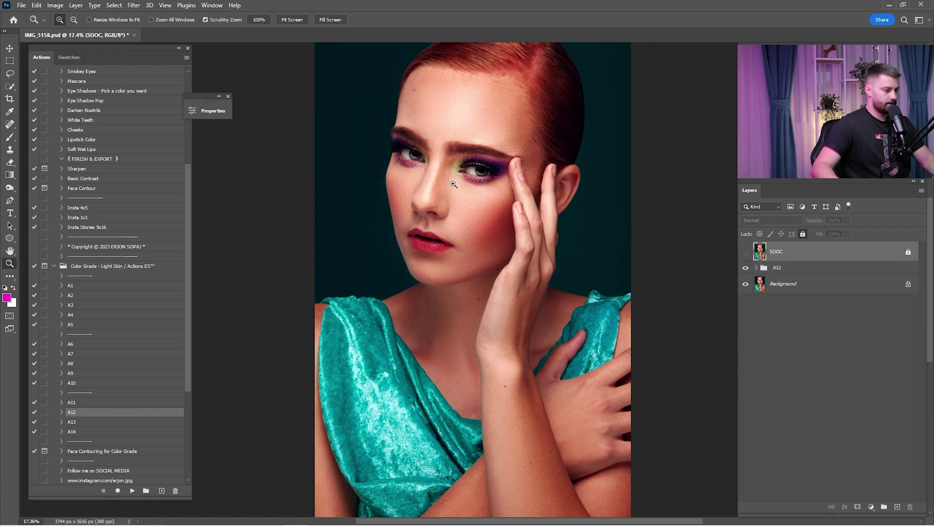
scroll(526, 227, "up", 4)
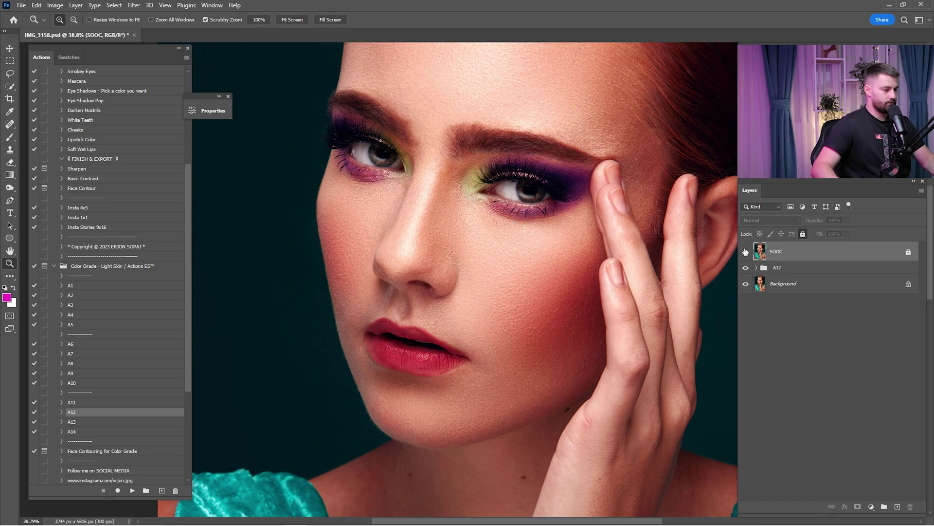
left_click(745, 252)
left_click(745, 252)
key("ctrl+0")
Compare the SOOC original with the retouched portrait without the A12 grade, ending with the graded version shown.
left_click(746, 267)
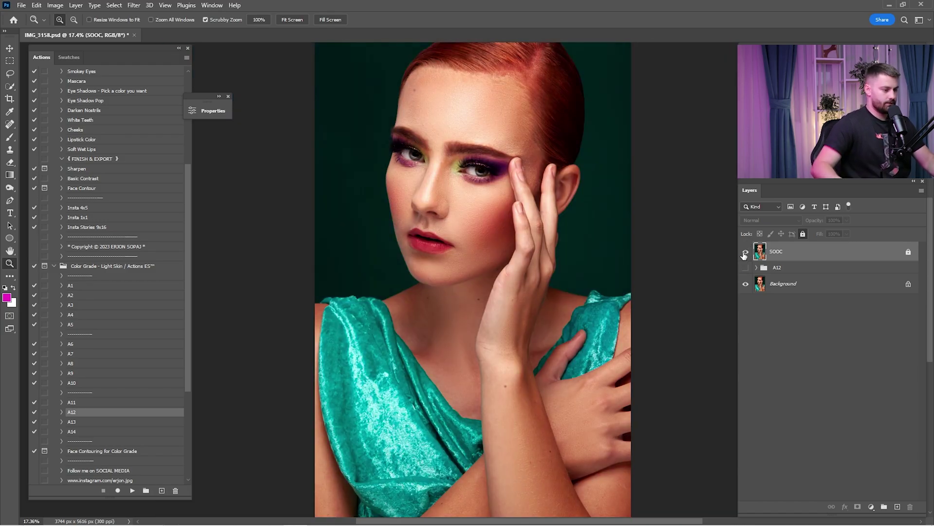
left_click(745, 251)
left_click(745, 253)
left_click(745, 251)
left_click(745, 252)
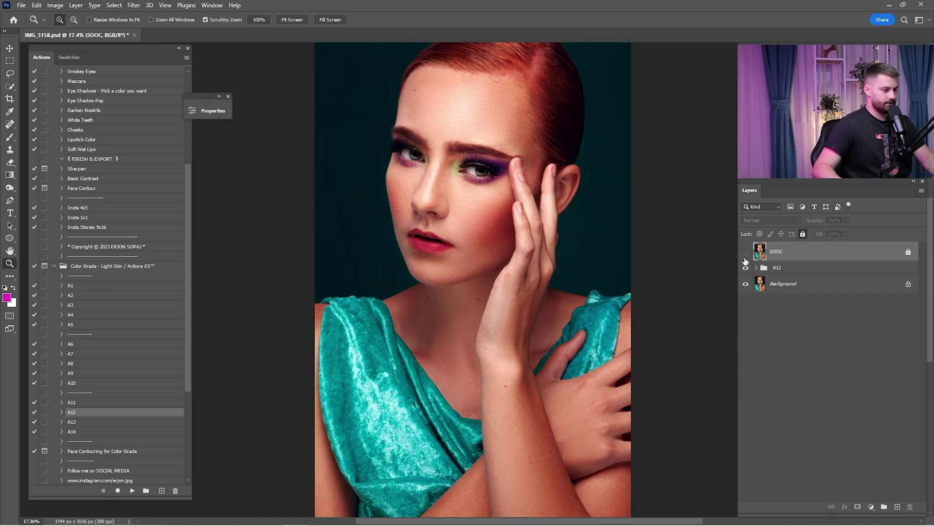